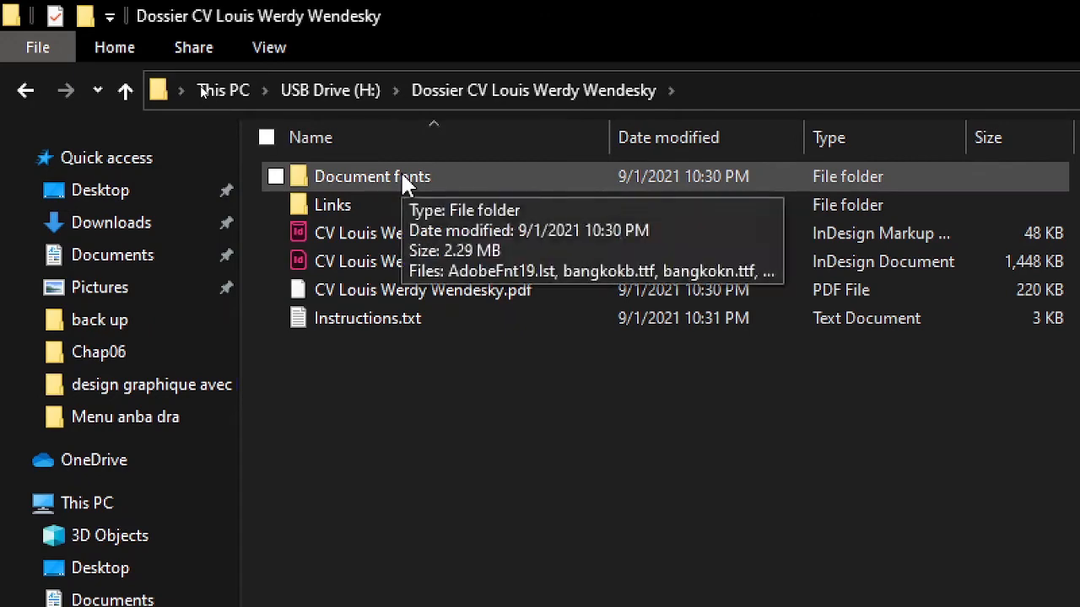
Install all the files in the Document fonts folder for all users.
double_click(403, 178)
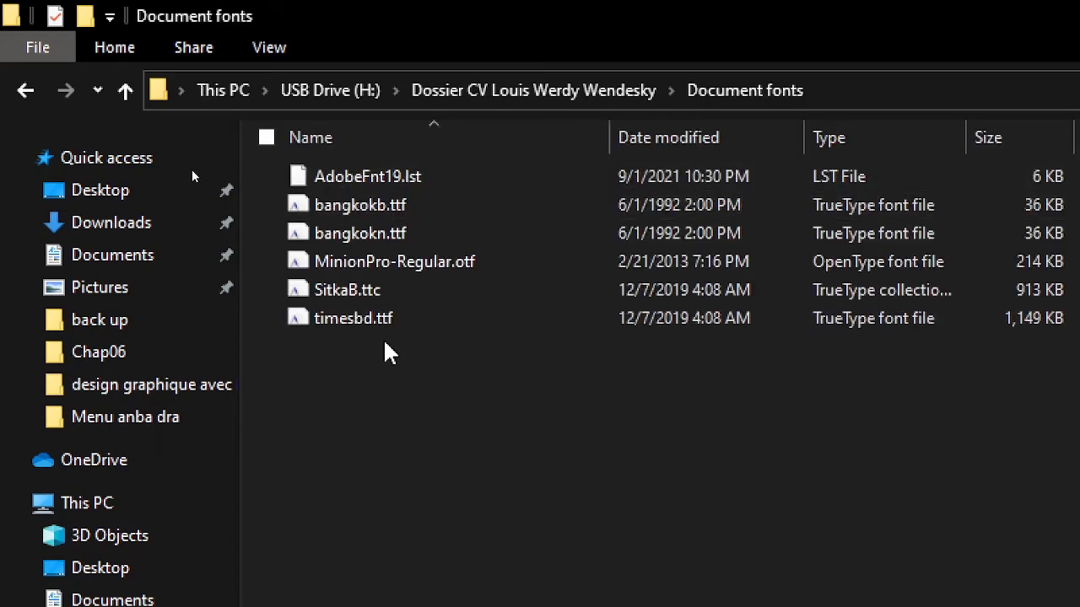
key("ctrl+a")
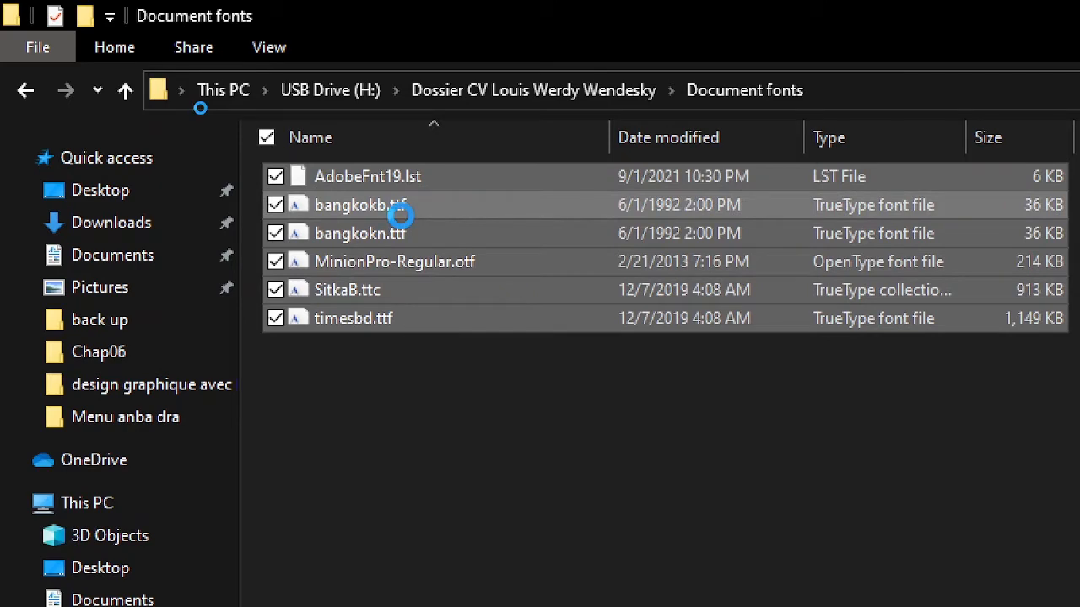
right_click(400, 215)
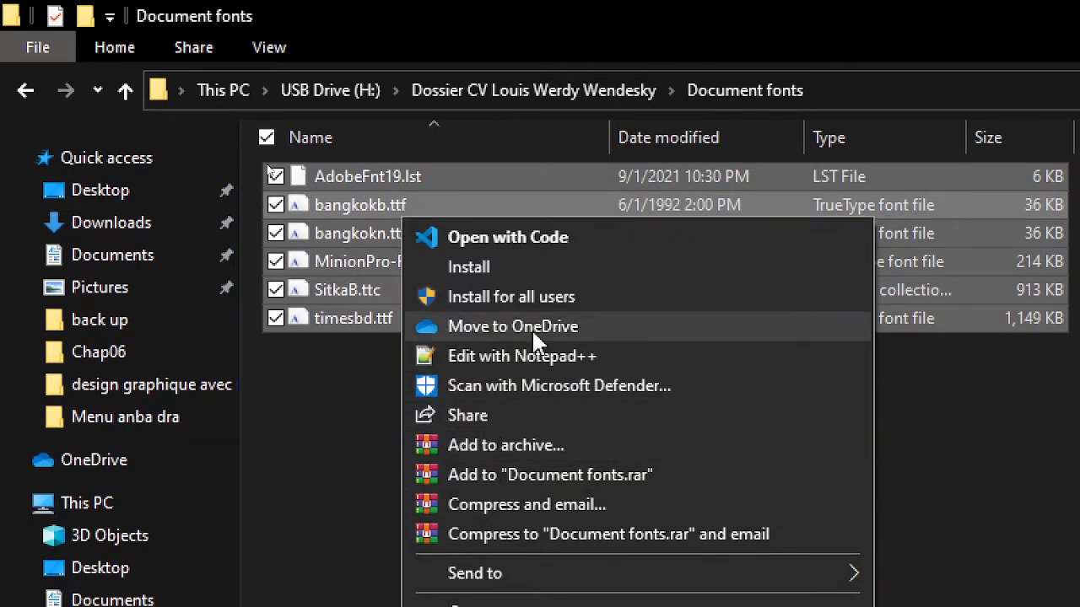
left_click(557, 294)
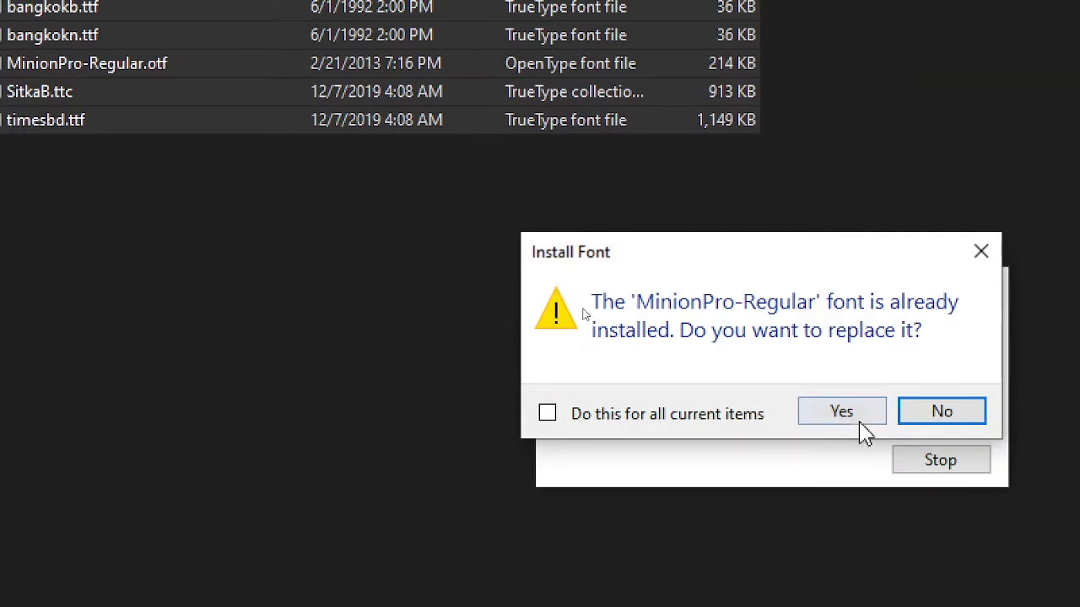
Replace the fonts that are already installed for all current items, and suppress the invalid font notice for remaining items.
left_click(860, 414)
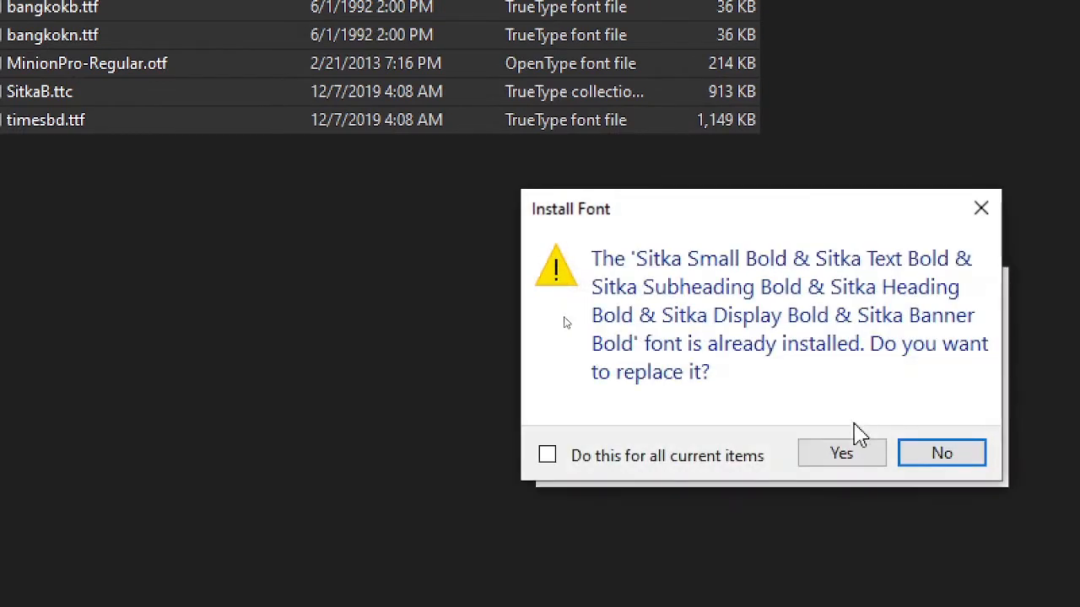
left_click(714, 463)
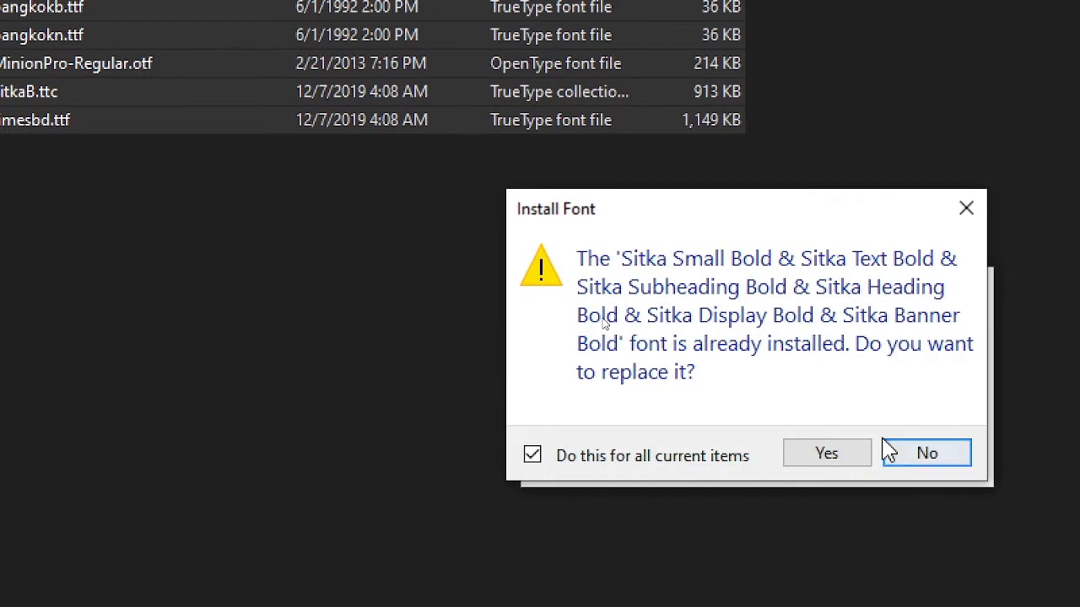
left_click(851, 457)
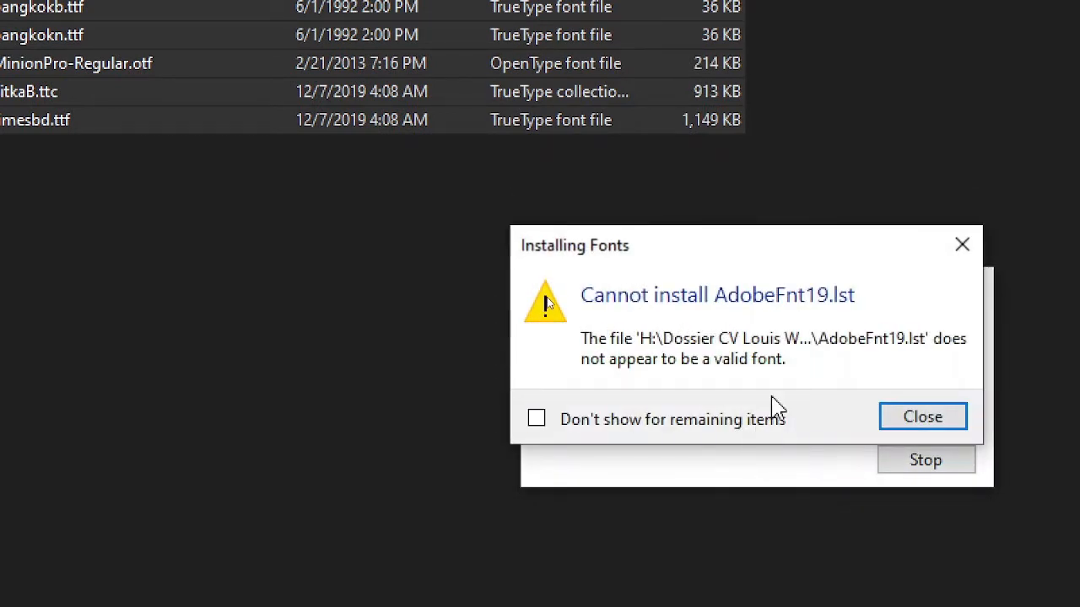
left_click(755, 422)
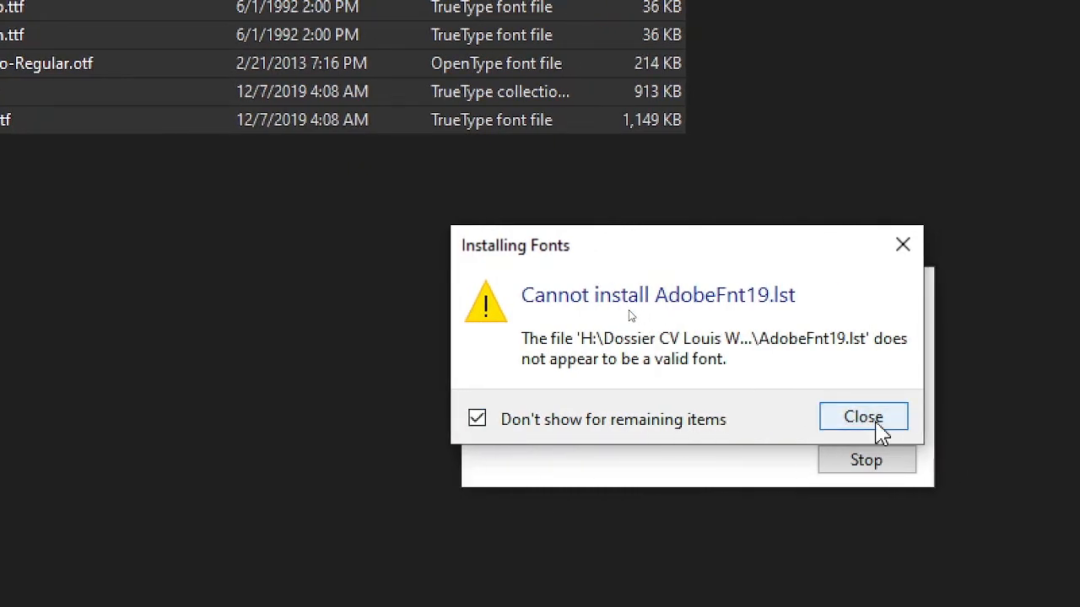
left_click(877, 425)
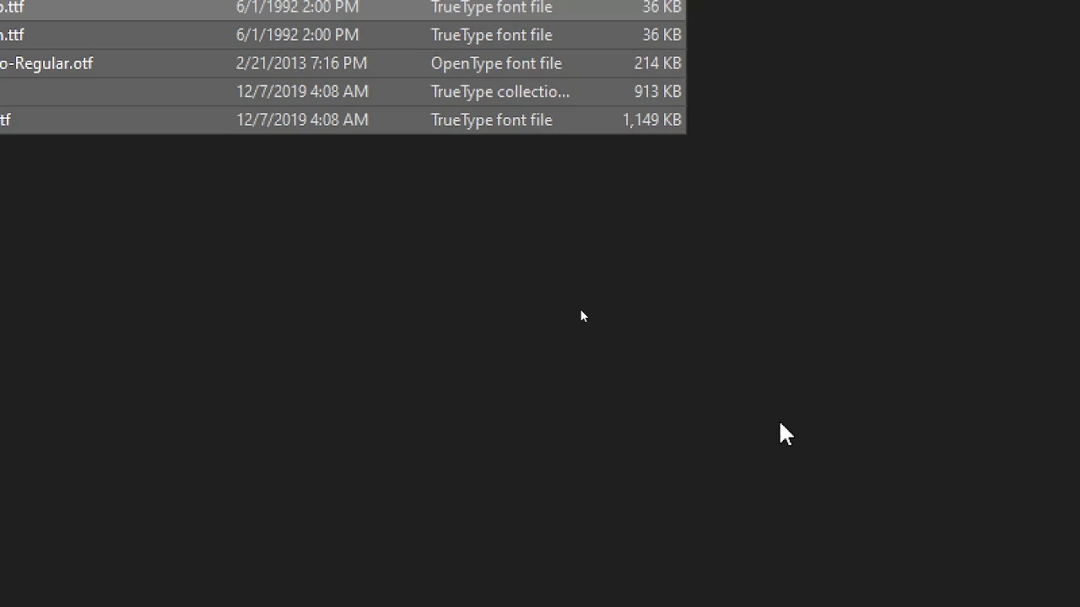
Open the Links folder of the CV project and display its contents as extra large icons.
left_click(14, 48)
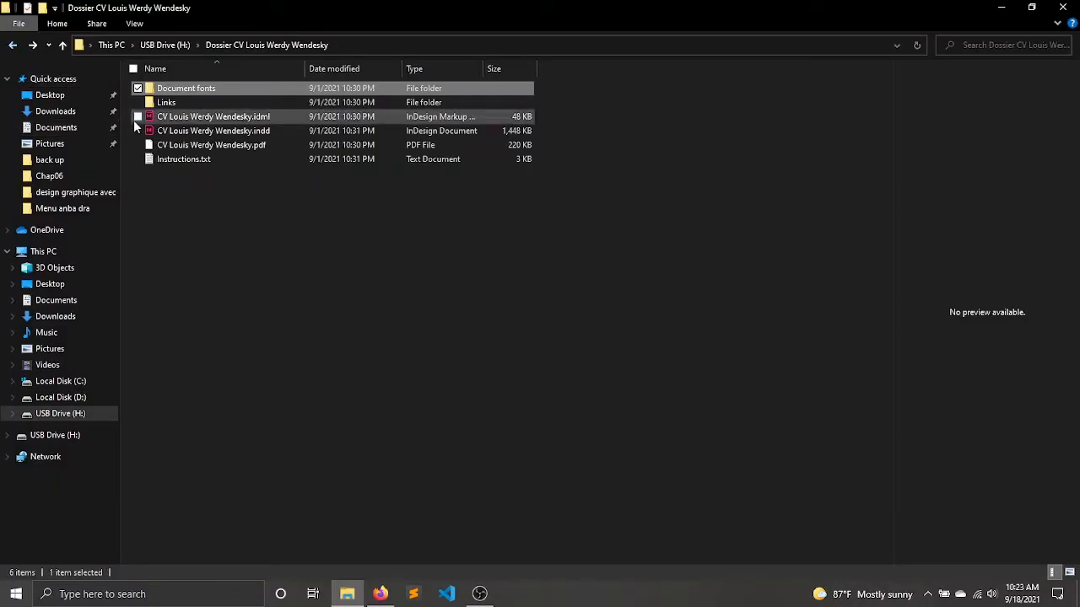
double_click(173, 104)
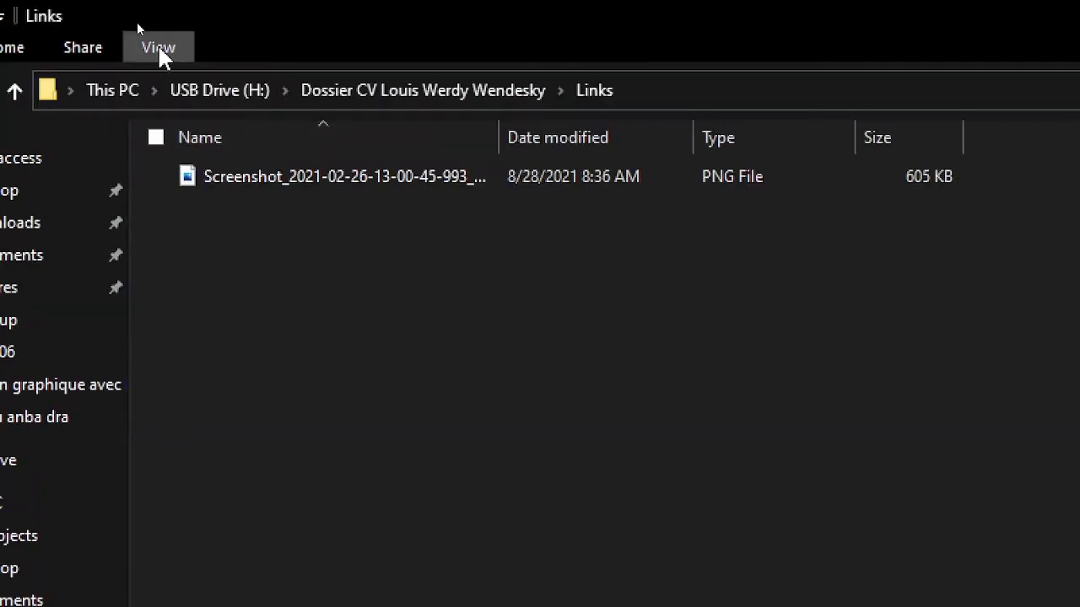
left_click(169, 47)
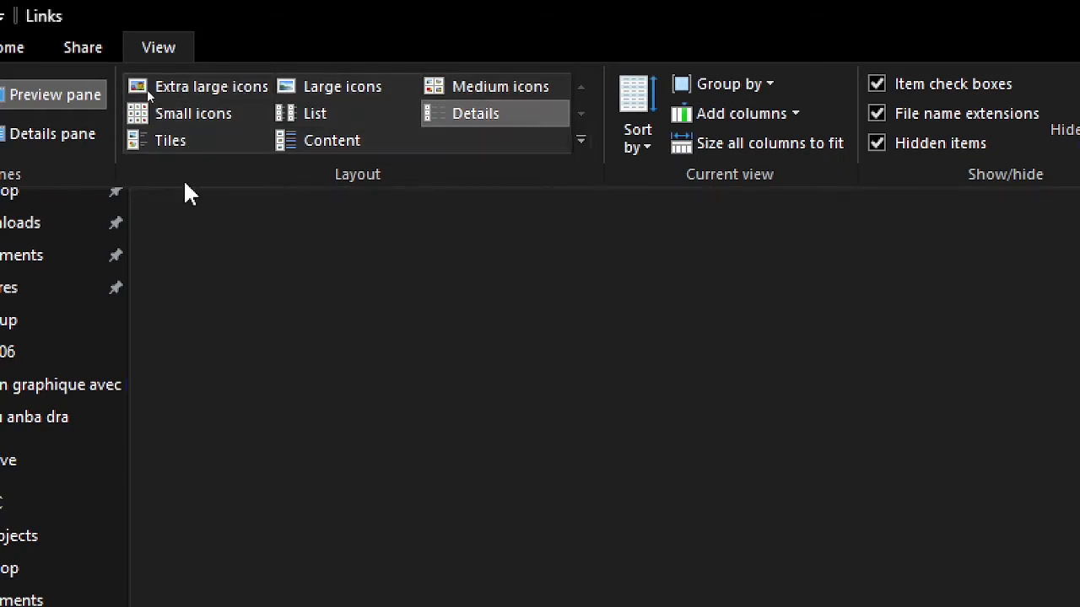
left_click(172, 82)
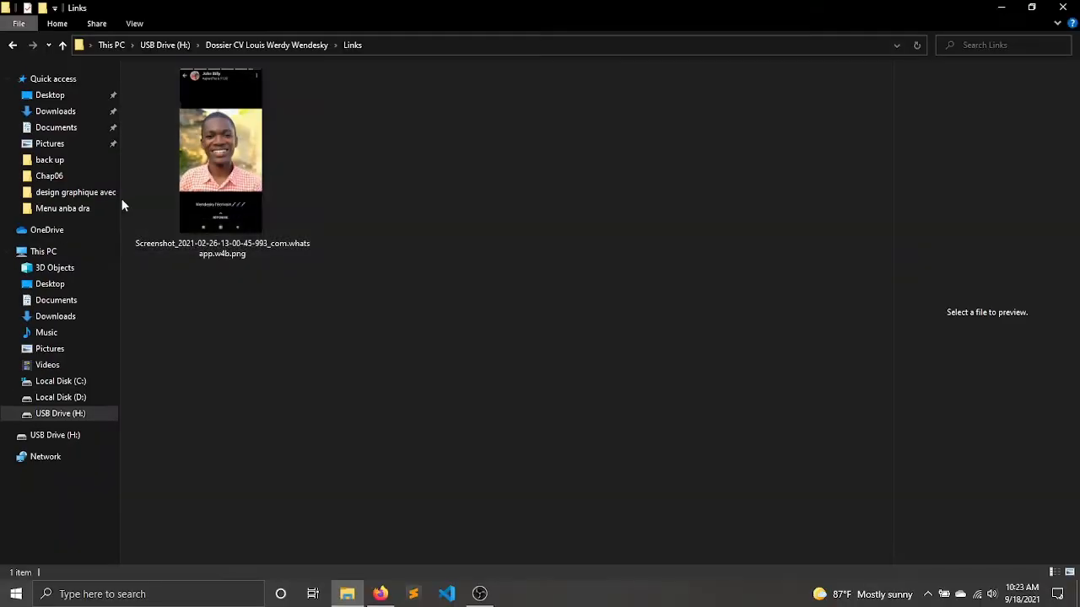
Open the CV's .indd document from the project folder in InDesign and update its modified links.
left_click(11, 46)
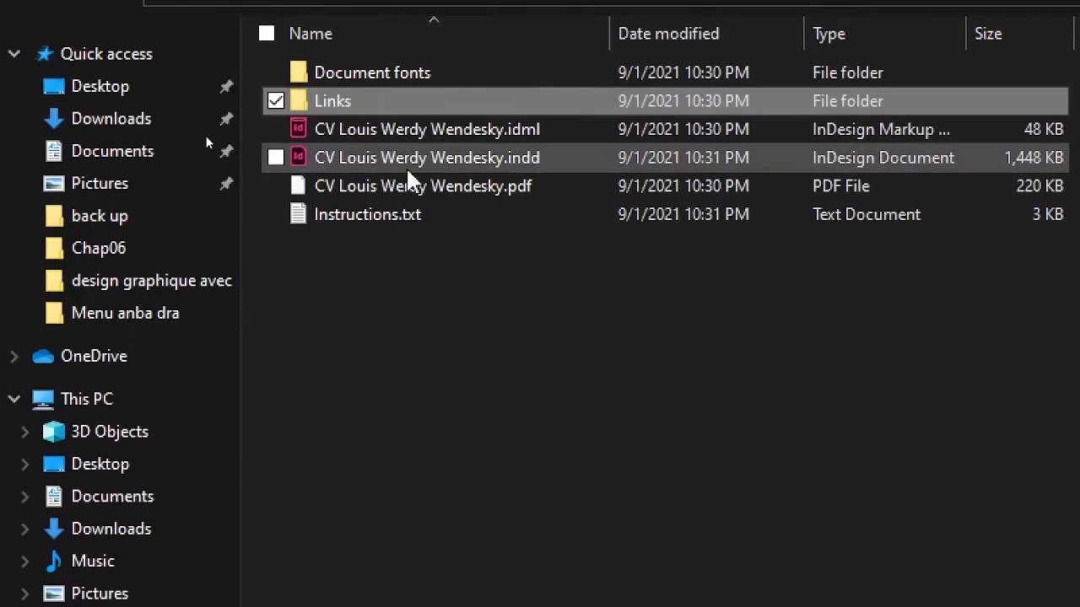
double_click(463, 160)
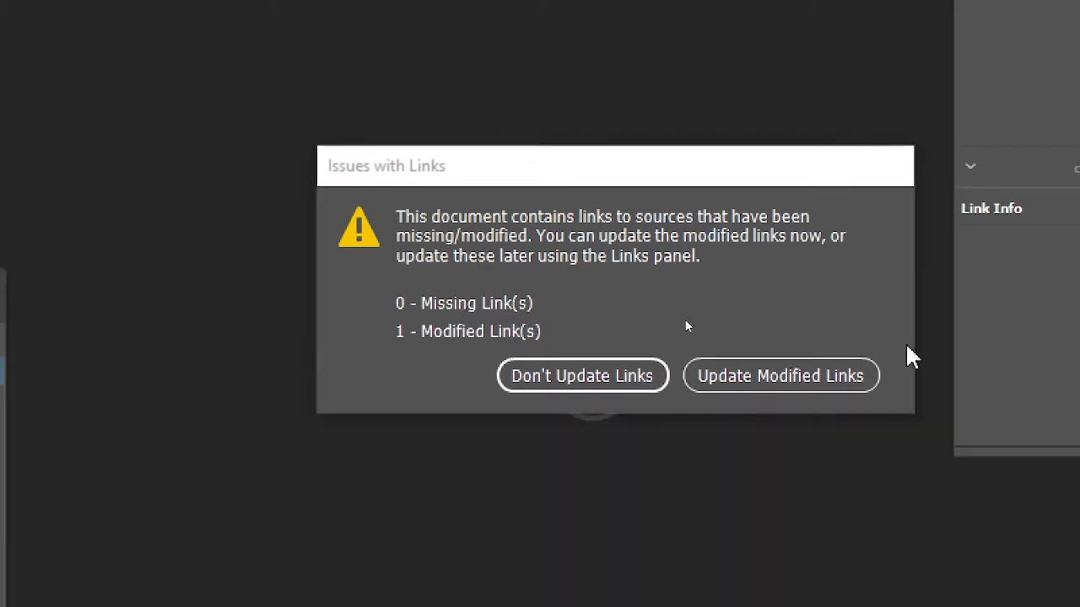
left_click(747, 377)
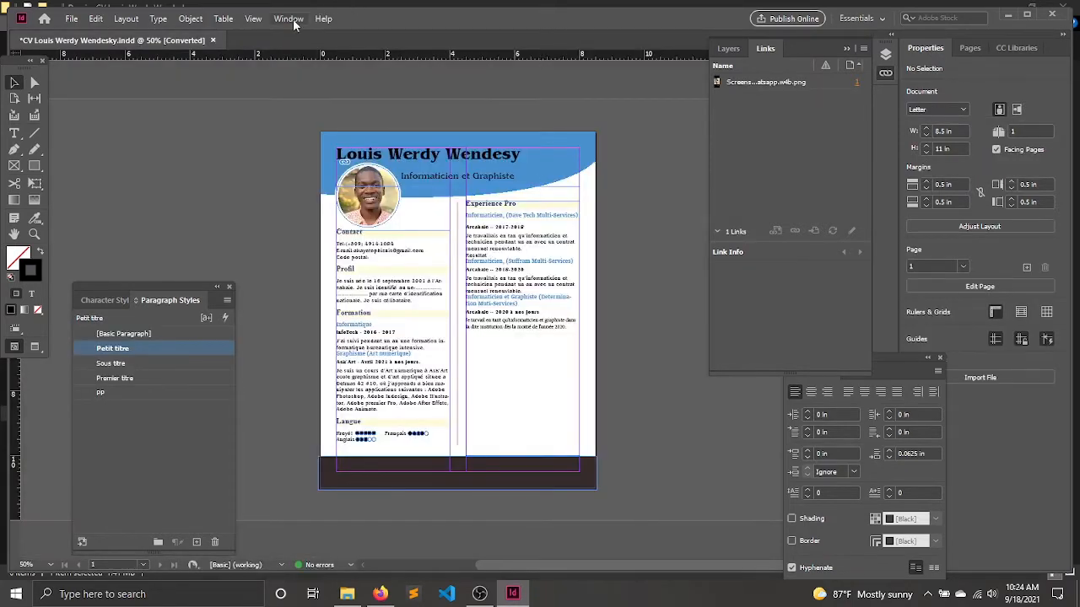
Reset the Essentials workspace to its default layout.
left_click(288, 18)
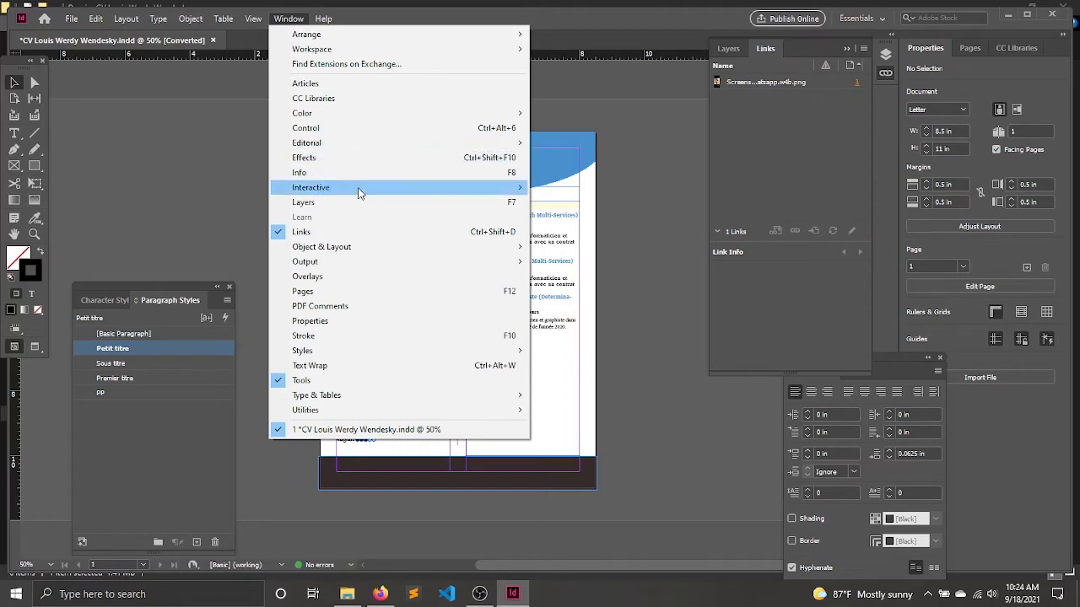
mouse_move(436, 49)
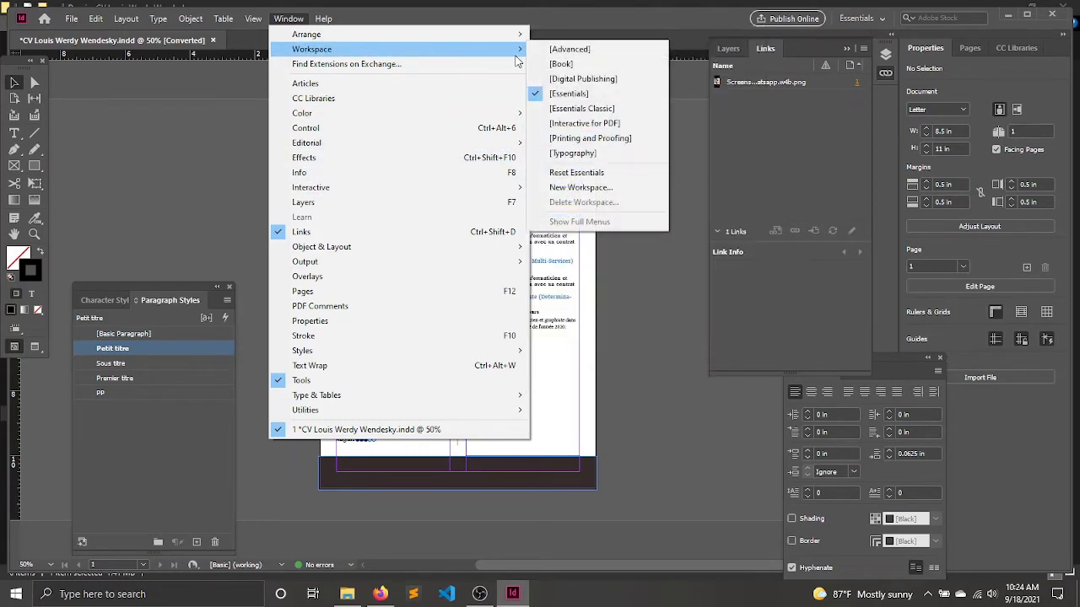
left_click(576, 173)
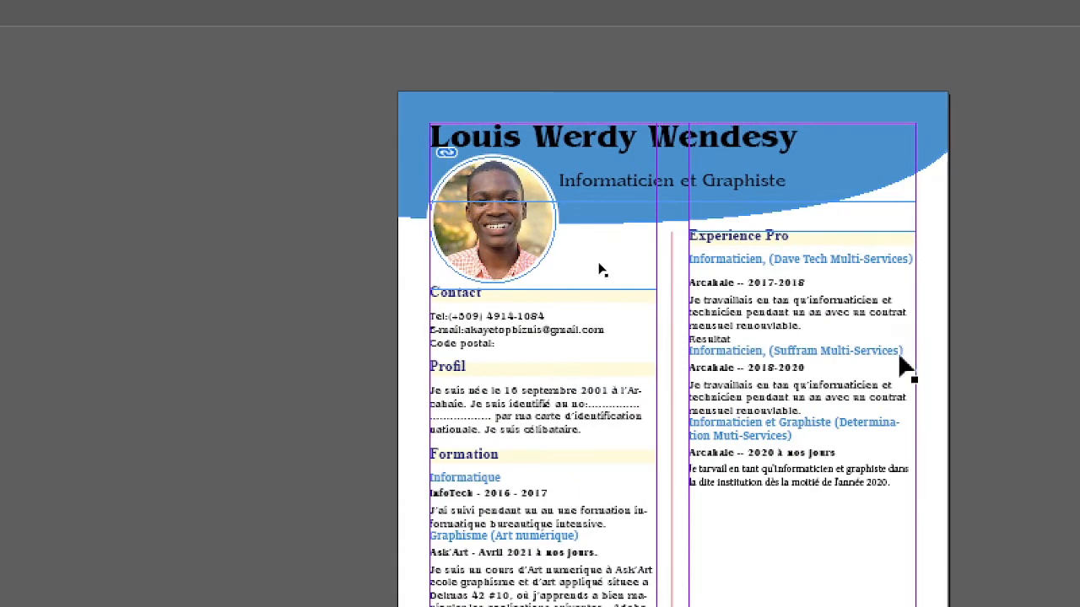
Replace the middle name in the CV's header title with "t".
scroll(940, 526, "down", 4)
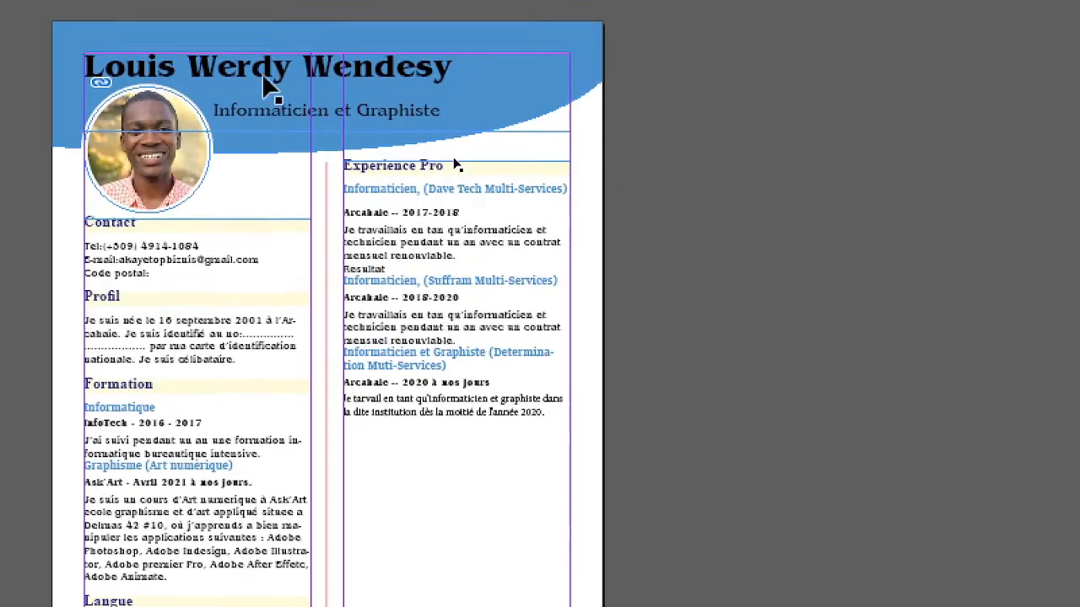
left_click(265, 107)
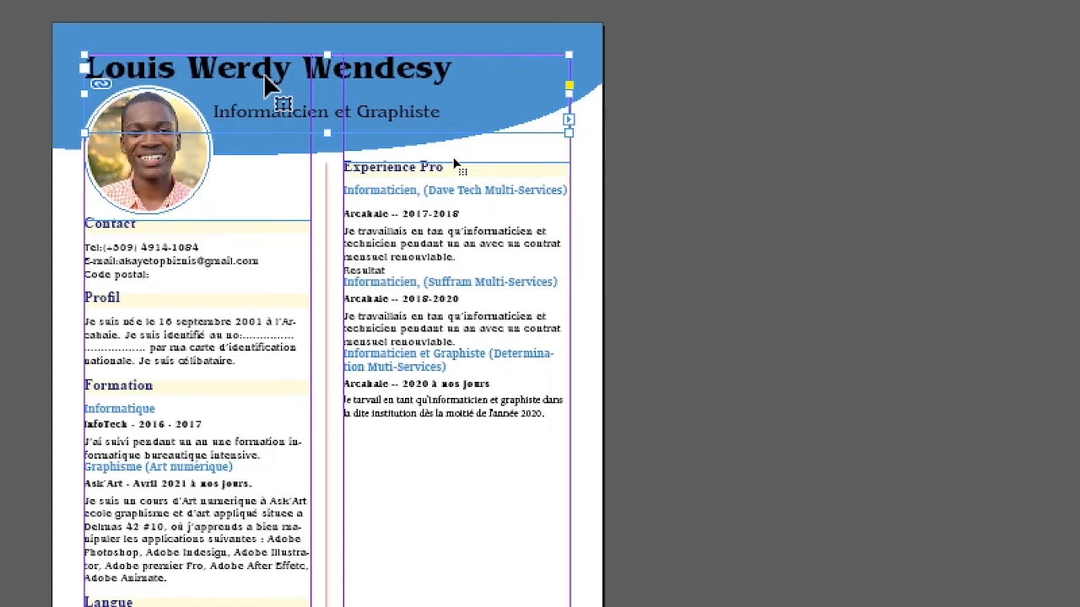
double_click(212, 72)
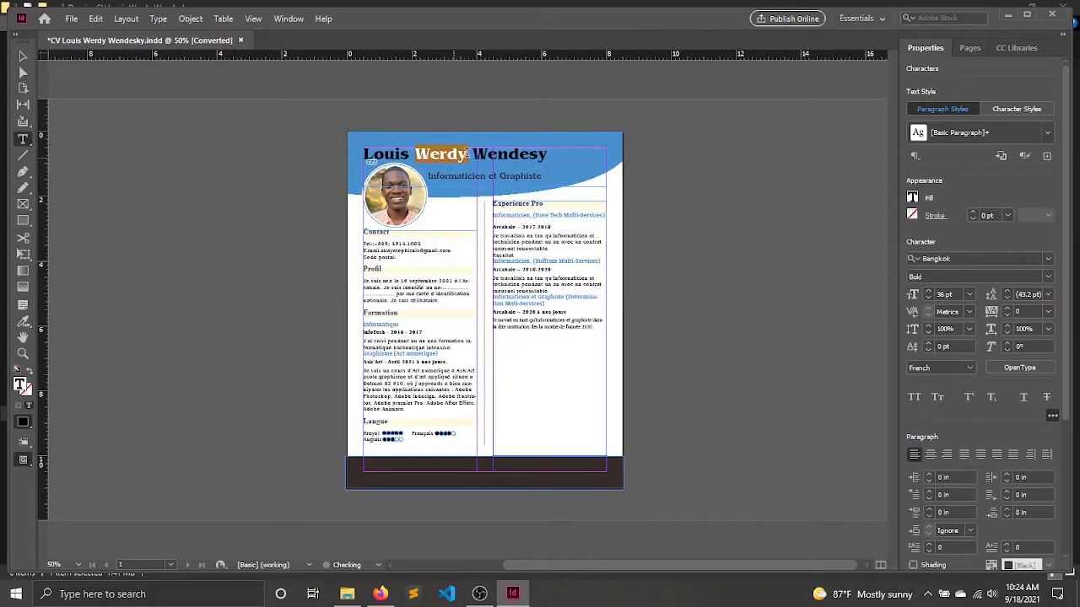
type("t")
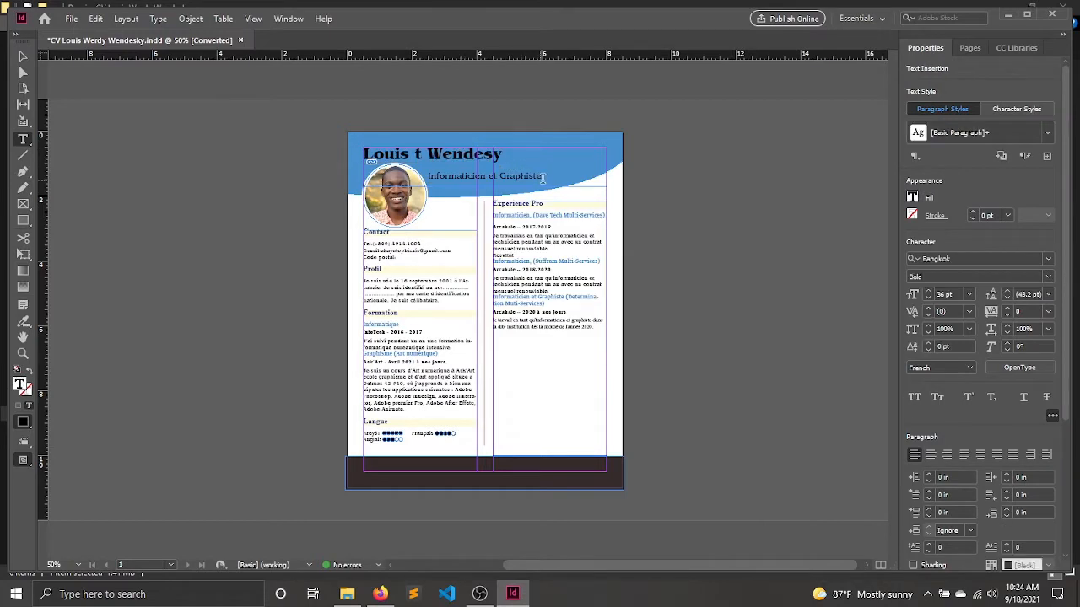
Set the fill of the header's name and job title text to [Paper], and deselect the text.
left_click_drag(542, 178, 331, 131)
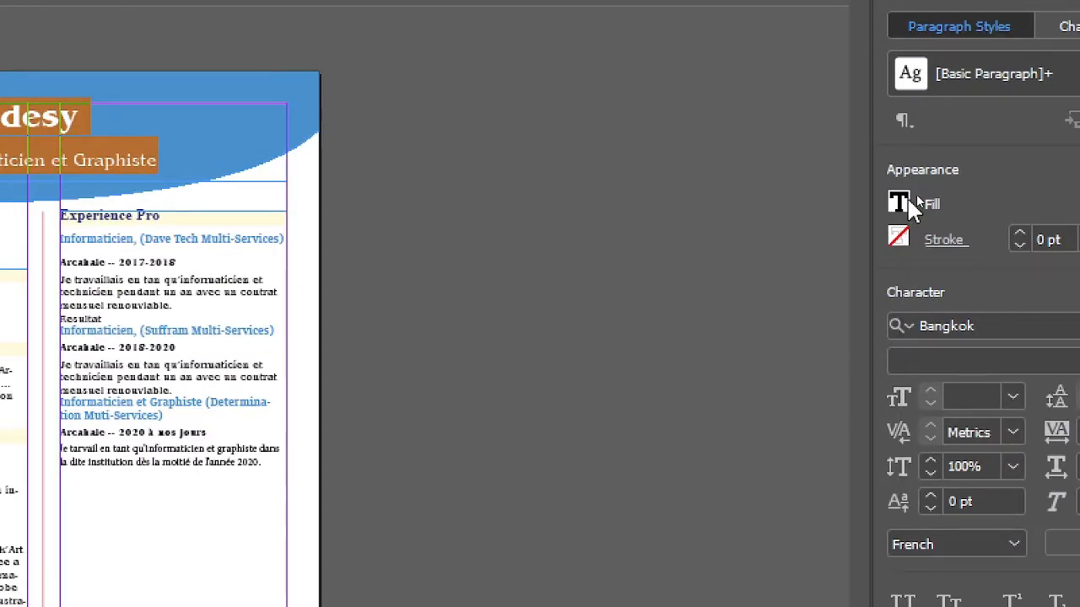
left_click(909, 205)
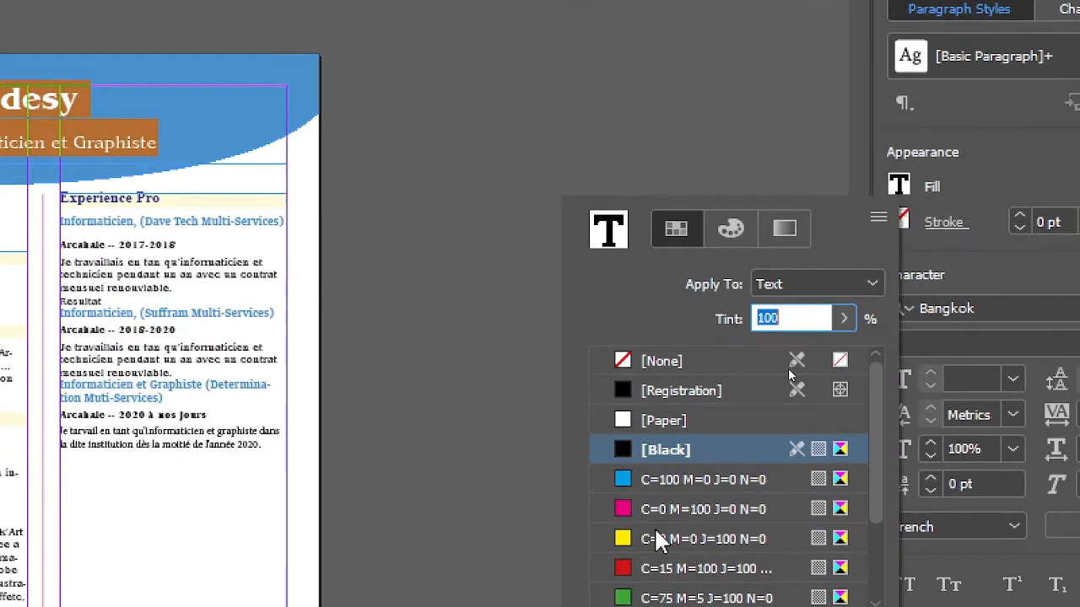
left_click(643, 407)
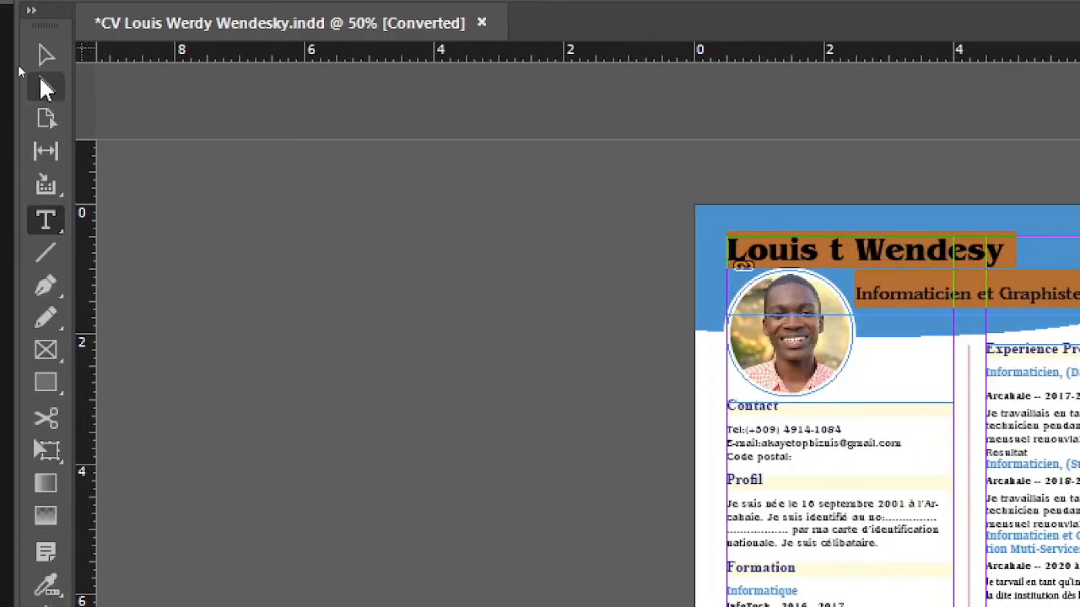
left_click(428, 344)
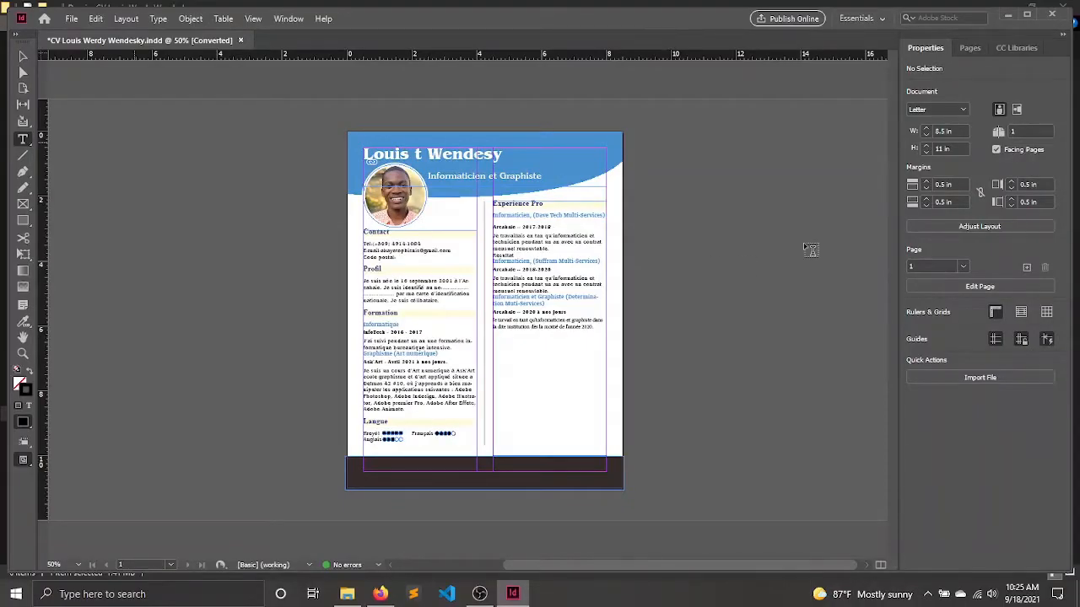
Preview the CV page in presentation mode, return to the normal view and switch to the Selection tool.
key("shift+w")
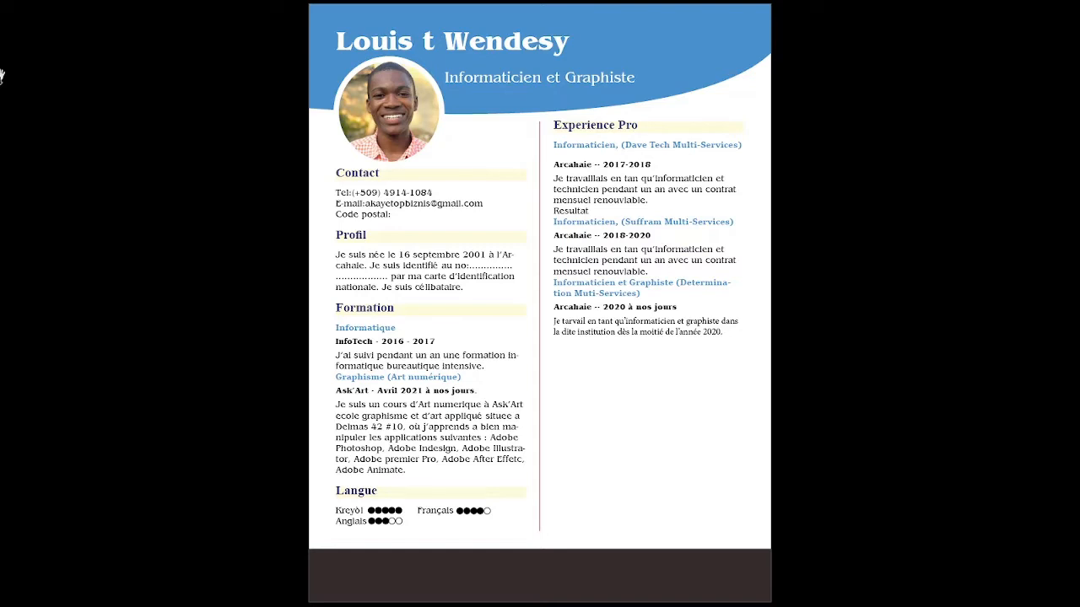
key("Escape")
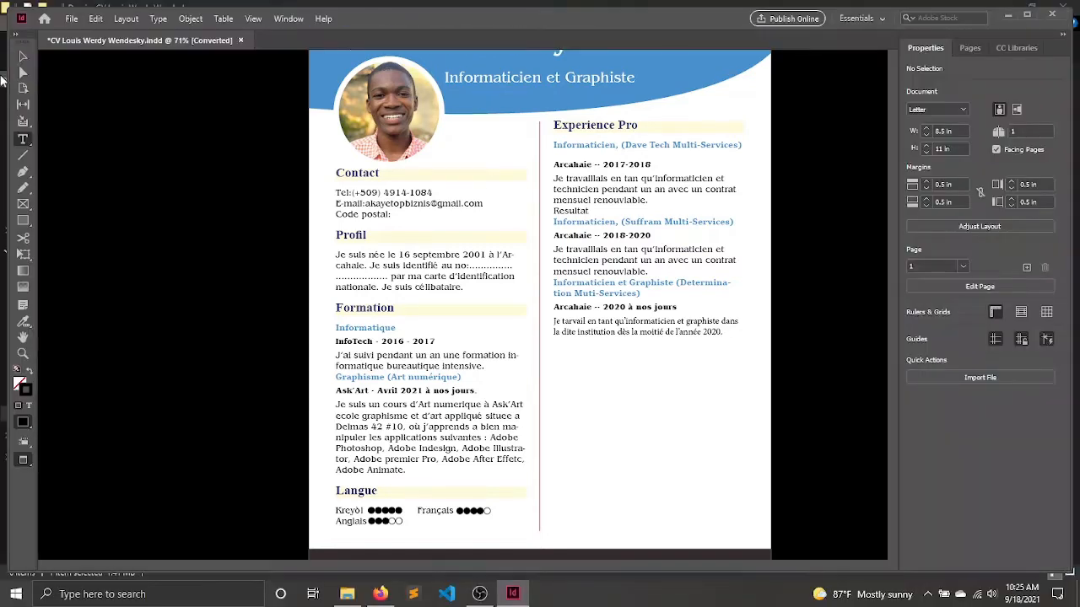
left_click(22, 57)
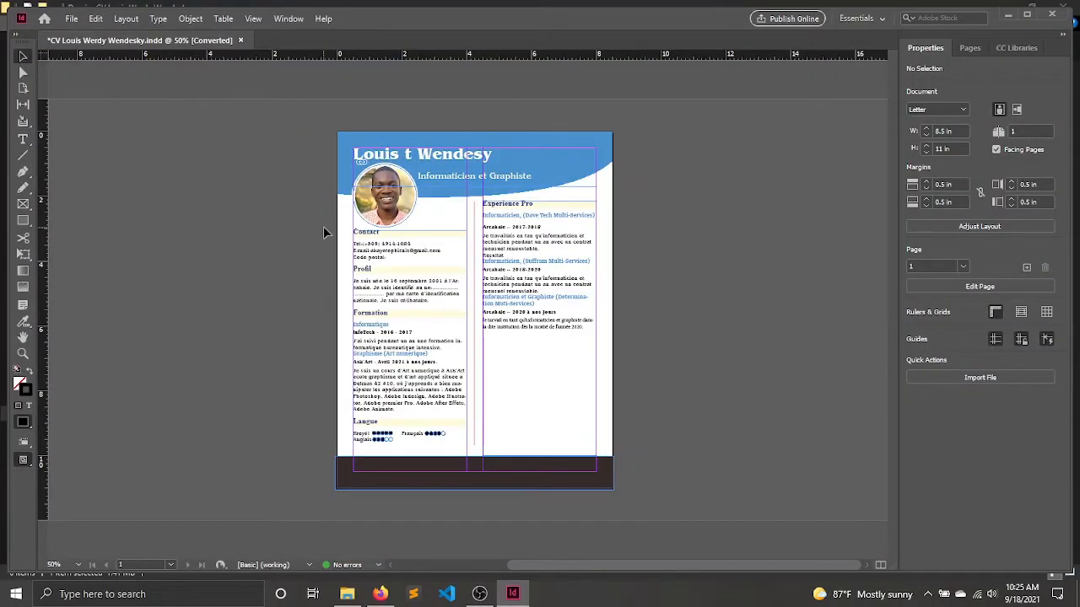
Show the Paragraph settings for the CV's Contact heading and set its space after to 0 in.
scroll(416, 226, "up", 10, "alt")
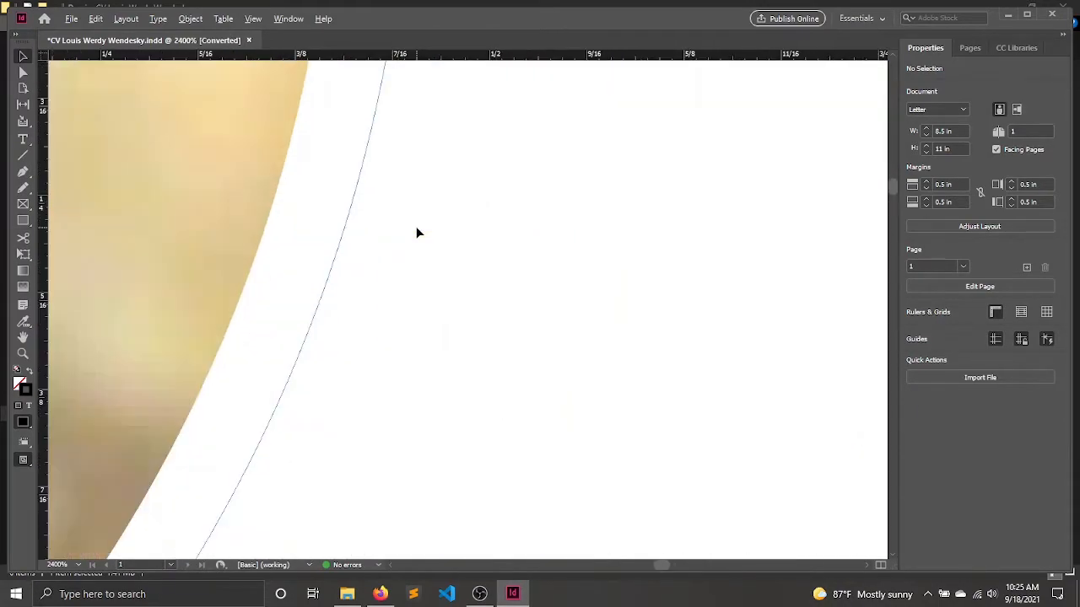
scroll(416, 233, "down", 8, "alt")
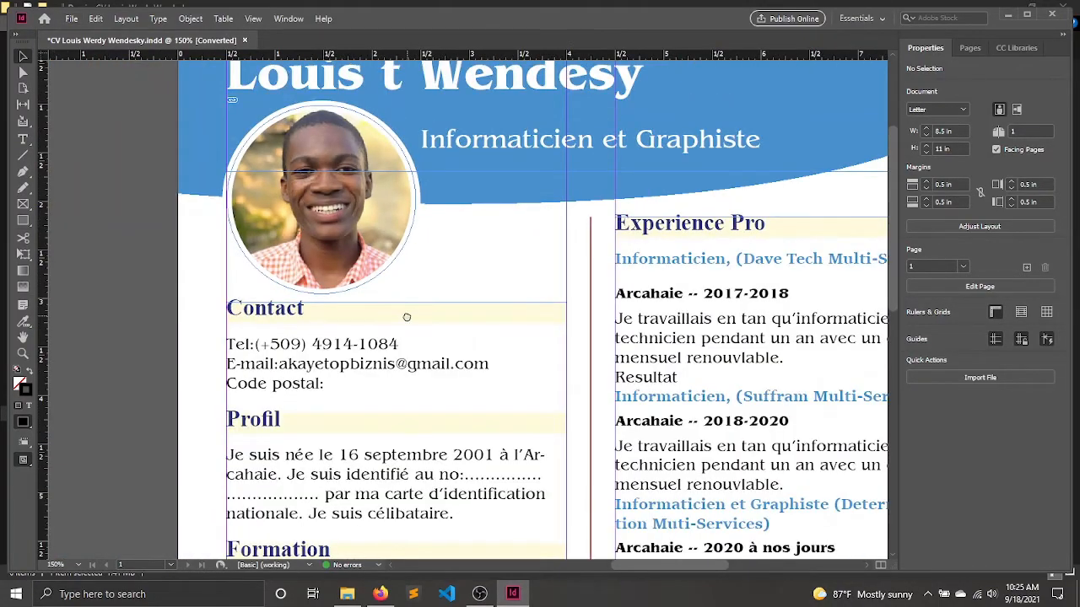
scroll(406, 318, "down", 4)
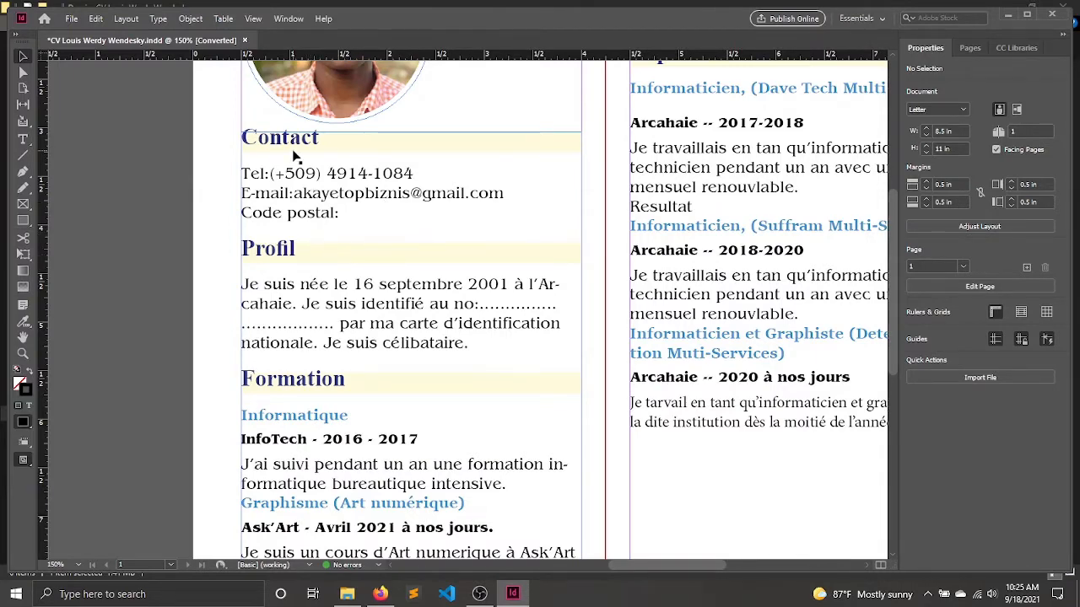
key("t")
left_click(249, 171)
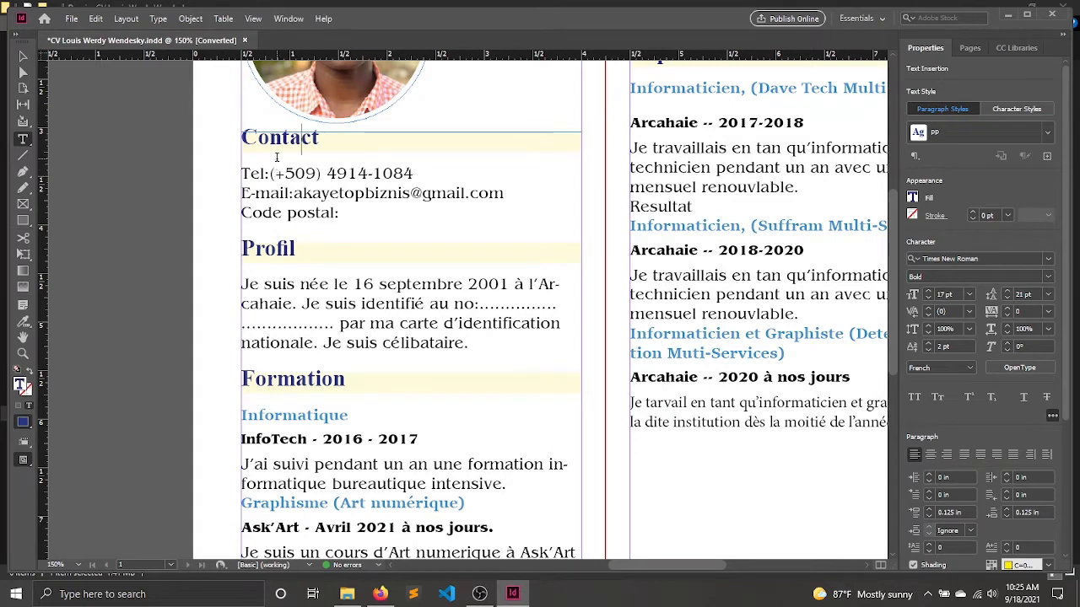
left_click_drag(249, 162, 297, 145)
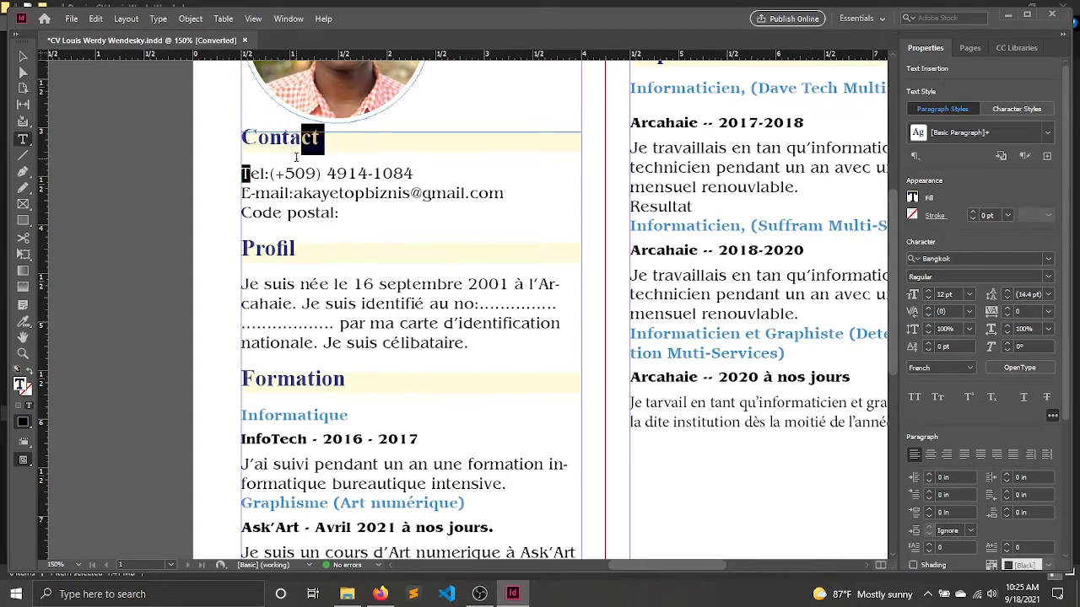
left_click(270, 149)
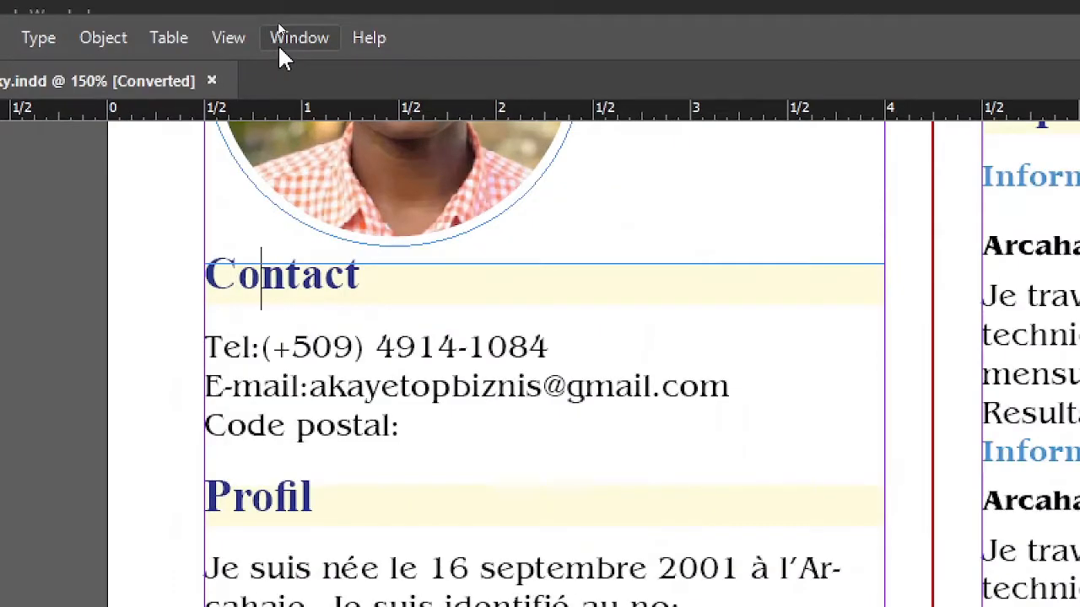
left_click(280, 24)
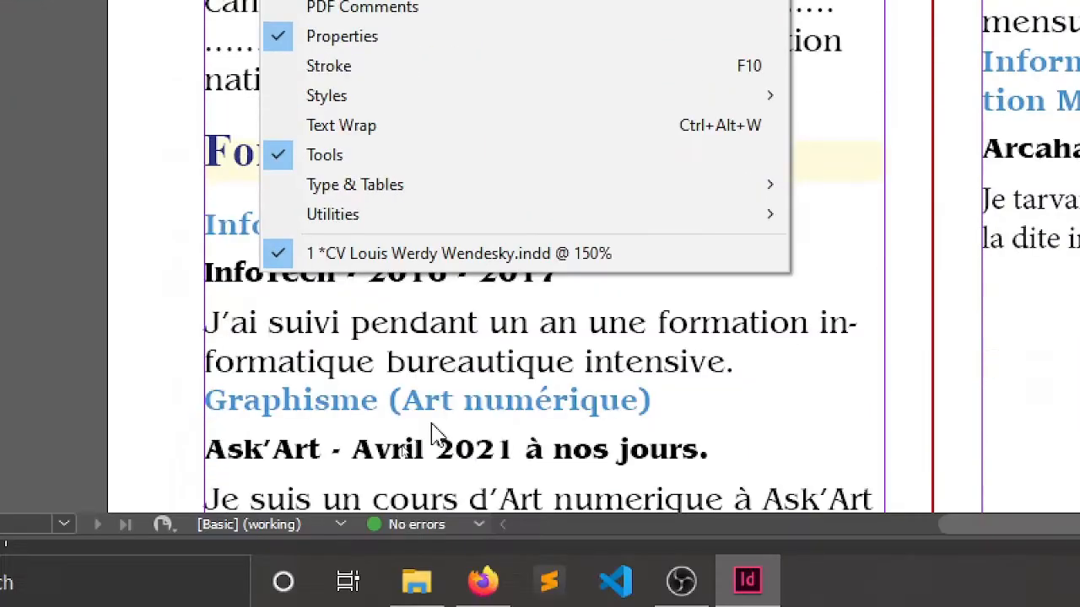
mouse_move(790, 196)
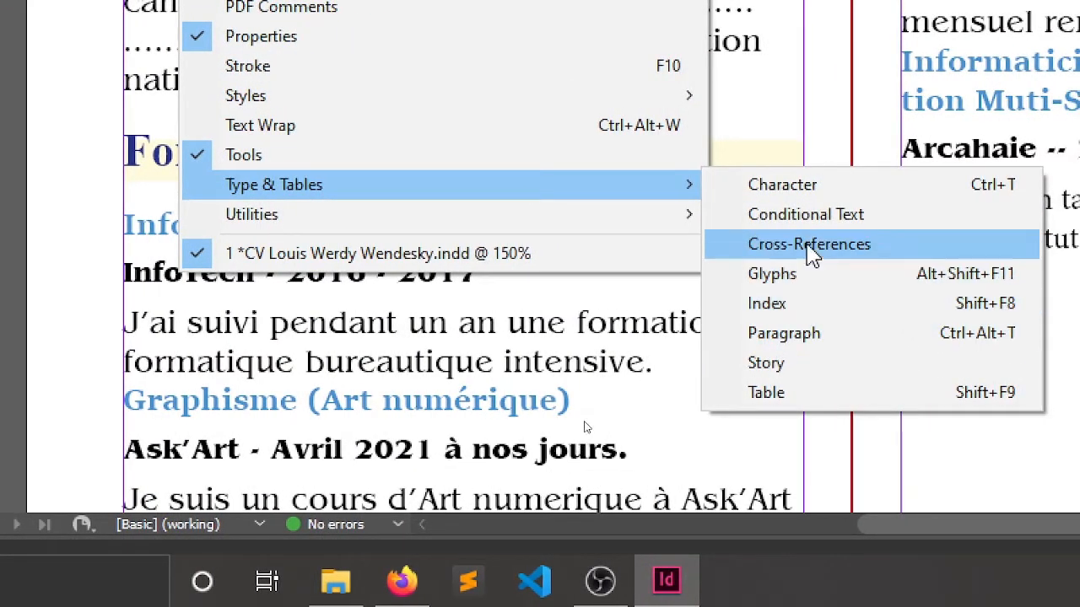
left_click(816, 336)
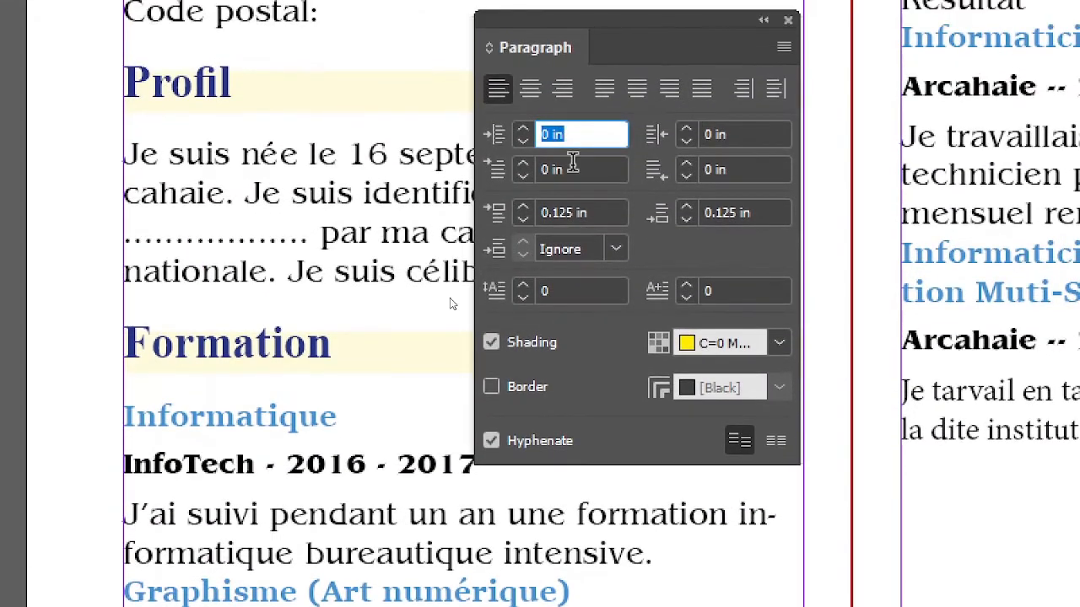
left_click(686, 221)
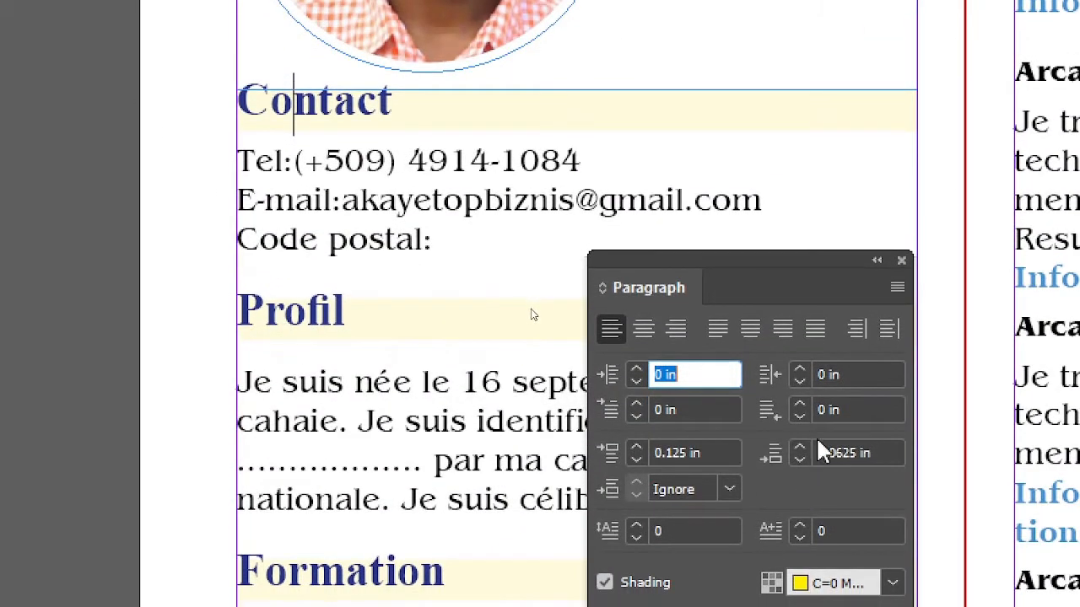
left_click(799, 461)
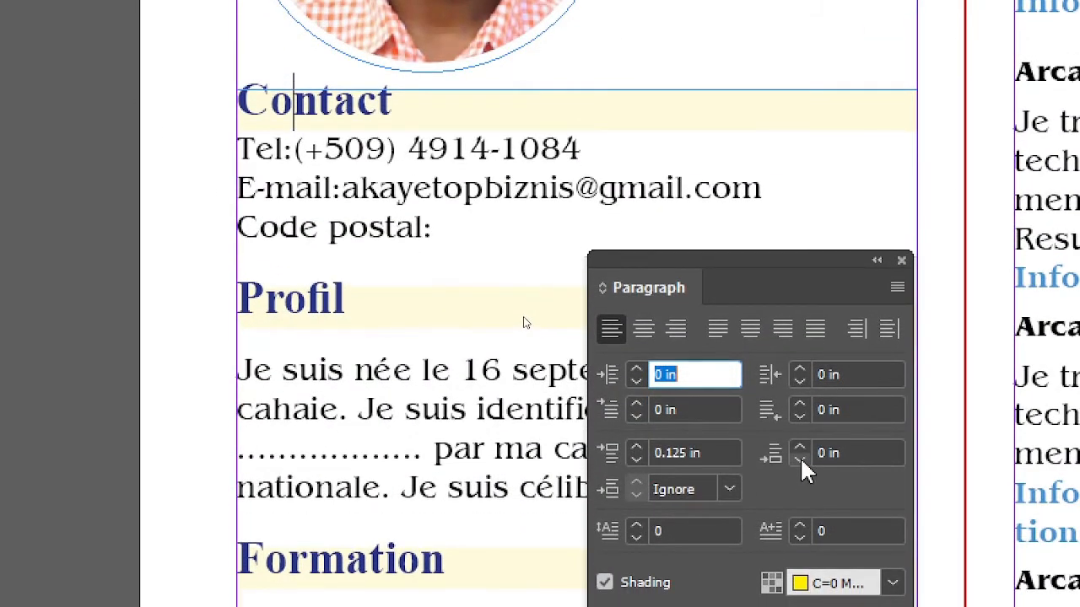
Set the space after the Profil heading to 0 in.
left_click(277, 289)
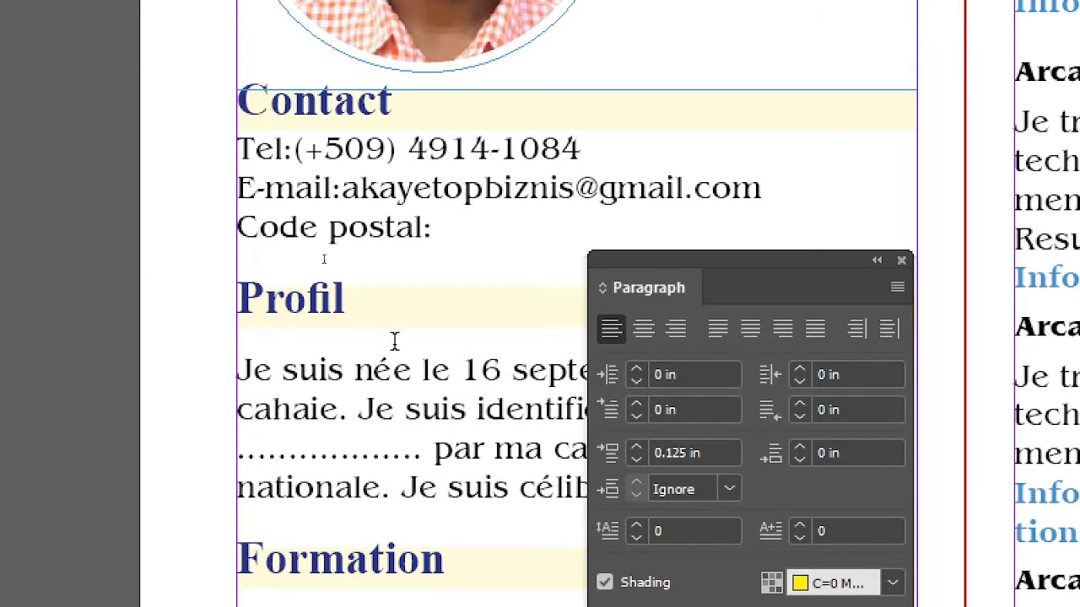
left_click(799, 462)
left_click(799, 461)
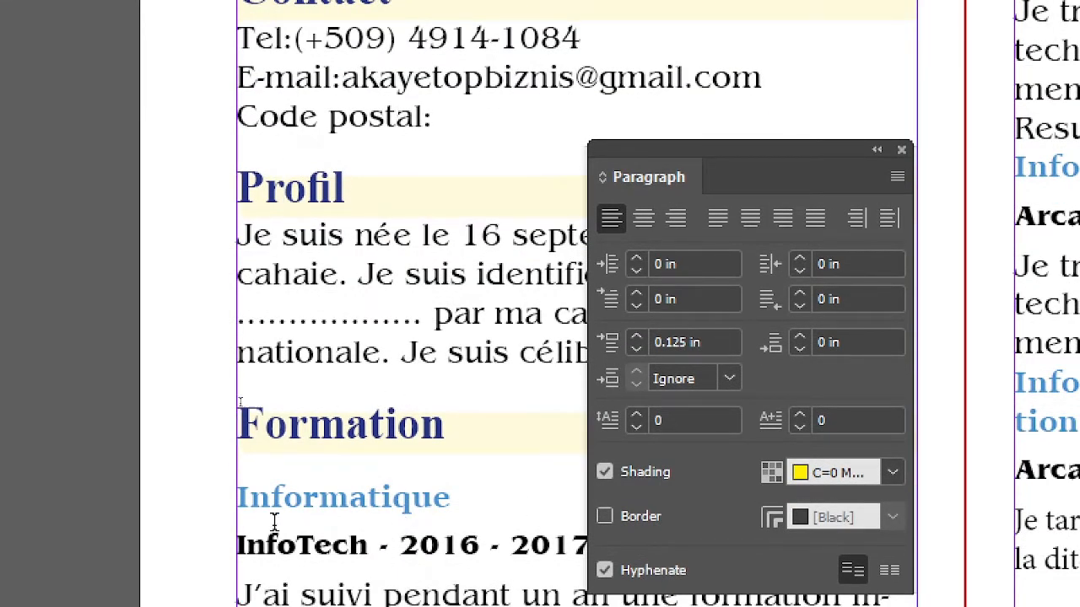
Set the space after the Formation heading to 0.0625 in, leave text editing and move the Paragraph panel clear of the text.
left_click(369, 421)
left_click(798, 350)
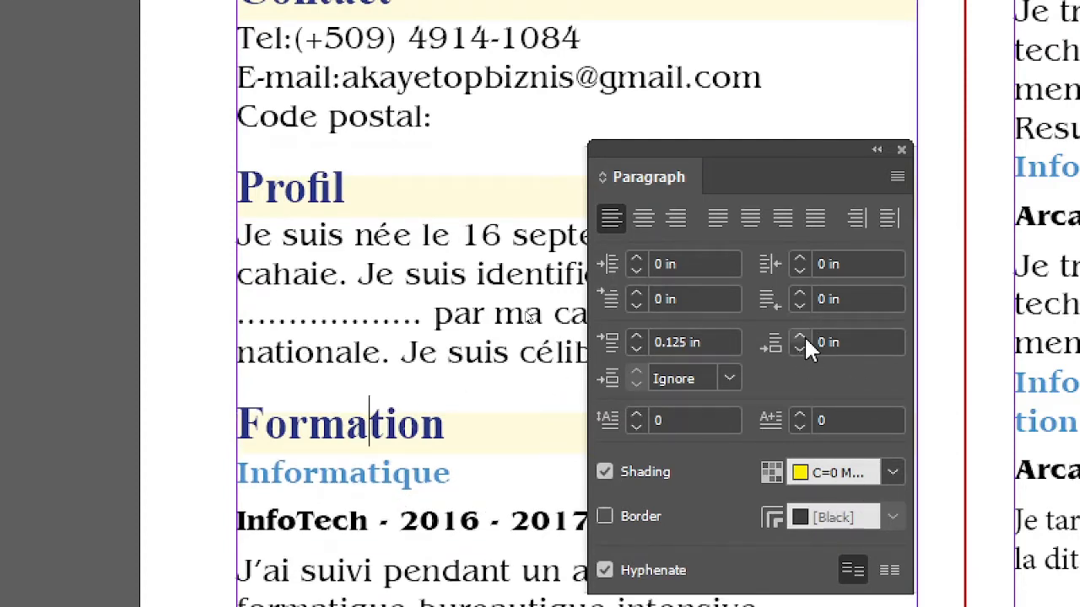
left_click(799, 337)
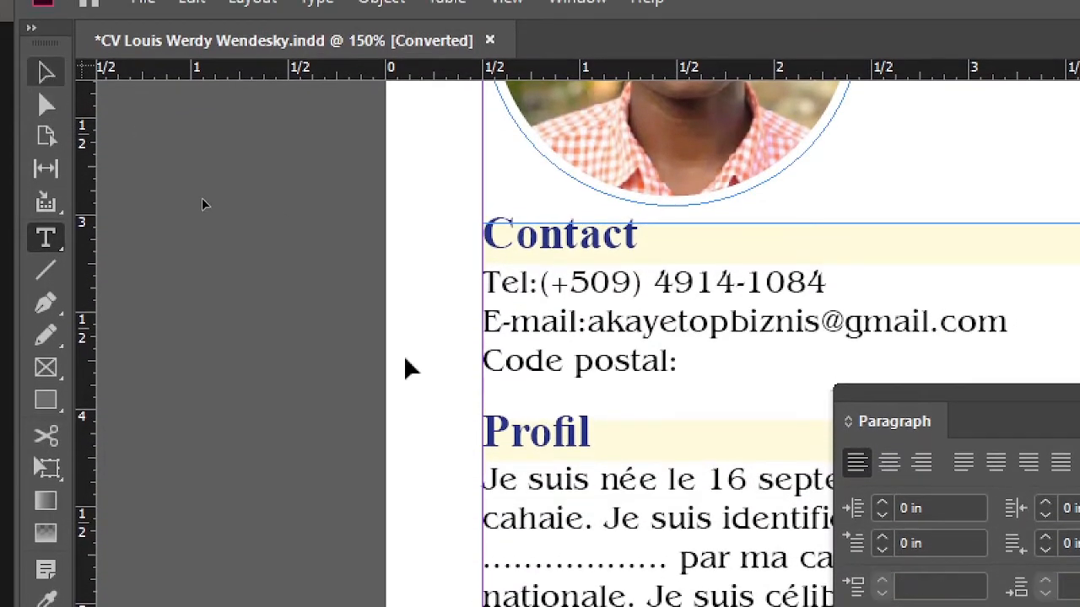
key("Escape")
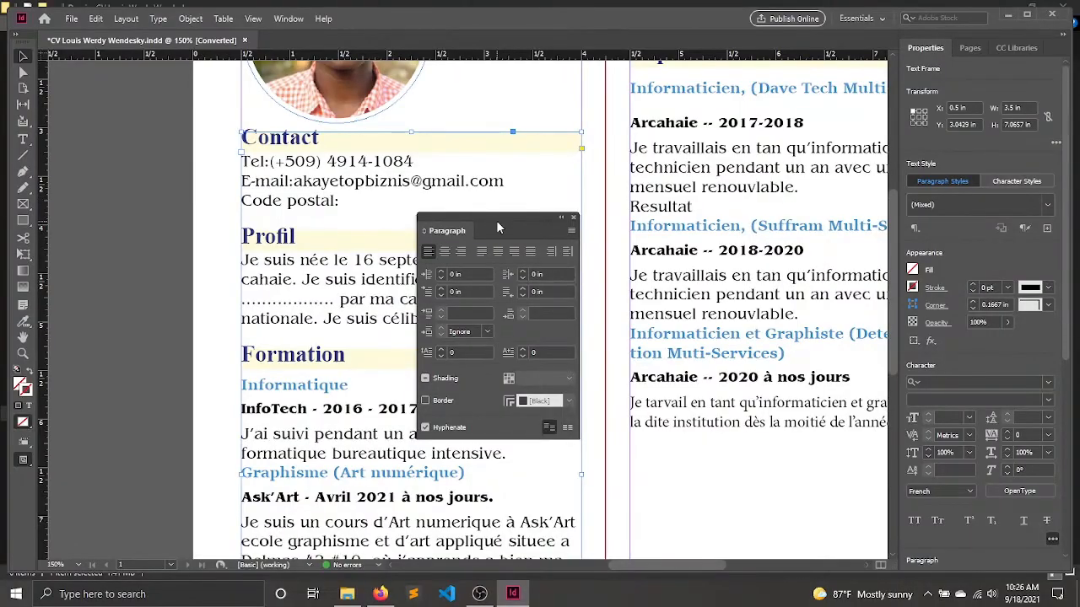
left_click_drag(494, 220, 104, 162)
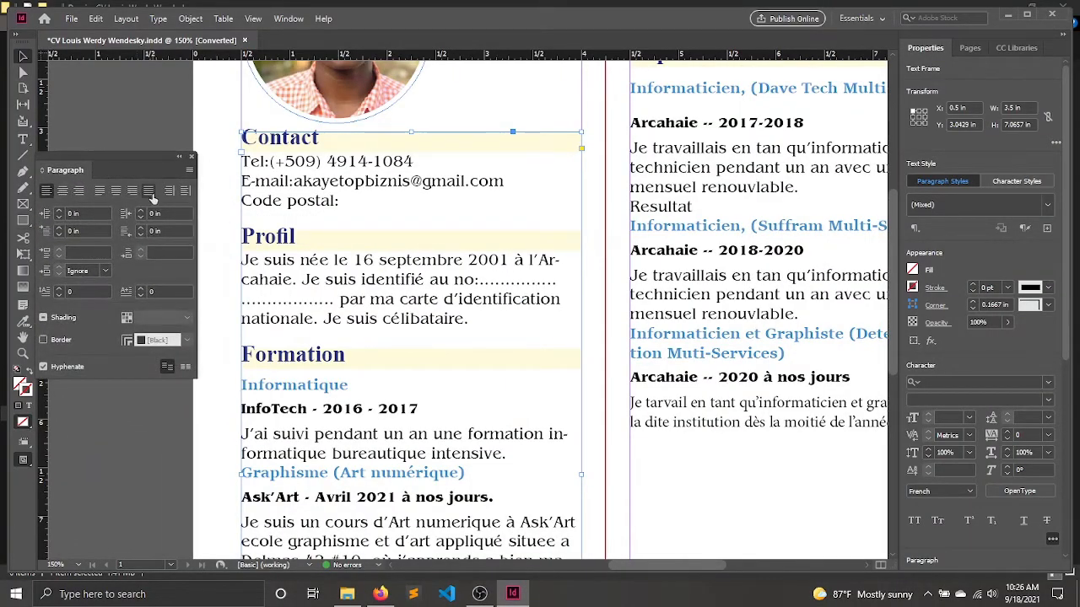
Deselect the text frame and examine the heading spacing along the CV's first column, from Contact down to Langue.
scroll(520, 301, "up", 1)
left_click_drag(521, 301, 576, 330)
left_click(275, 175)
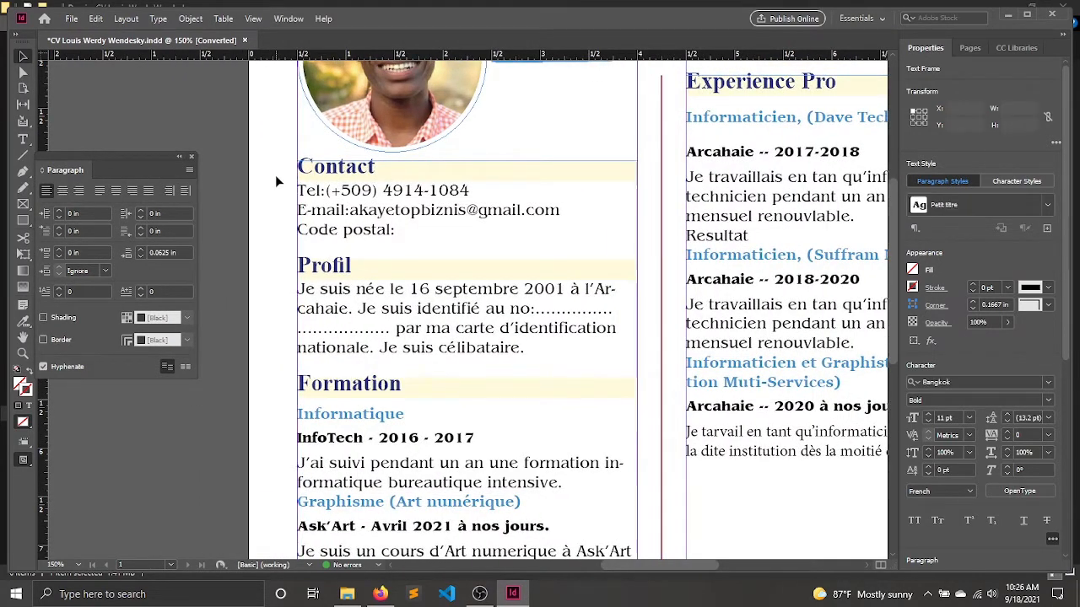
scroll(275, 174, "down", 4)
scroll(275, 175, "up", 4)
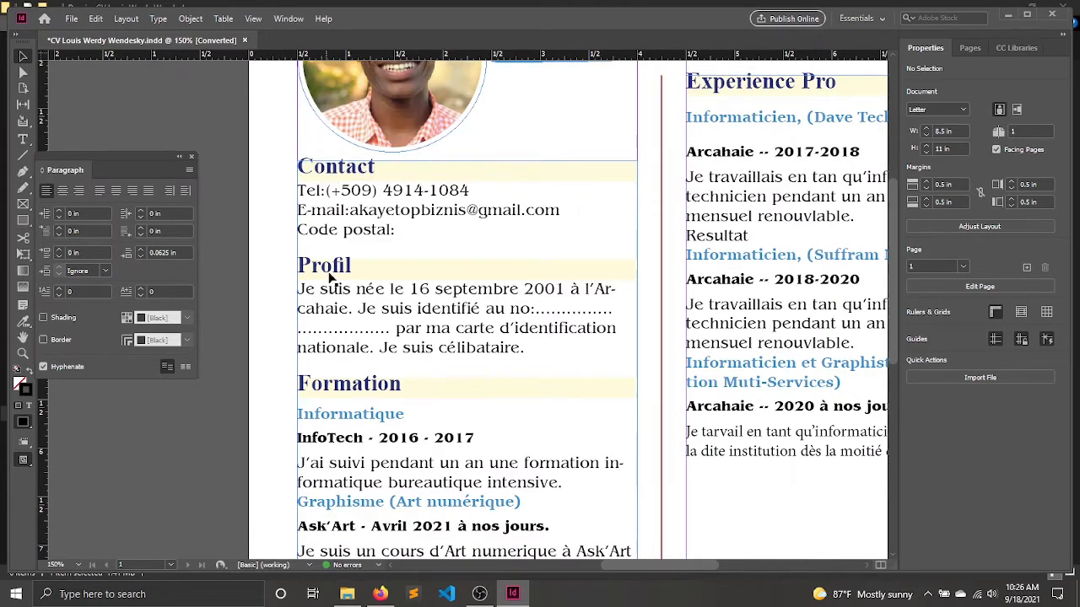
scroll(340, 309, "down", 3)
scroll(365, 488, "down", 6)
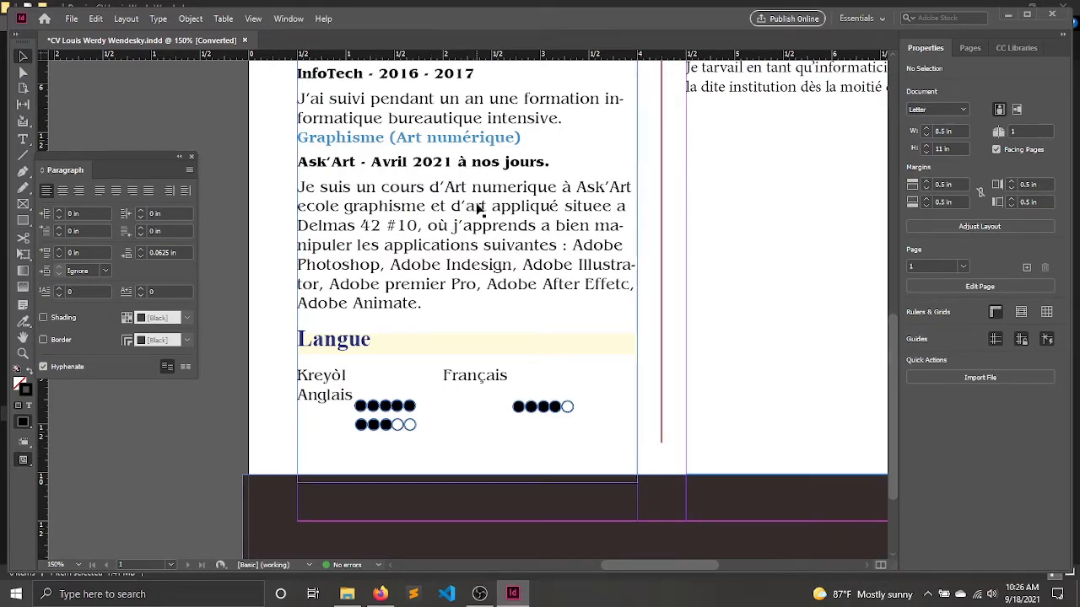
scroll(458, 178, "up", 4)
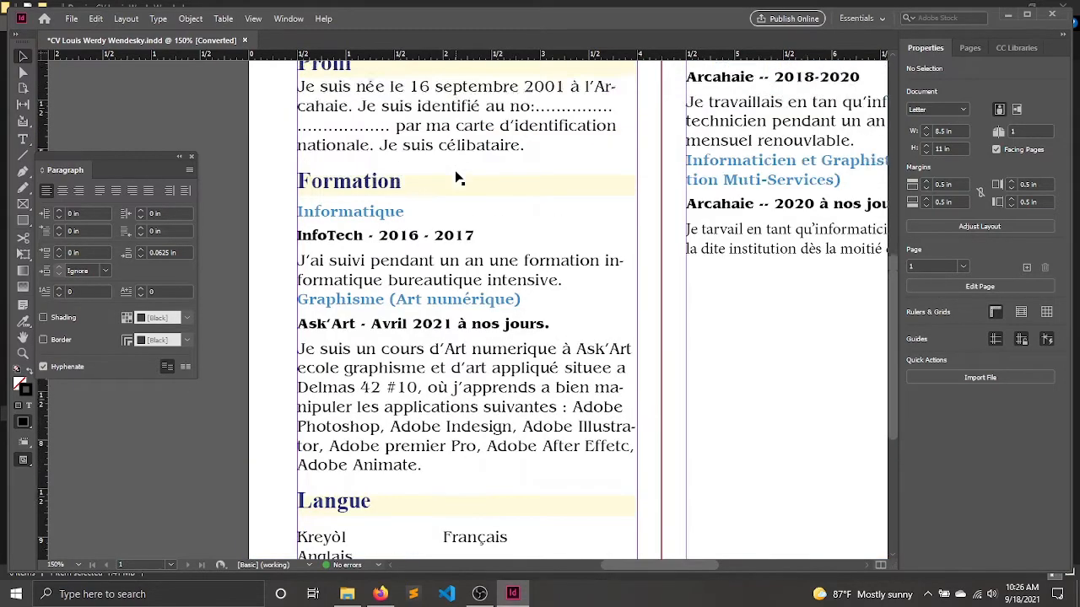
scroll(458, 178, "up", 5)
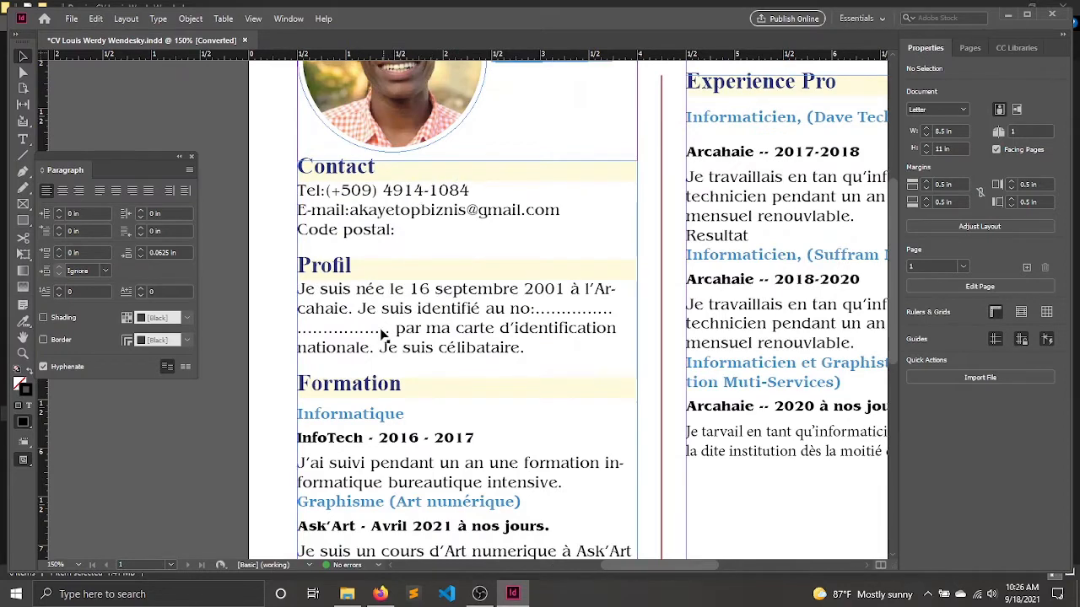
Open the options of the PP paragraph style used by the Formation heading and set its Space After to 0.0625 in.
double_click(346, 383)
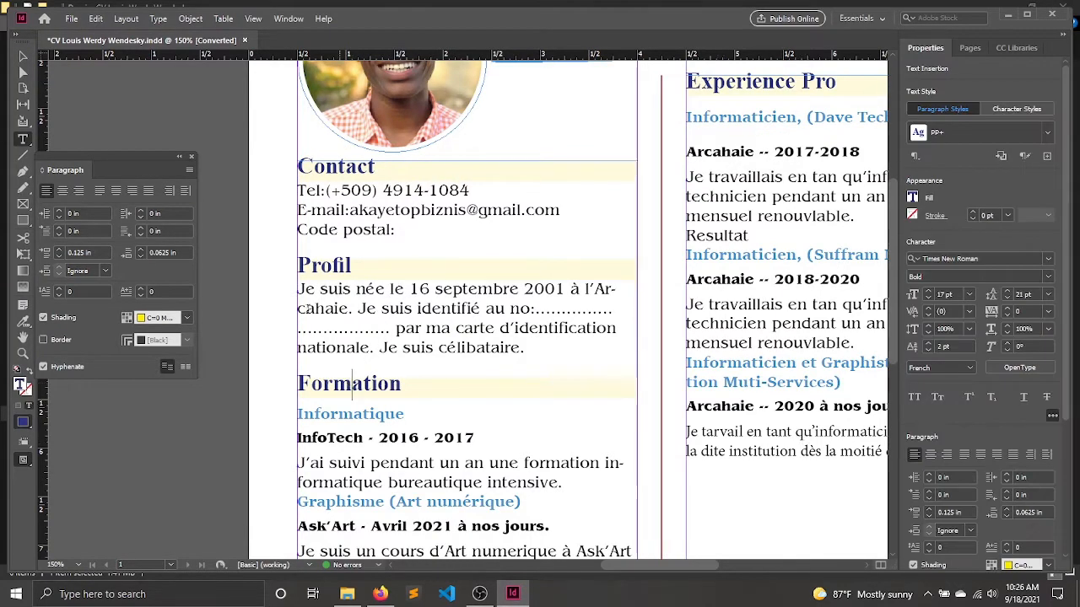
left_click(299, 22)
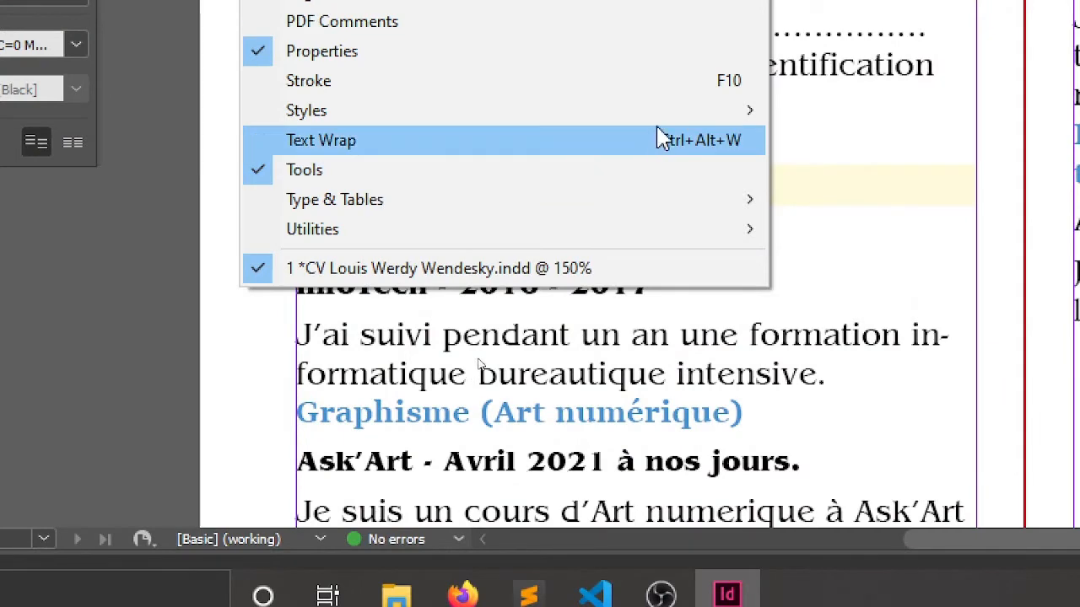
mouse_move(669, 127)
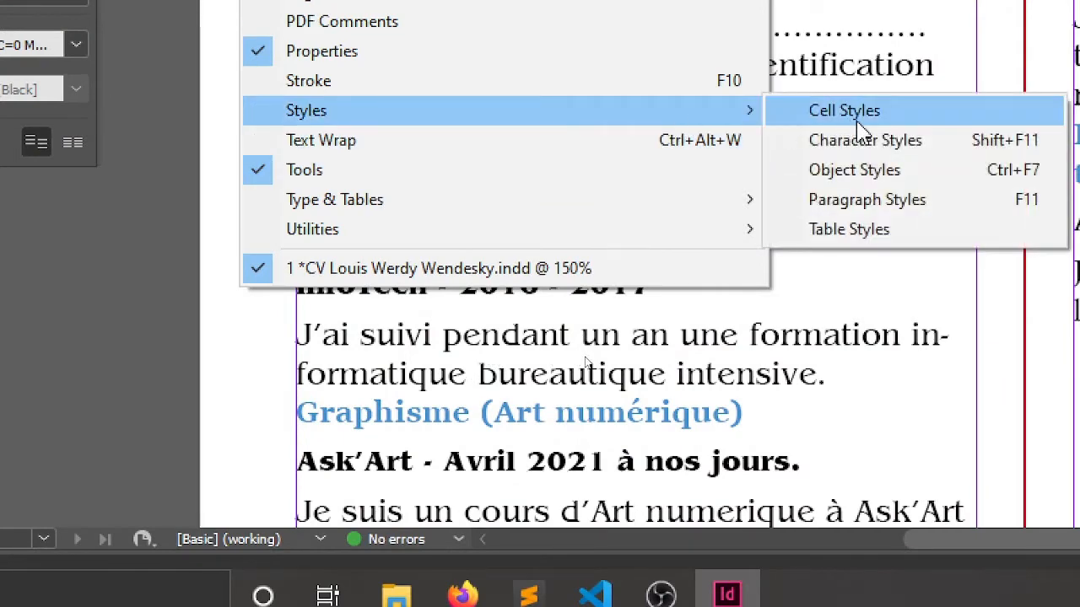
left_click(881, 200)
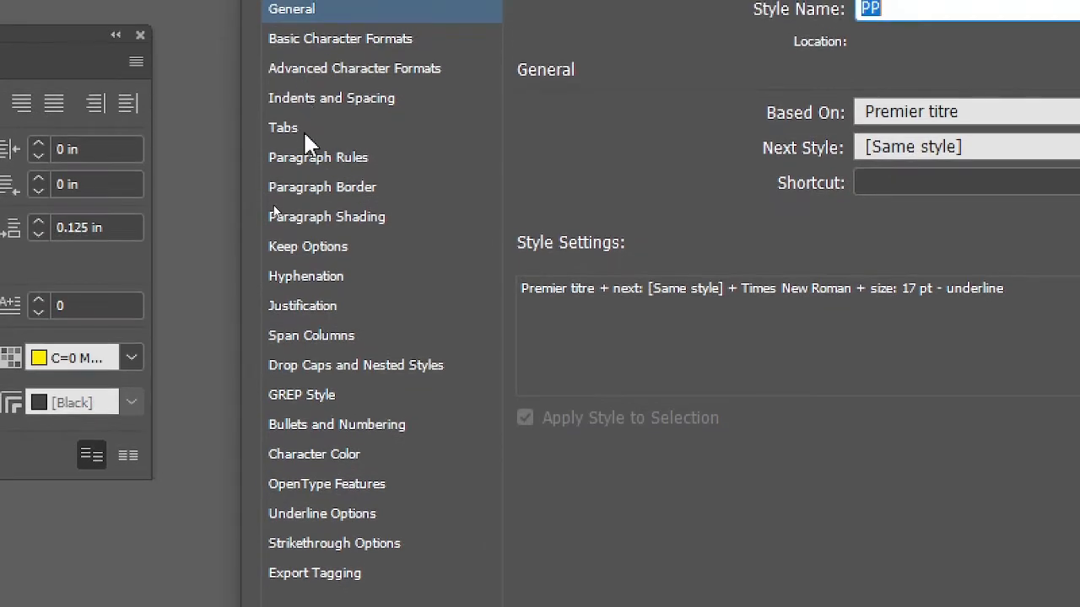
left_click(325, 87)
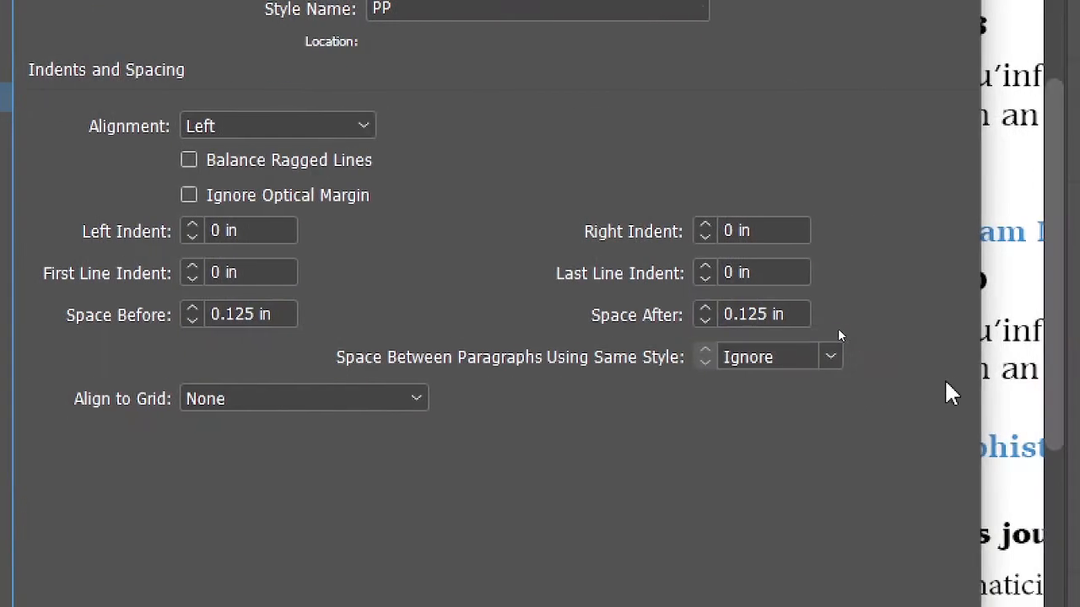
left_click(706, 320)
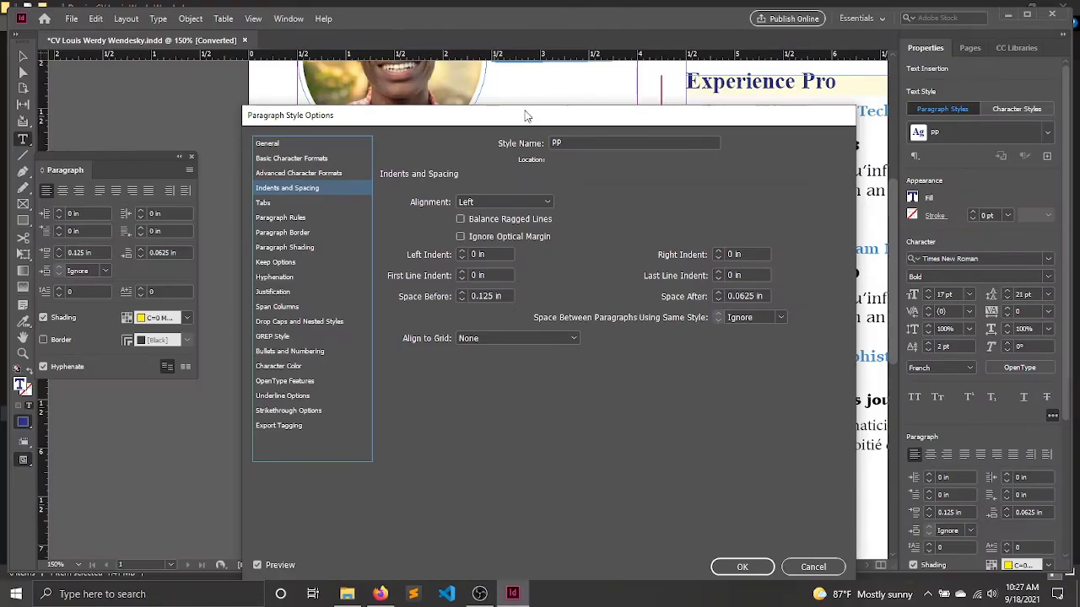
left_click_drag(524, 112, 925, 288)
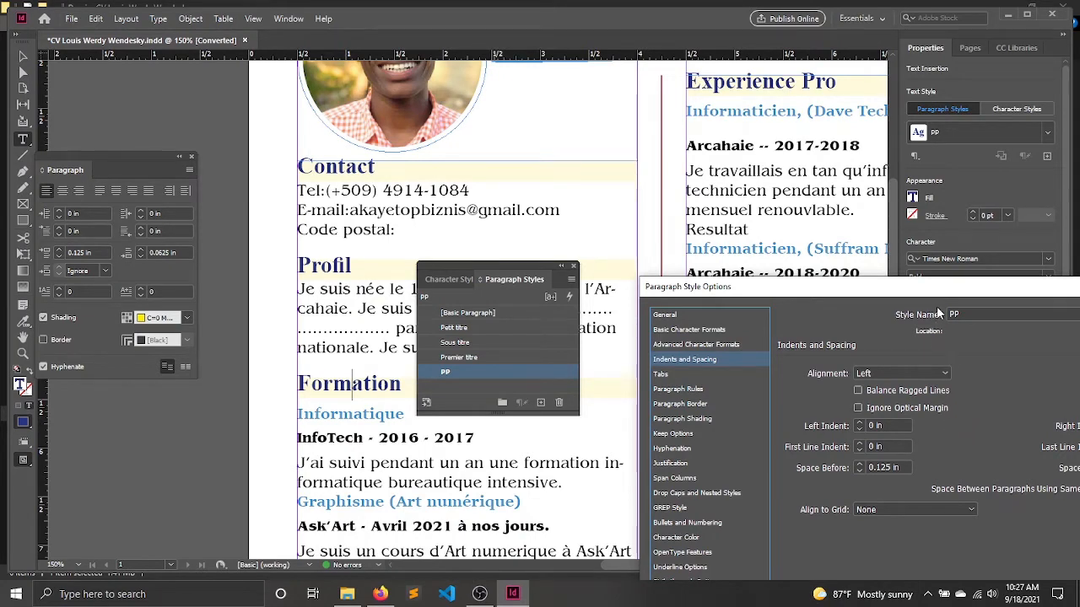
left_click_drag(826, 289, 435, 54)
left_click(749, 504)
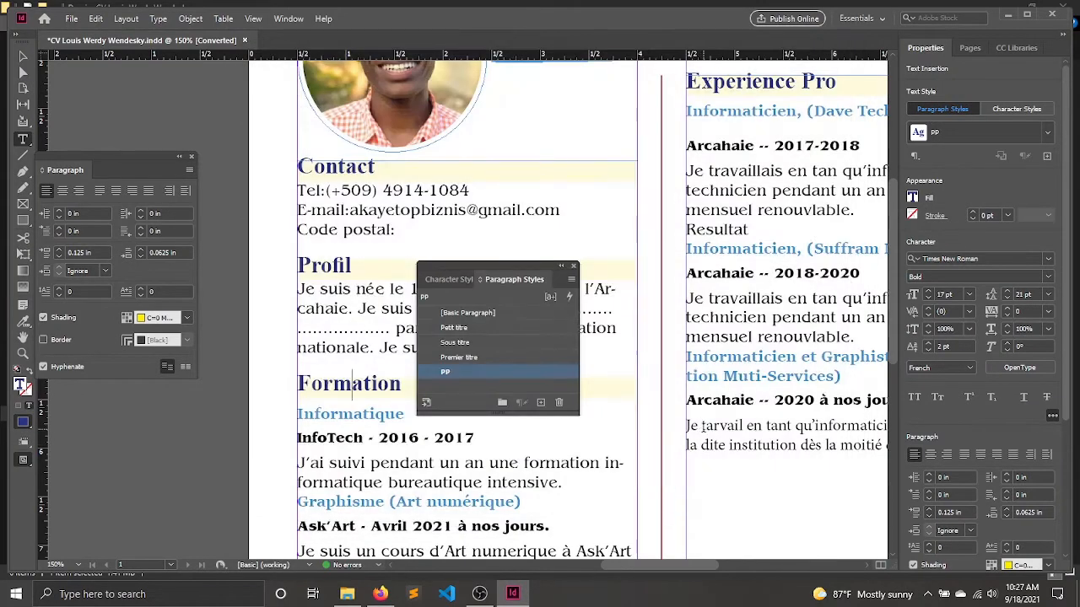
Undo the accidental replacement of the last Experience Pro entry's text.
left_click_drag(708, 426, 525, 349)
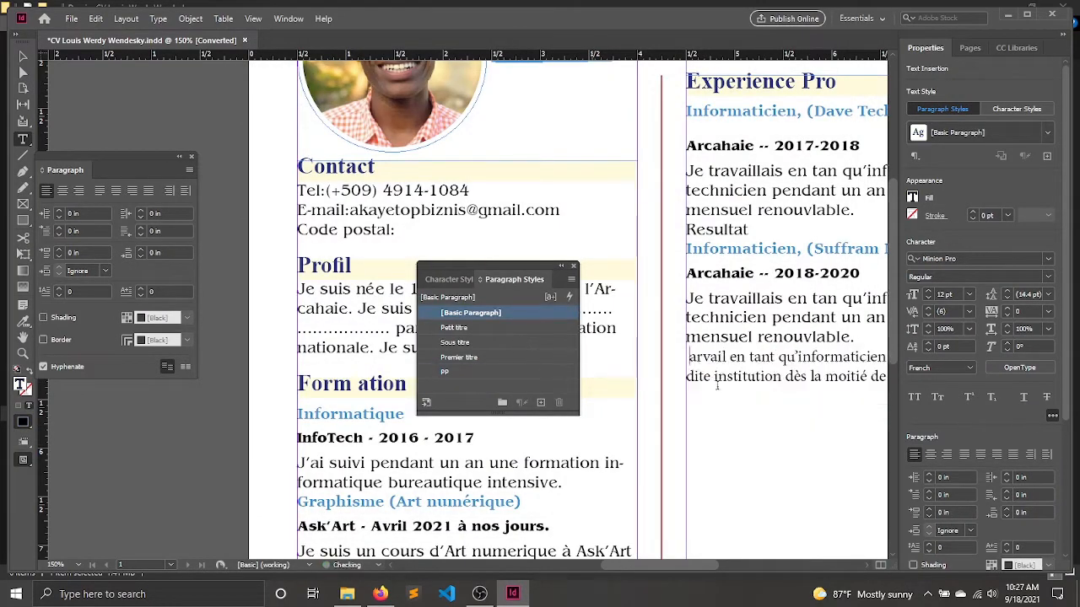
key("ctrl+z")
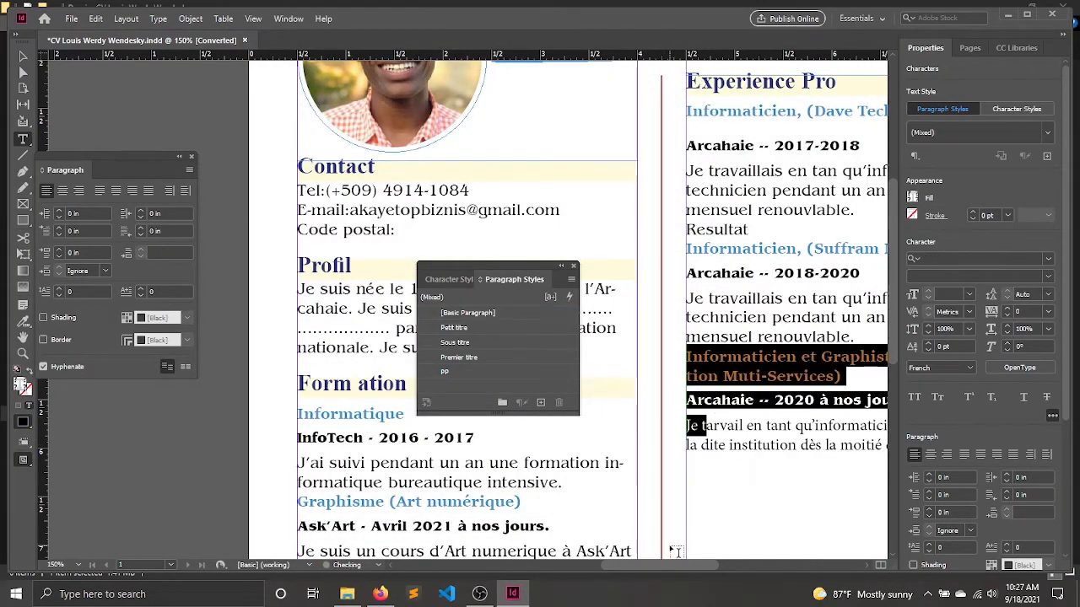
Place the text cursor in the "Informaticien et Graphiste" subtitle and move the Paragraph Styles panel away from the Experience Pro column.
scroll(687, 472, "right", 3)
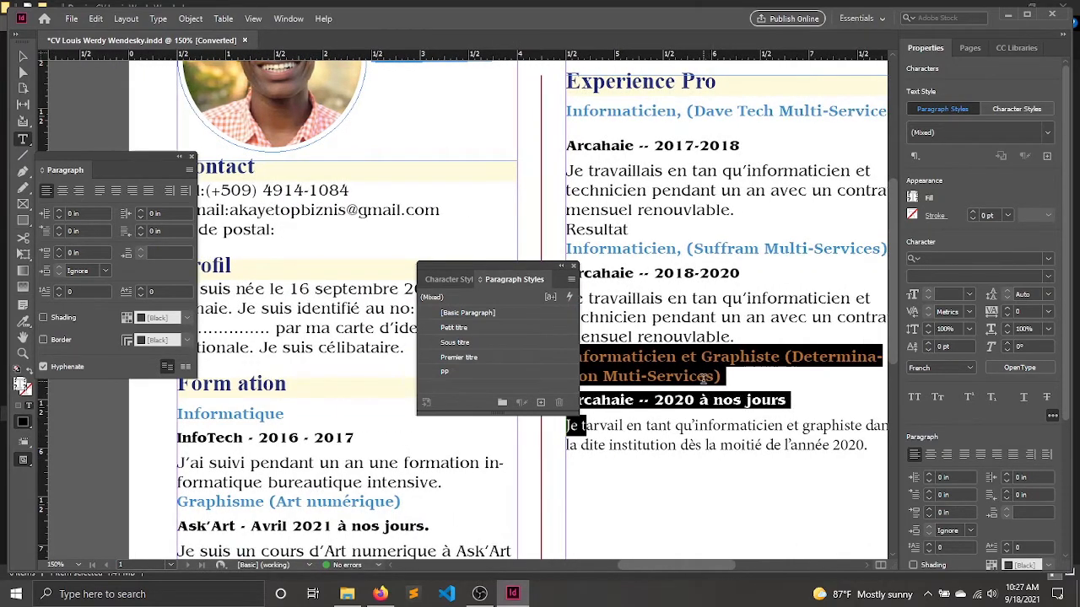
left_click(702, 379)
left_click_drag(547, 268, 457, 216)
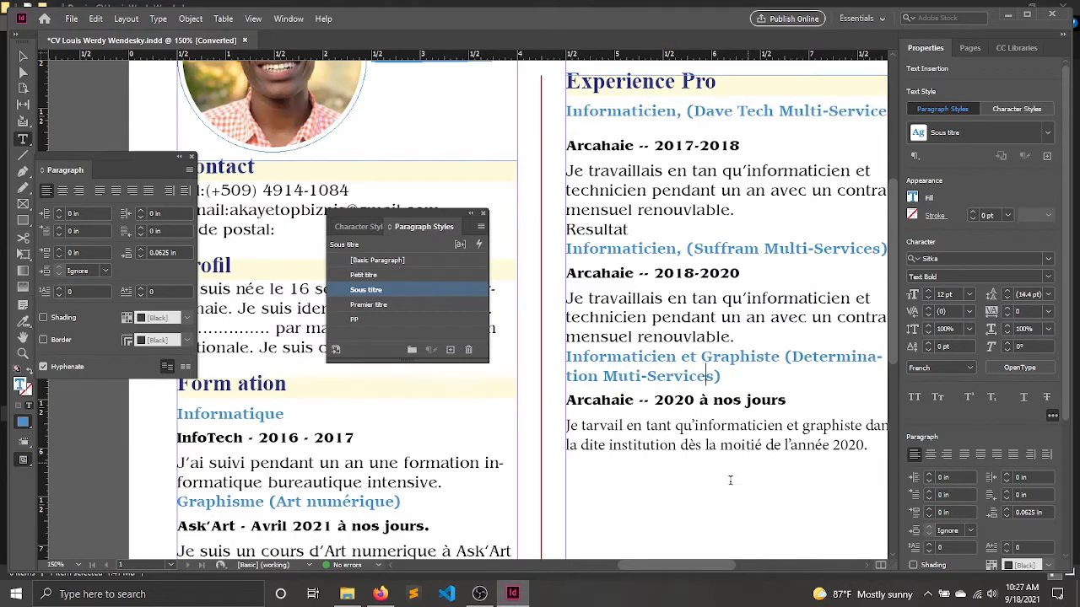
left_click_drag(661, 563, 670, 567)
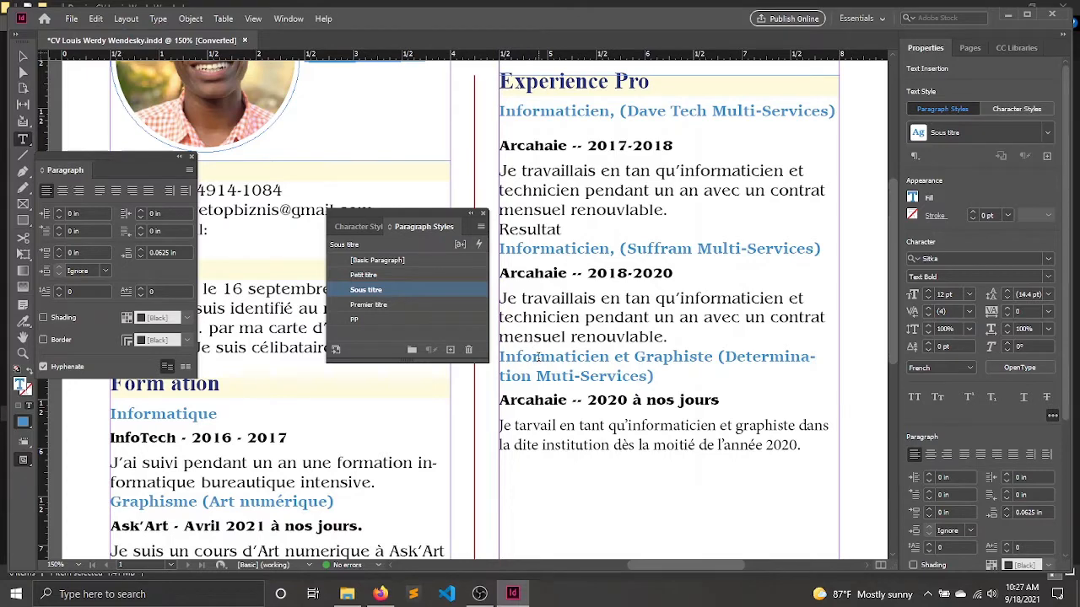
Open the options of the Sous titre paragraph style and set both its Space After and Space Before to 0.125 in.
left_click(538, 356)
double_click(452, 293)
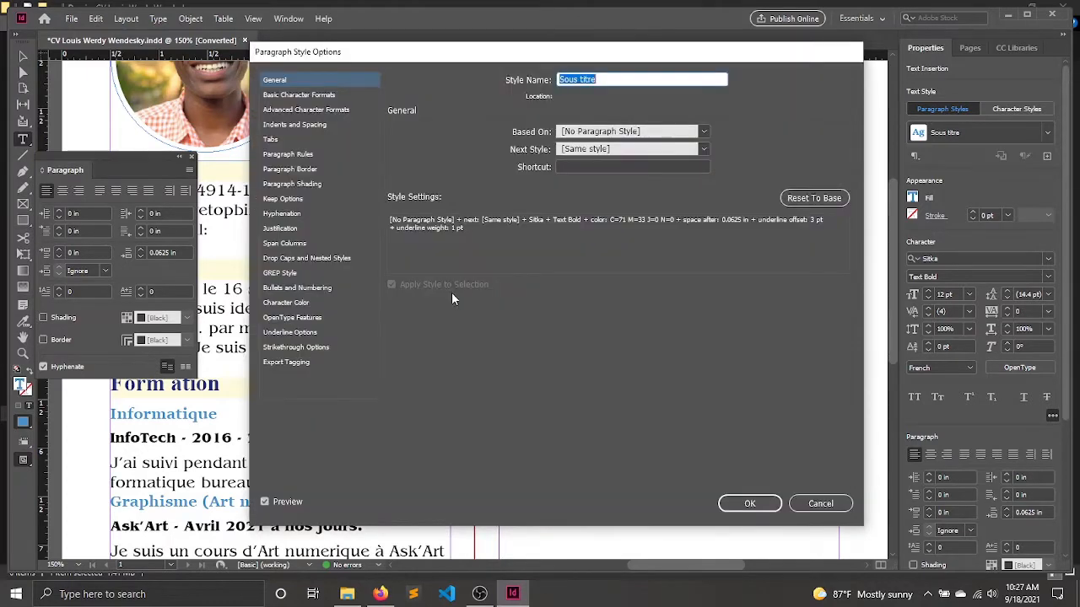
left_click(294, 125)
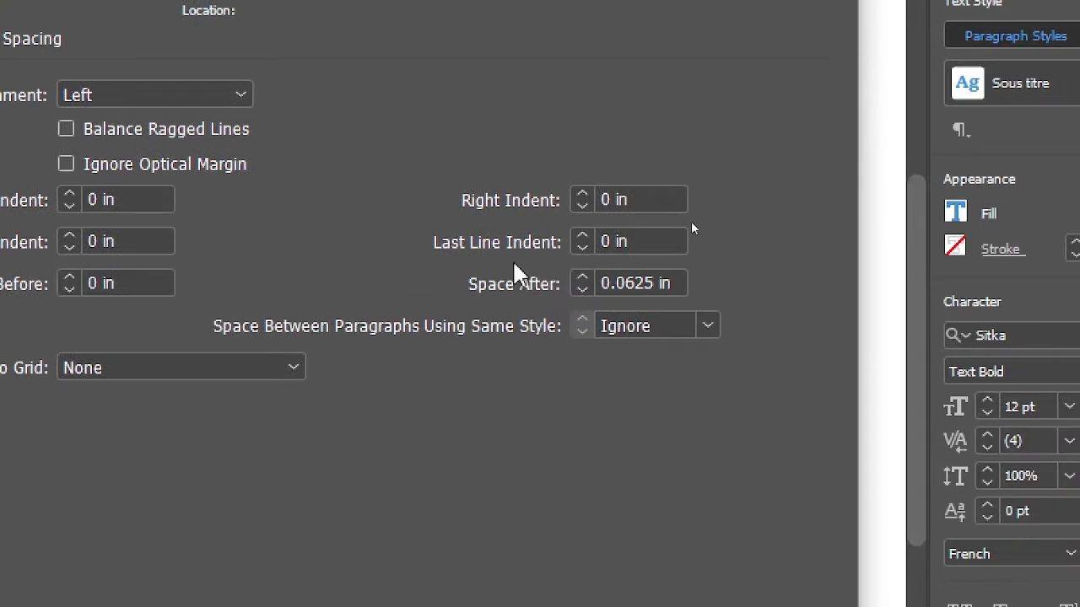
left_click(582, 278)
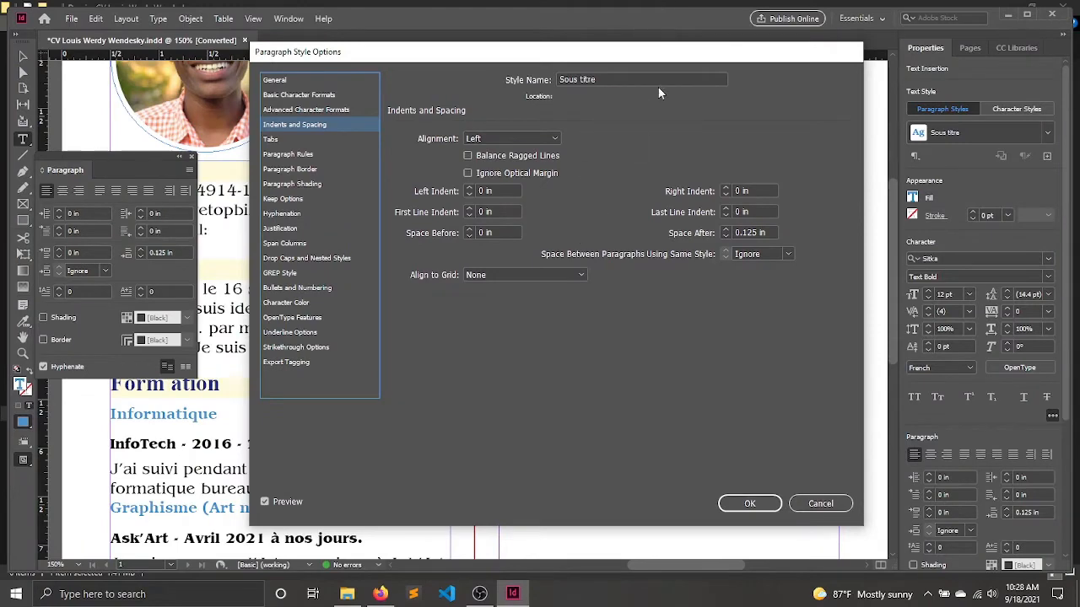
left_click_drag(569, 53, 244, 74)
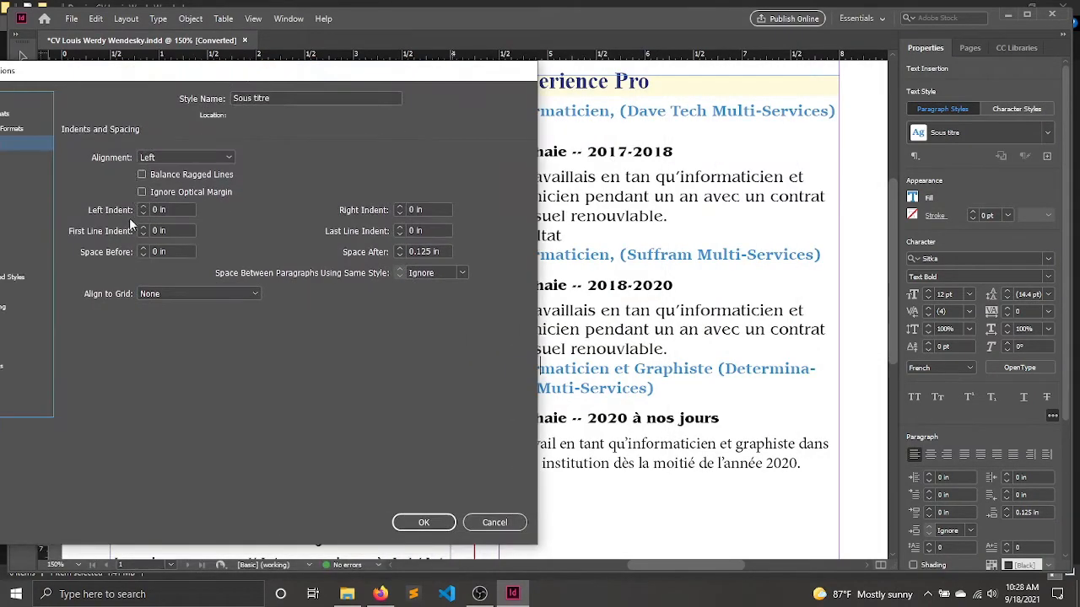
left_click(142, 248)
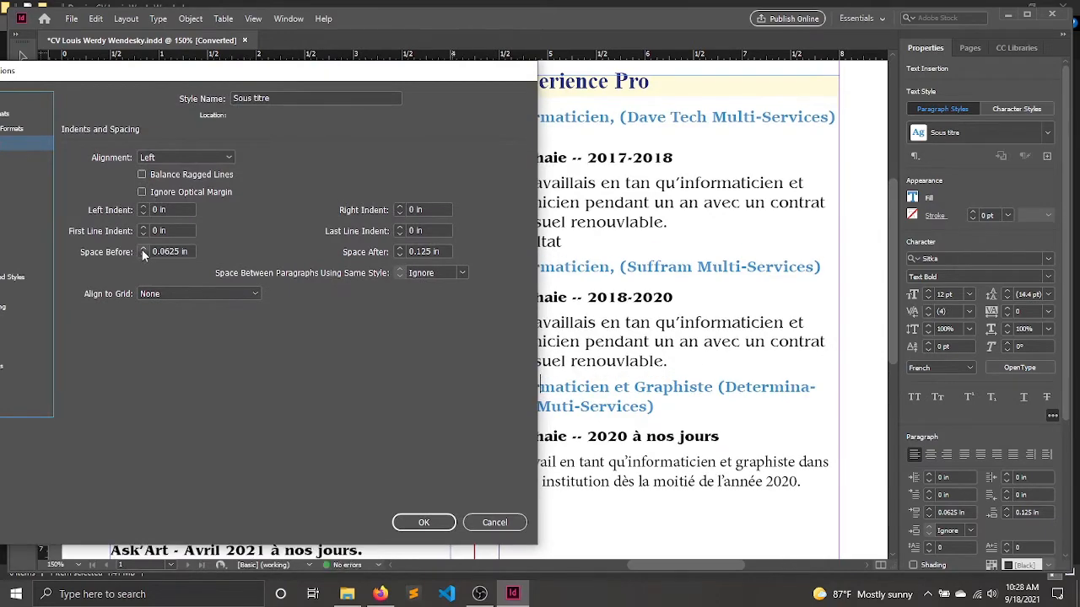
left_click(142, 249)
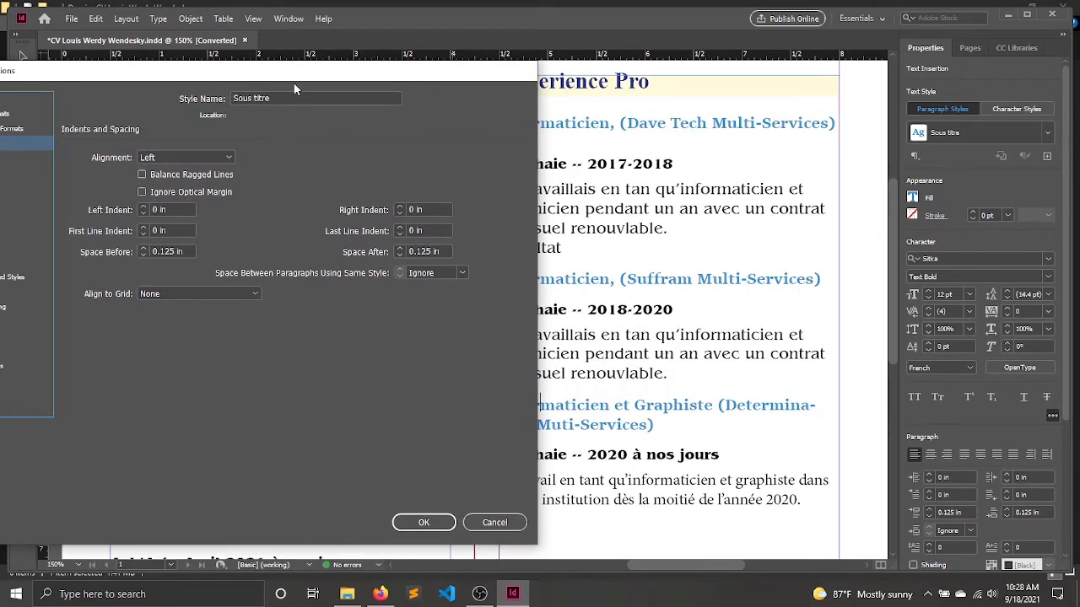
Set the Sous titre style's Space Before to 0.1875 in and its Space After to 0.0625 in.
left_click_drag(301, 81, 193, 85)
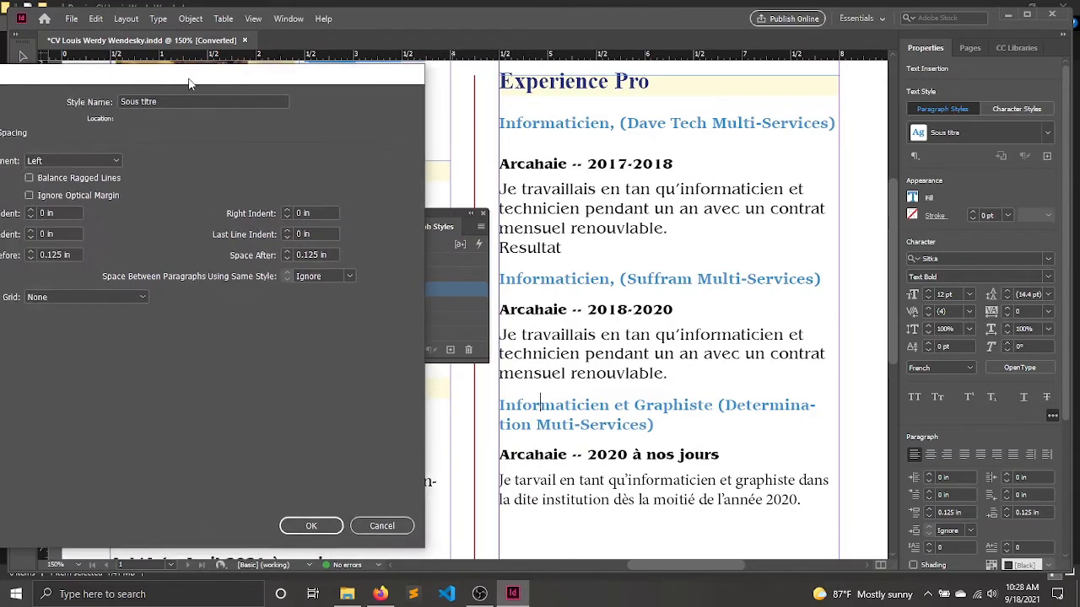
left_click(289, 259)
left_click(288, 259)
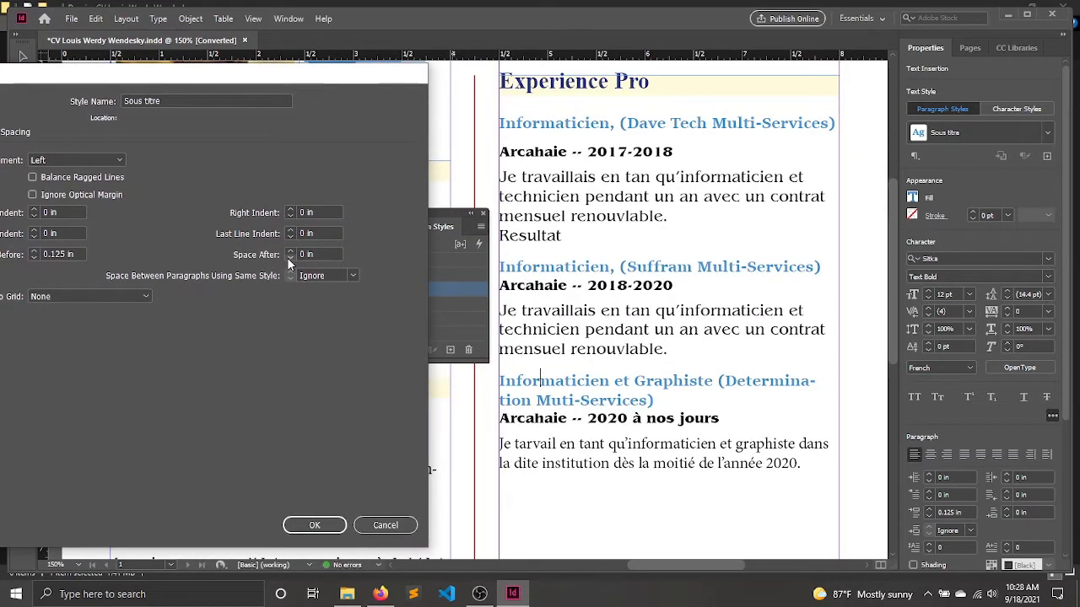
left_click(34, 251)
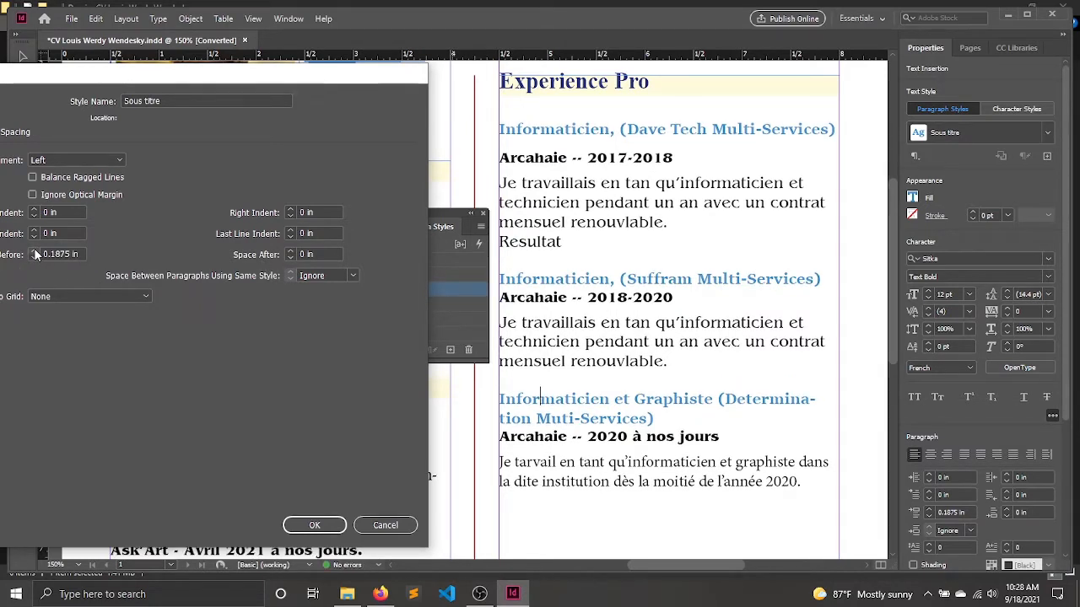
left_click(290, 252)
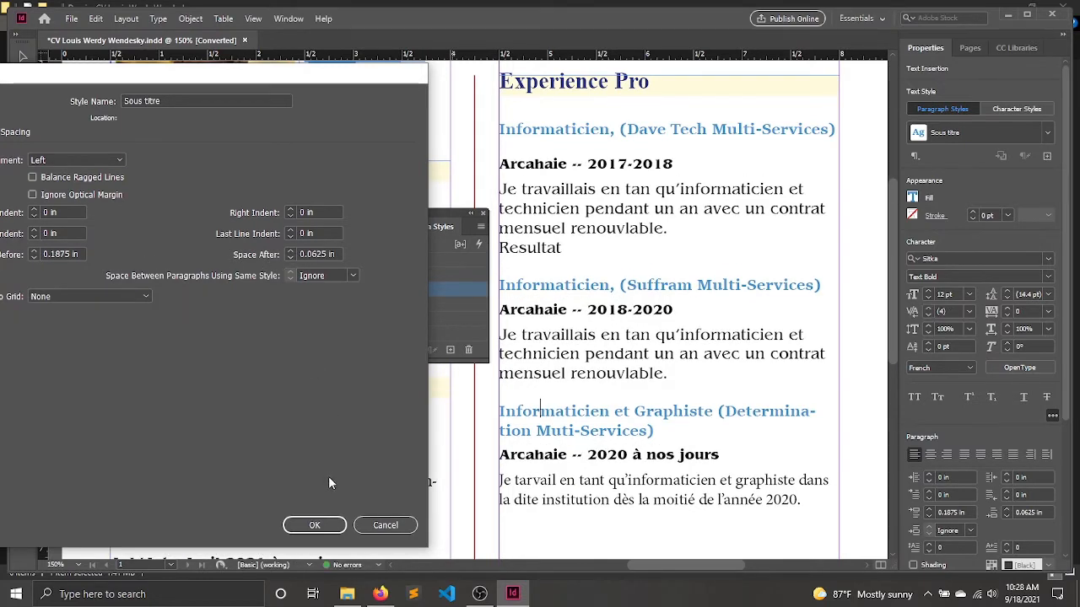
left_click(317, 525)
Check which paragraph styles control the gap between the Experience Pro heading and the first subtitle below it.
left_click(554, 87)
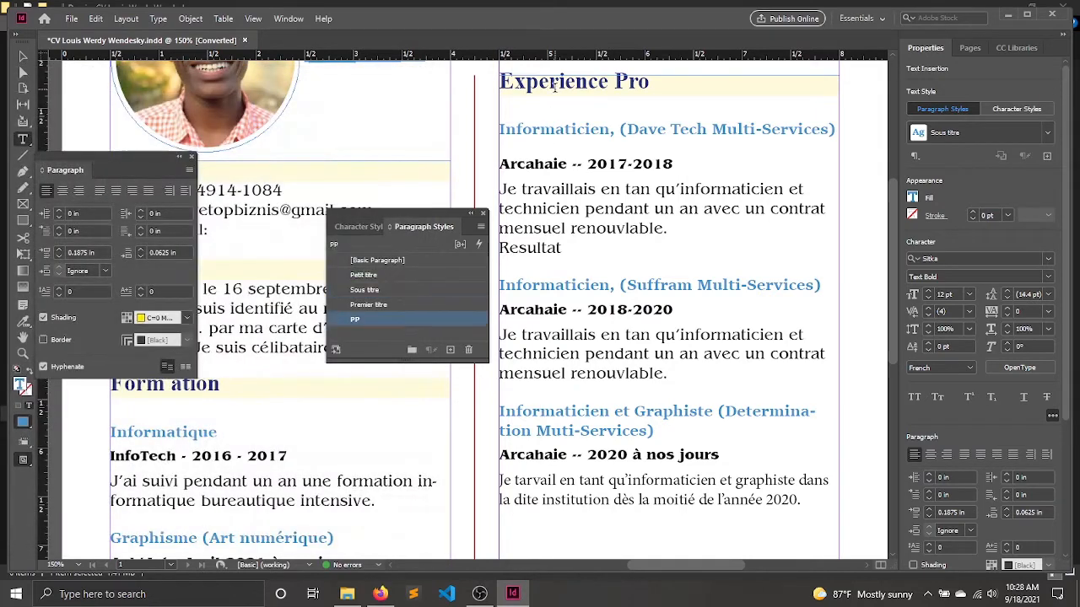
left_click(541, 99)
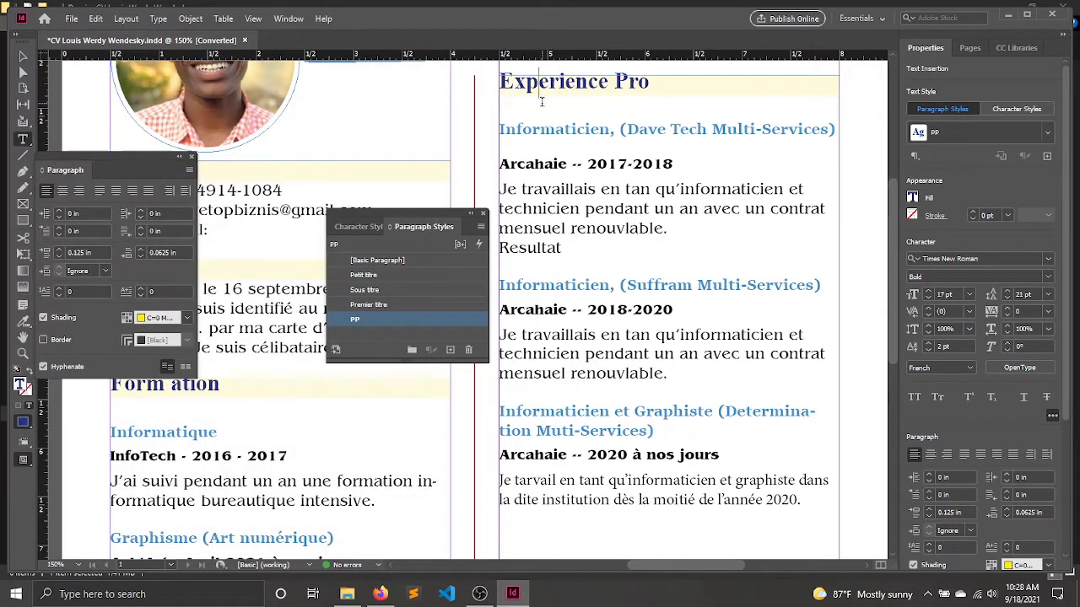
left_click(517, 105)
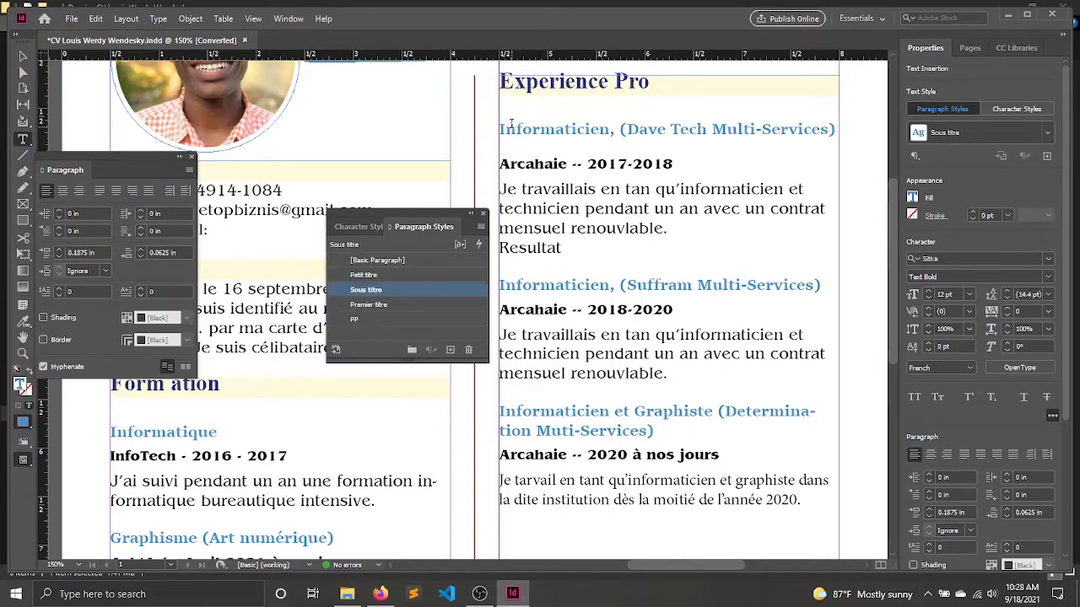
key("Left")
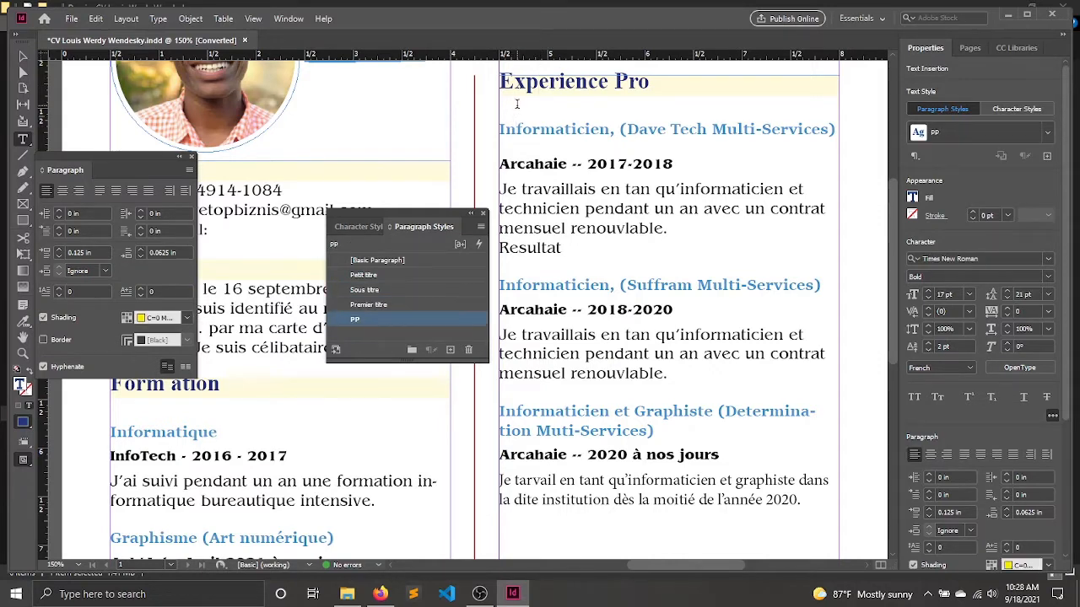
Try to reduce the PP paragraph style's Space Before and Space After to 0 in.
double_click(435, 320)
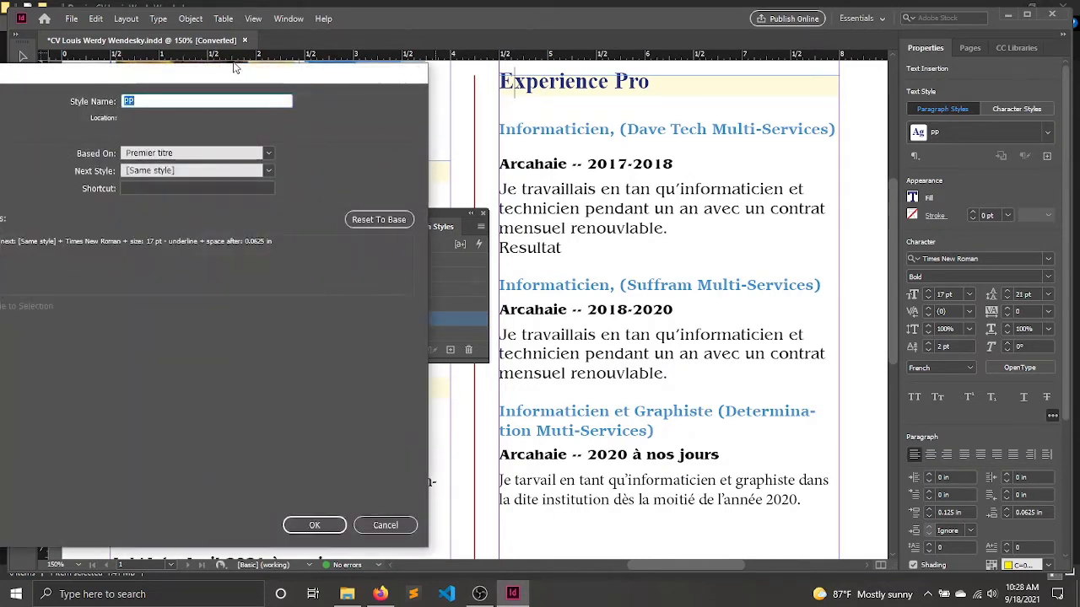
left_click_drag(234, 72, 443, 61)
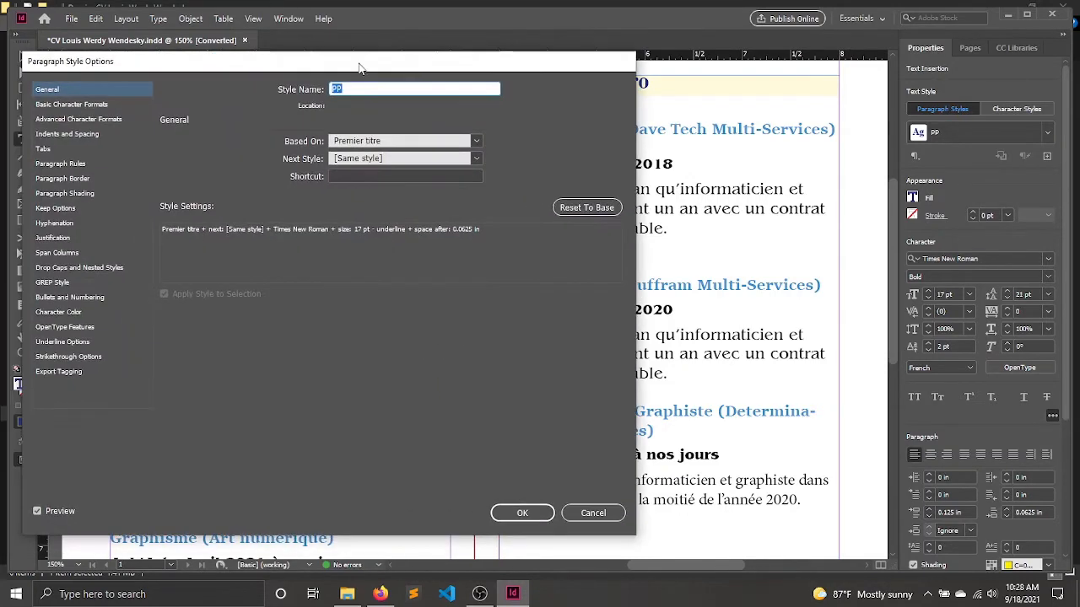
left_click(79, 134)
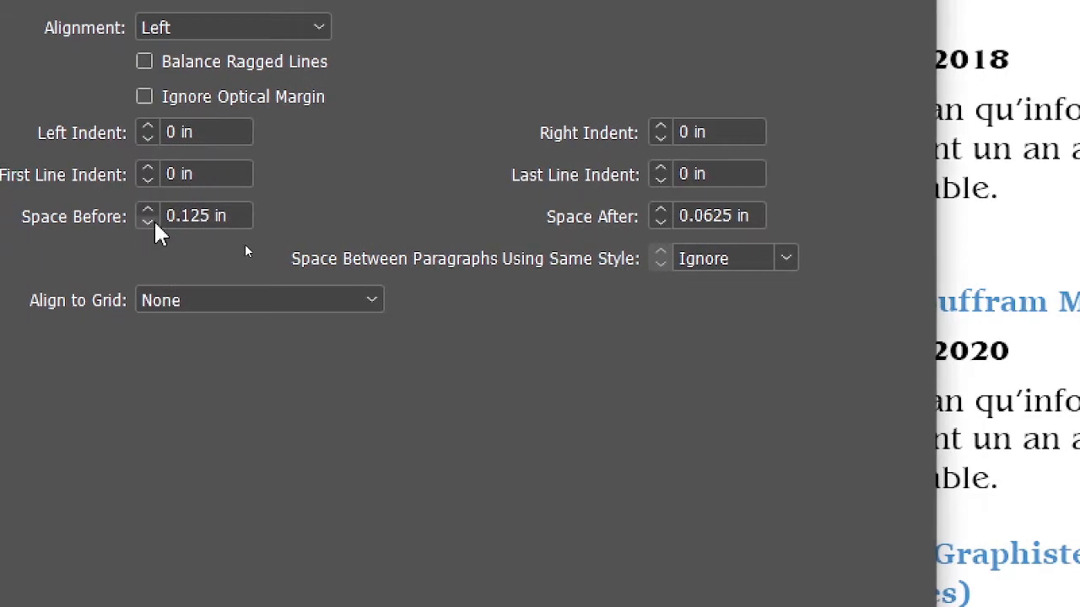
left_click(152, 223)
left_click(152, 222)
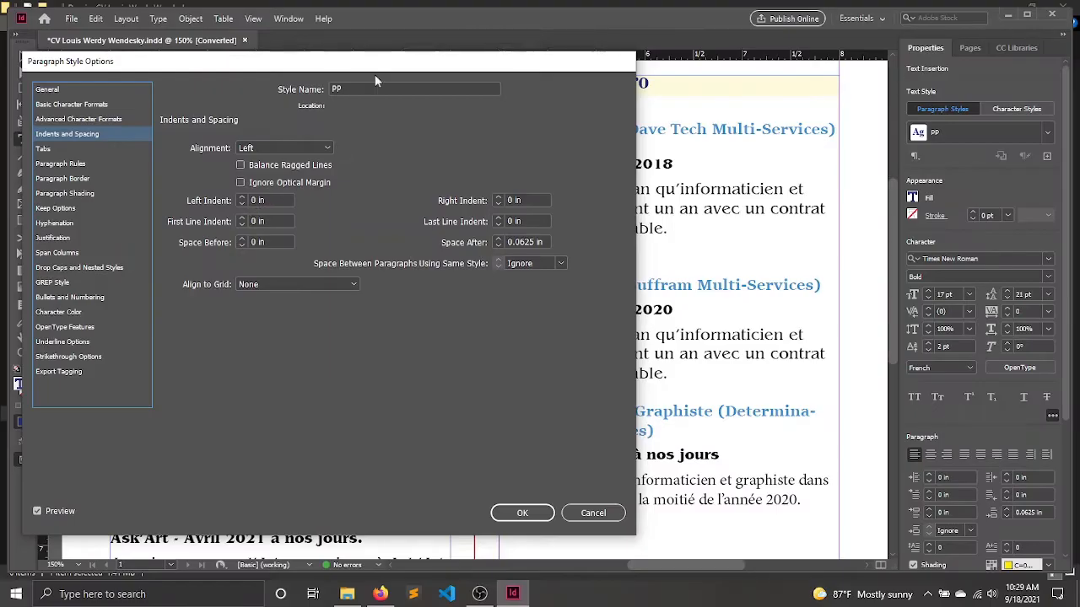
mouse_move(385, 65)
left_mouse_down()
mouse_move(211, 211)
mouse_move(392, 148)
mouse_move(364, 75)
mouse_move(442, 52)
mouse_move(378, 78)
left_mouse_up()
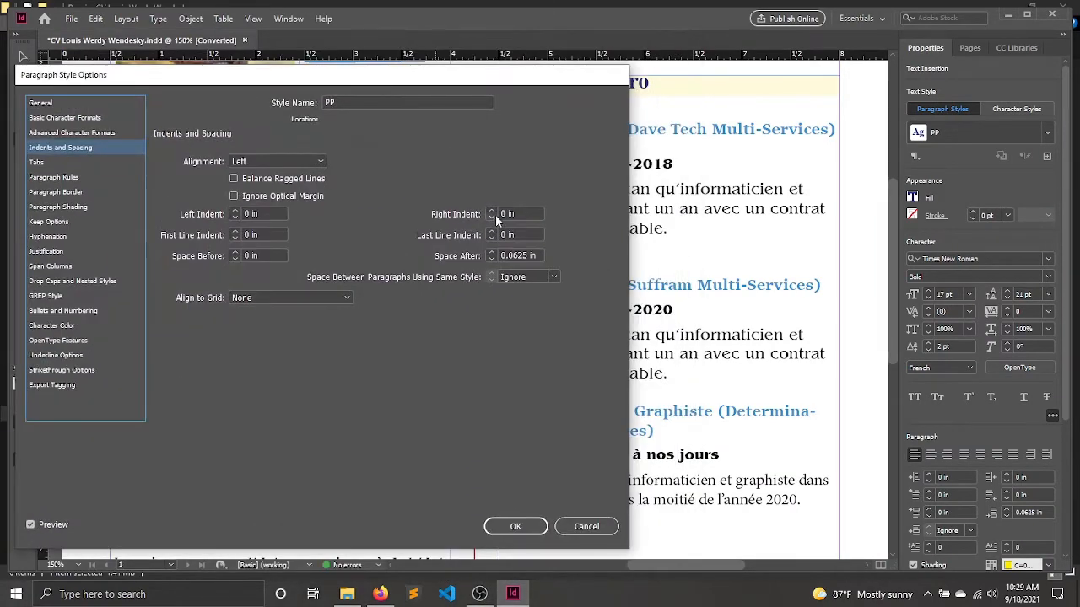
left_click(491, 259)
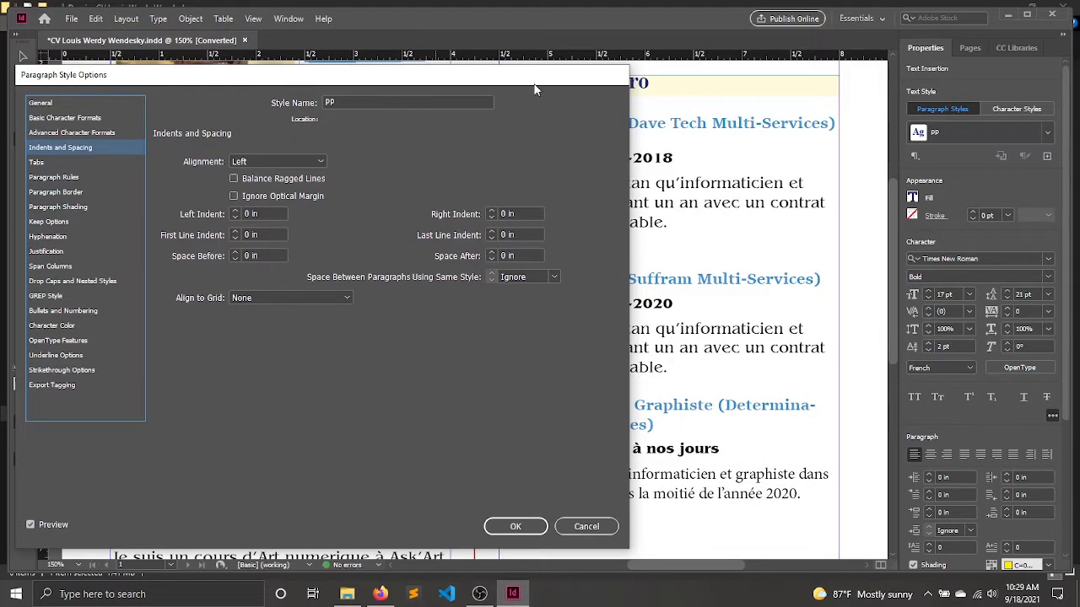
left_click_drag(547, 77, 381, 93)
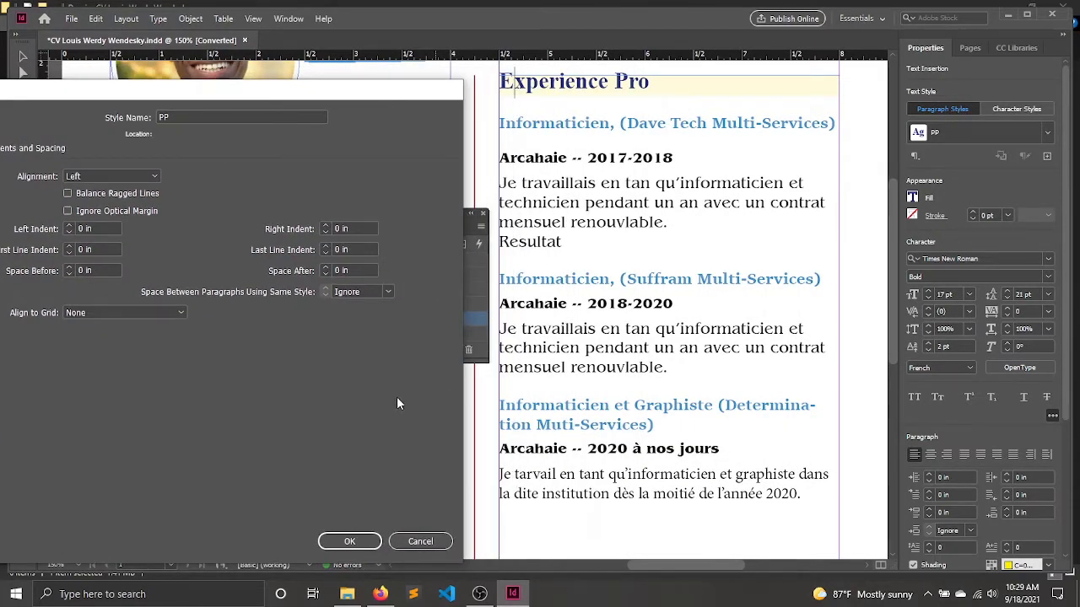
left_click(69, 267)
left_click(393, 546)
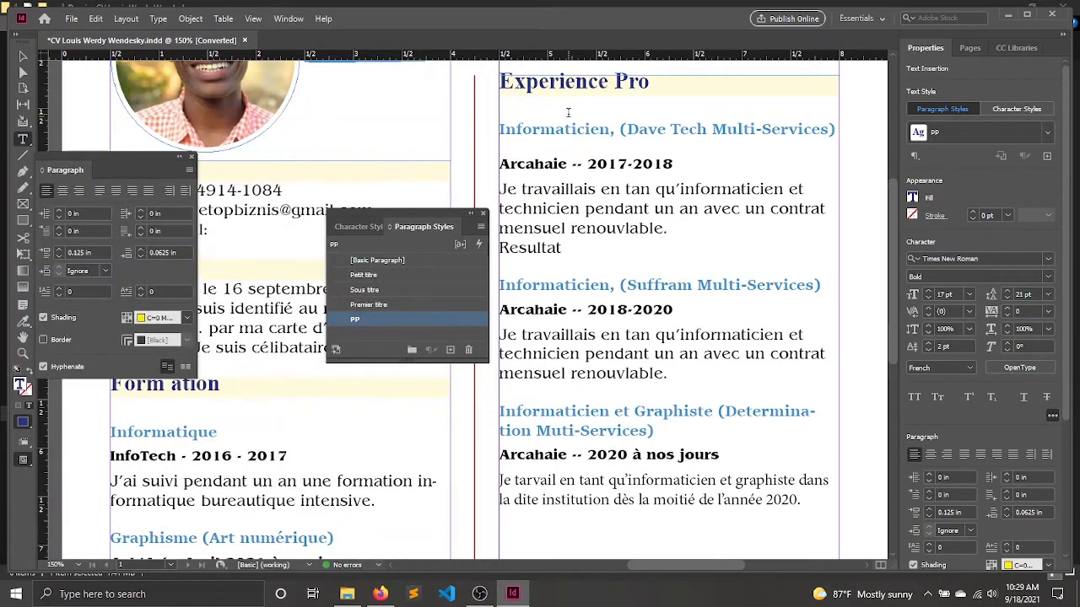
Set both the Space Before and Space After of the Sous titre paragraph style to 0 in.
double_click(428, 291)
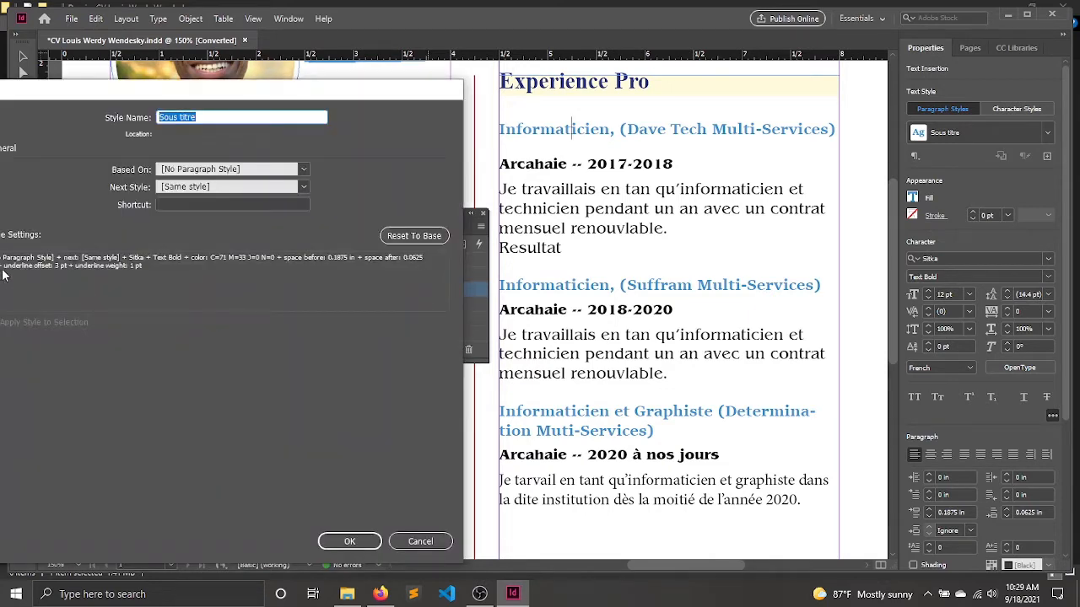
left_click_drag(272, 90, 518, 103)
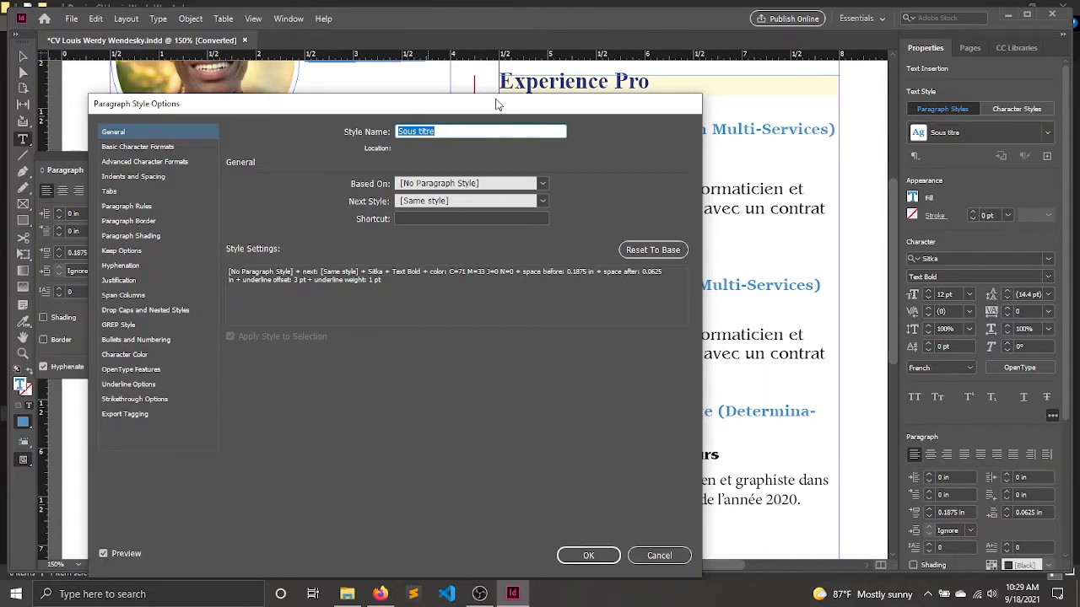
left_click(135, 177)
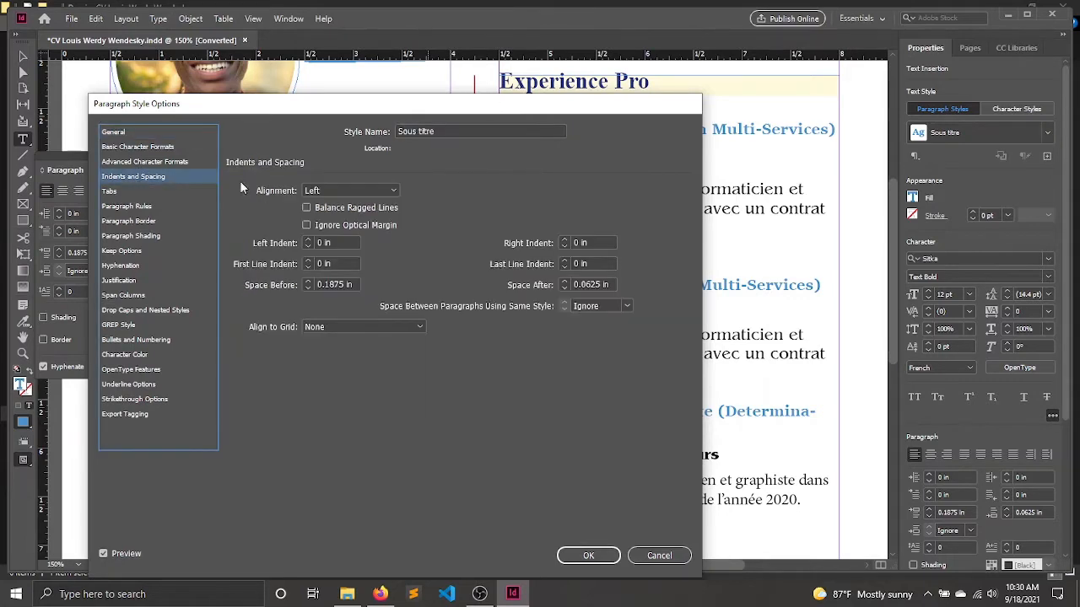
left_click(308, 288)
left_click_drag(440, 112, 311, 167)
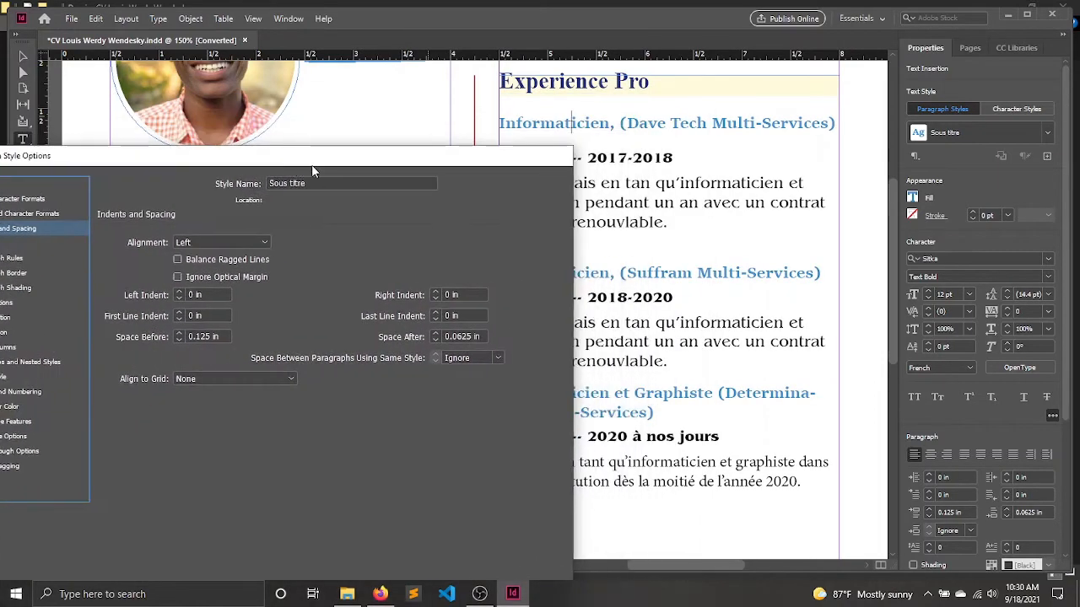
left_click(178, 339)
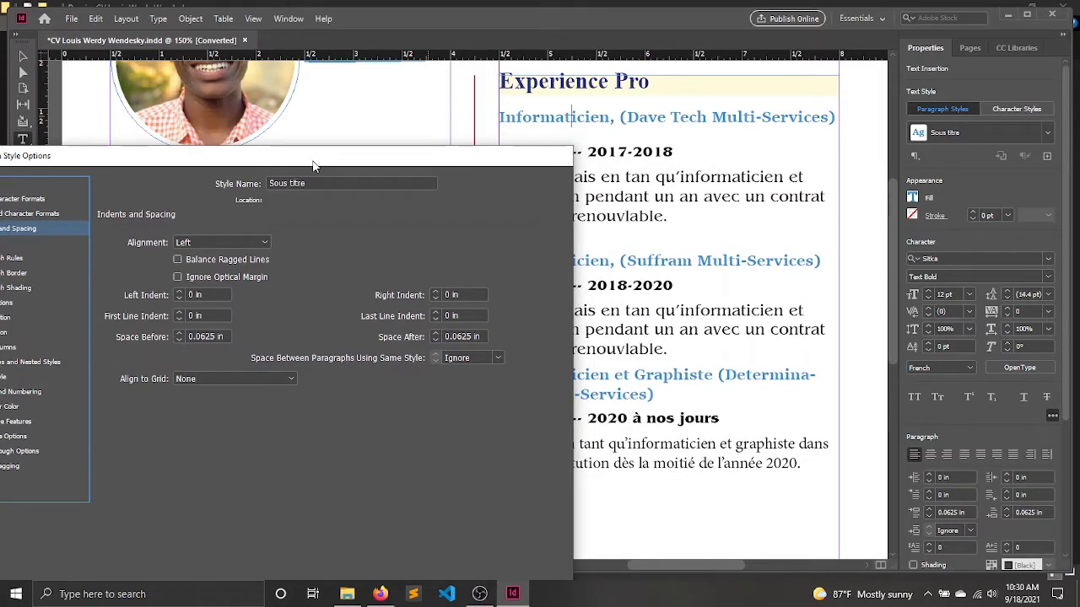
left_click_drag(312, 166, 245, 190)
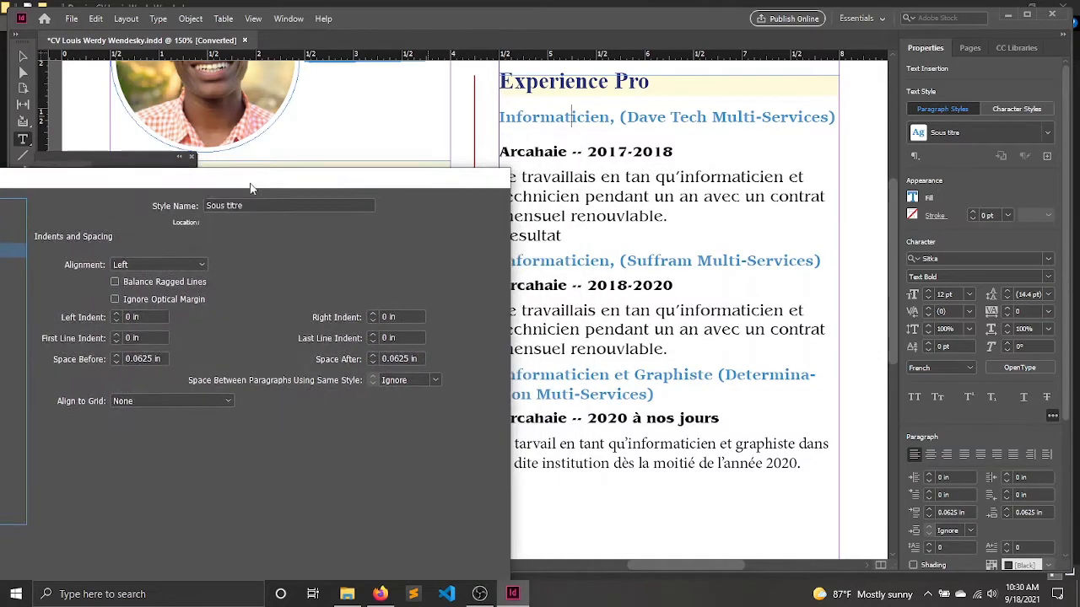
left_click(114, 361)
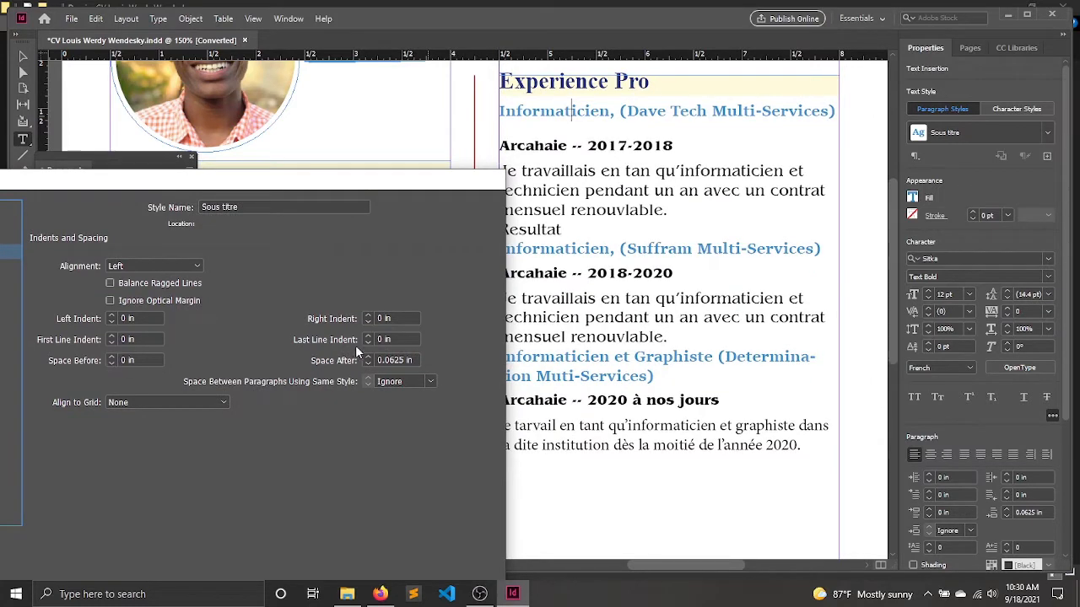
left_click(367, 364)
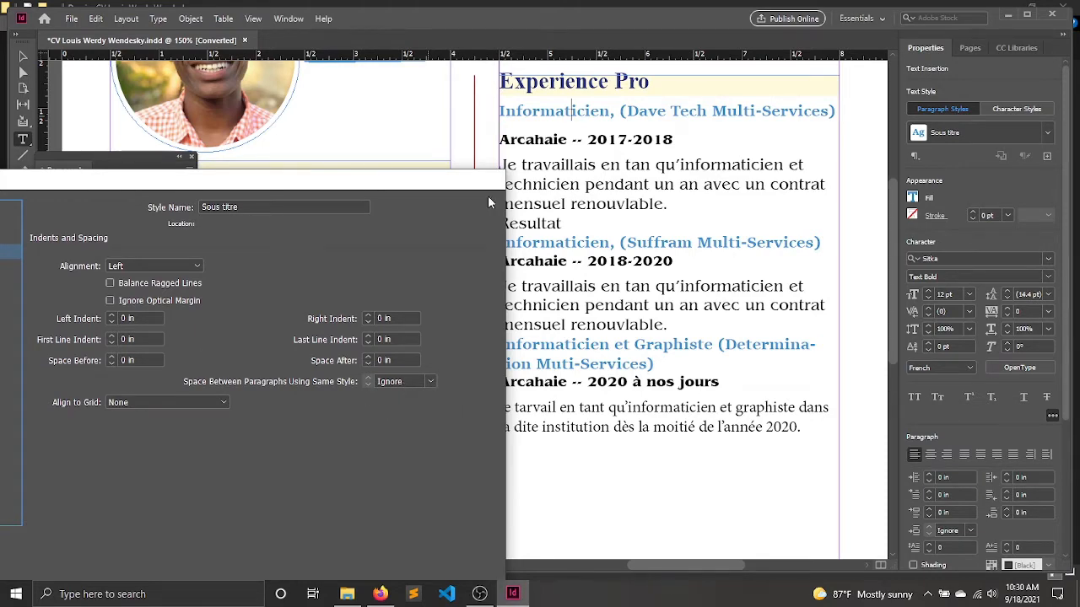
left_click_drag(478, 191, 449, 102)
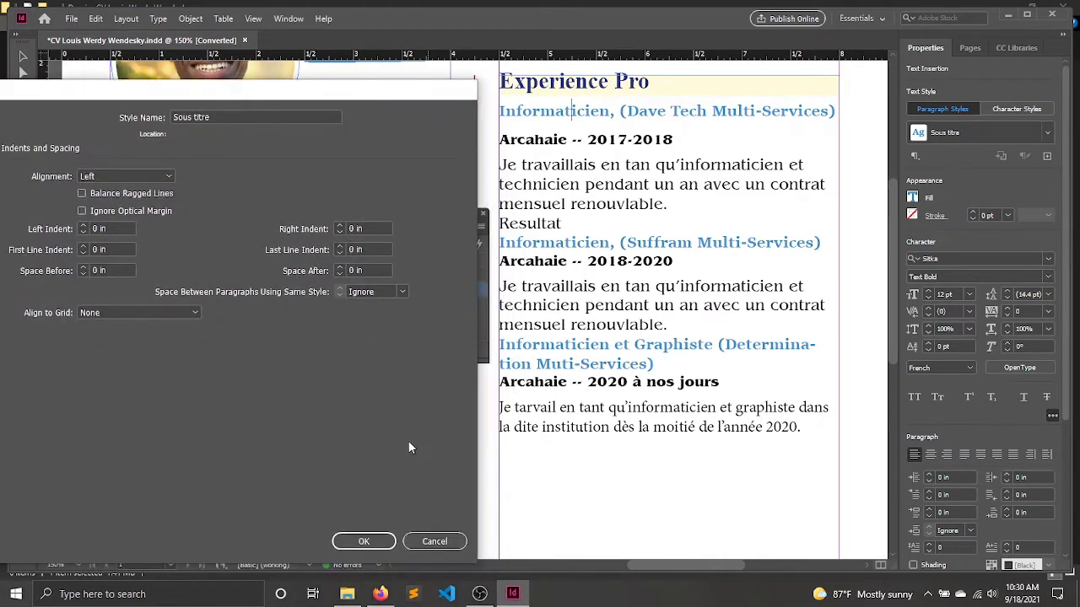
left_click(364, 540)
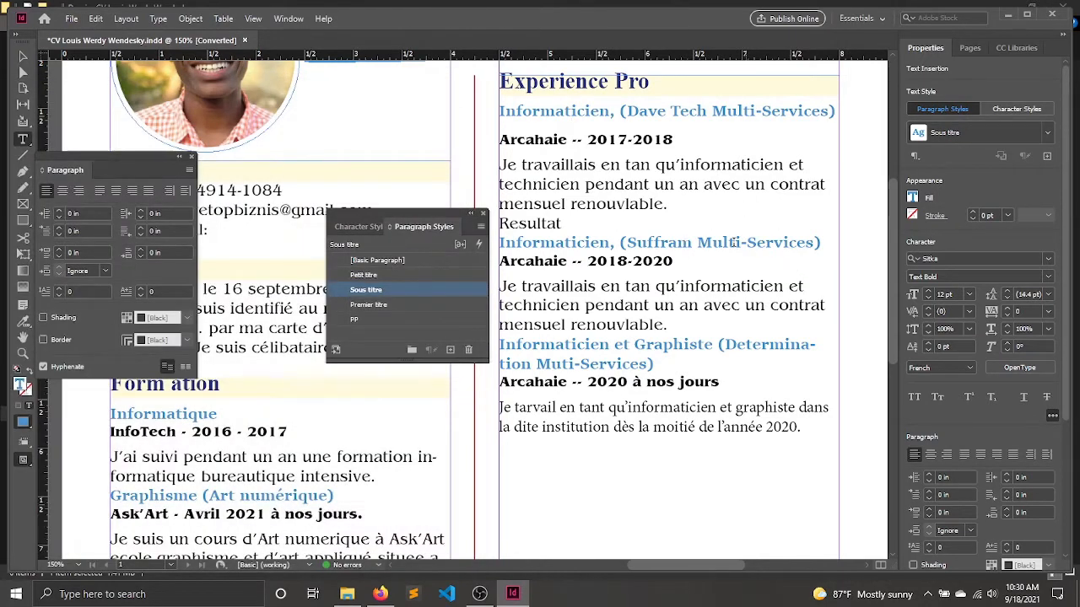
Insert an empty line after "Resultat" and another one above the "Informaticien et Graphiste" subtitle.
left_click(600, 223)
key("Return")
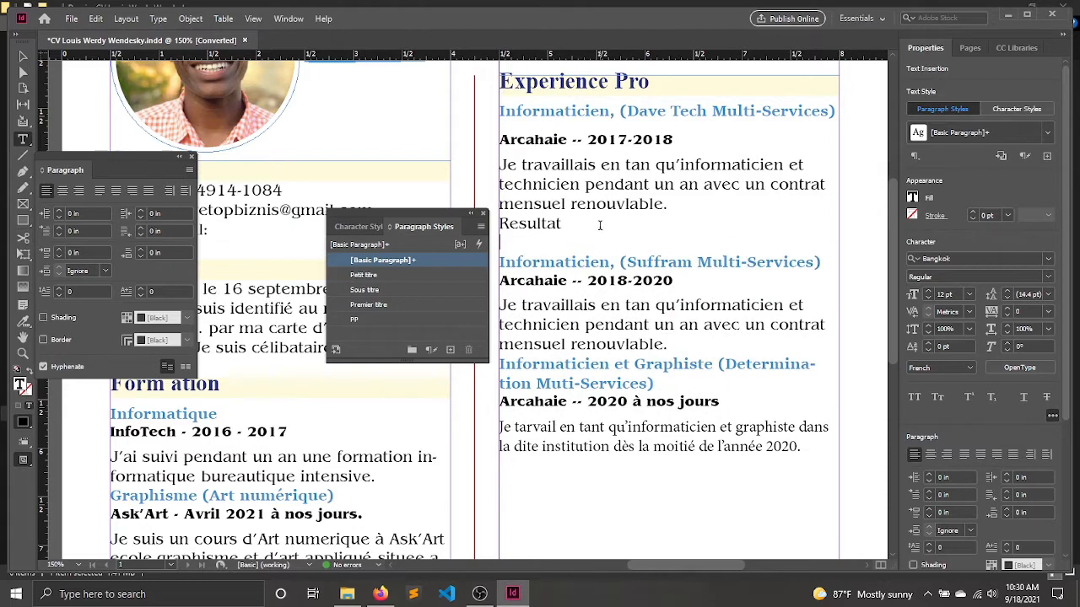
key("Down")
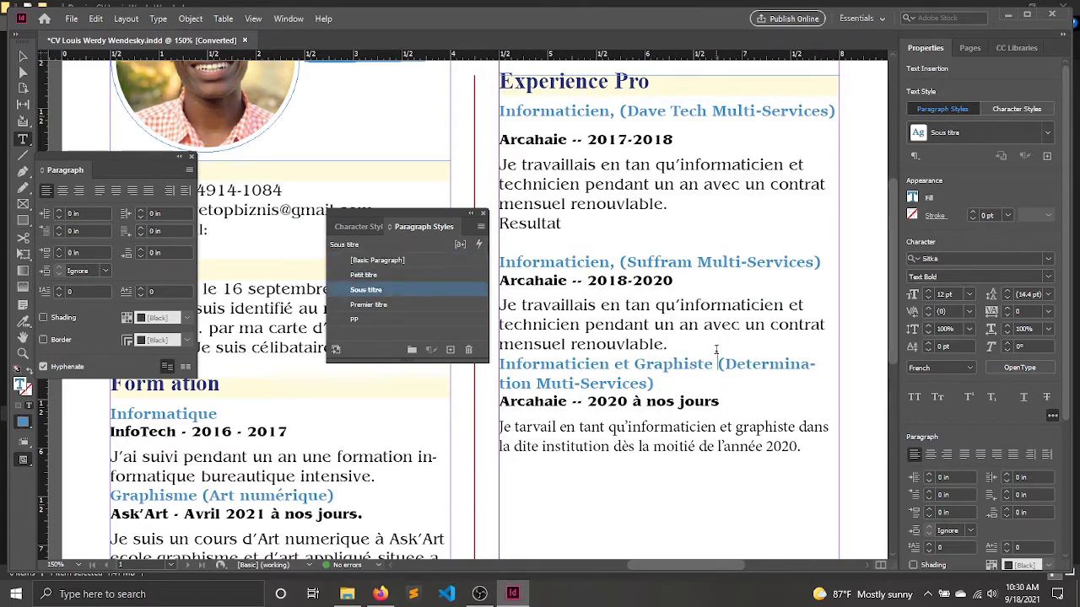
key("Left")
key("Return")
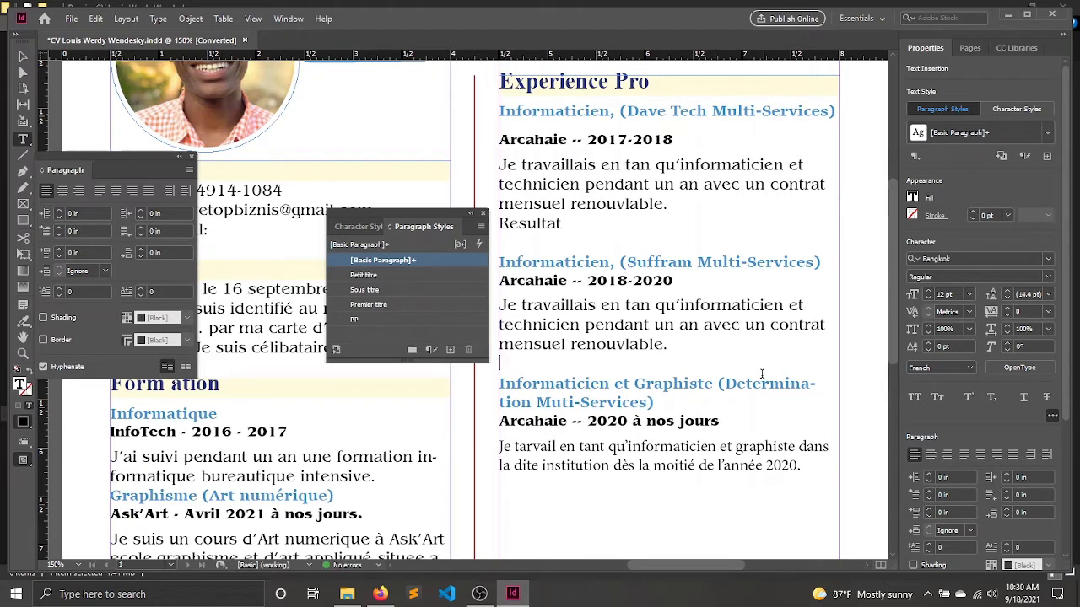
Review the whole CV page in full-screen presentation mode with nothing selected.
scroll(749, 354, "down", 3)
scroll(749, 354, "up", 3)
left_click(23, 56)
left_click(867, 172)
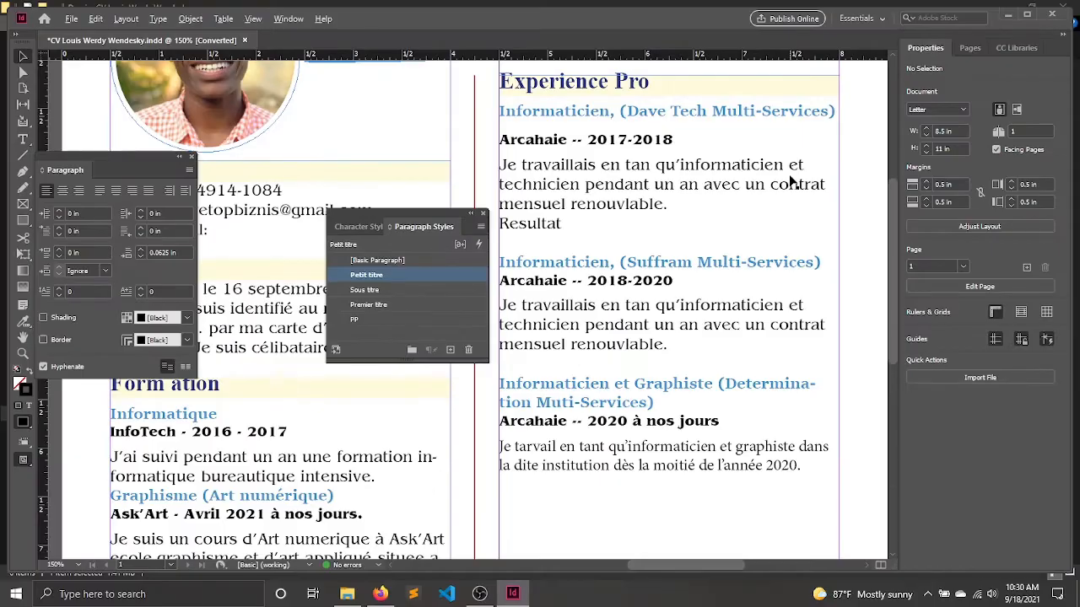
scroll(722, 182, "down", 7)
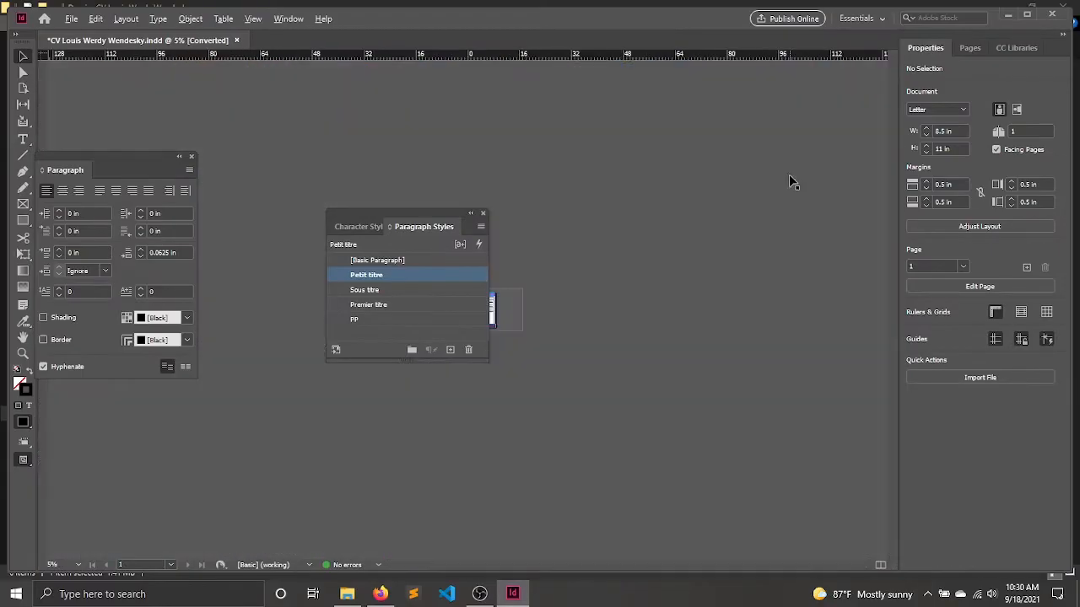
scroll(722, 181, "up", 2)
key("ctrl+1")
key("alt+w")
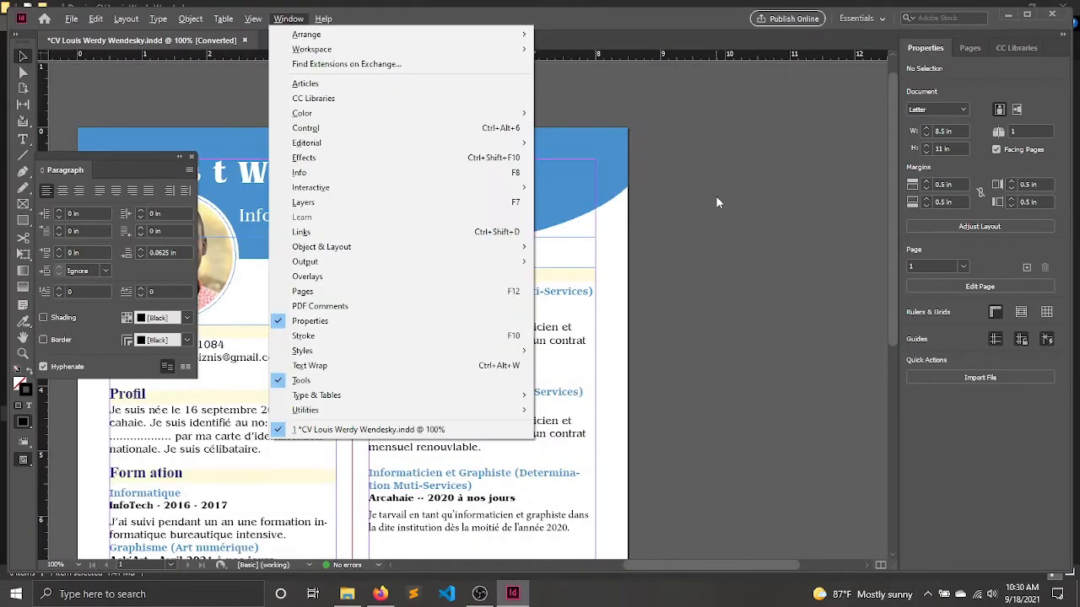
key("Escape")
key("shift+w")
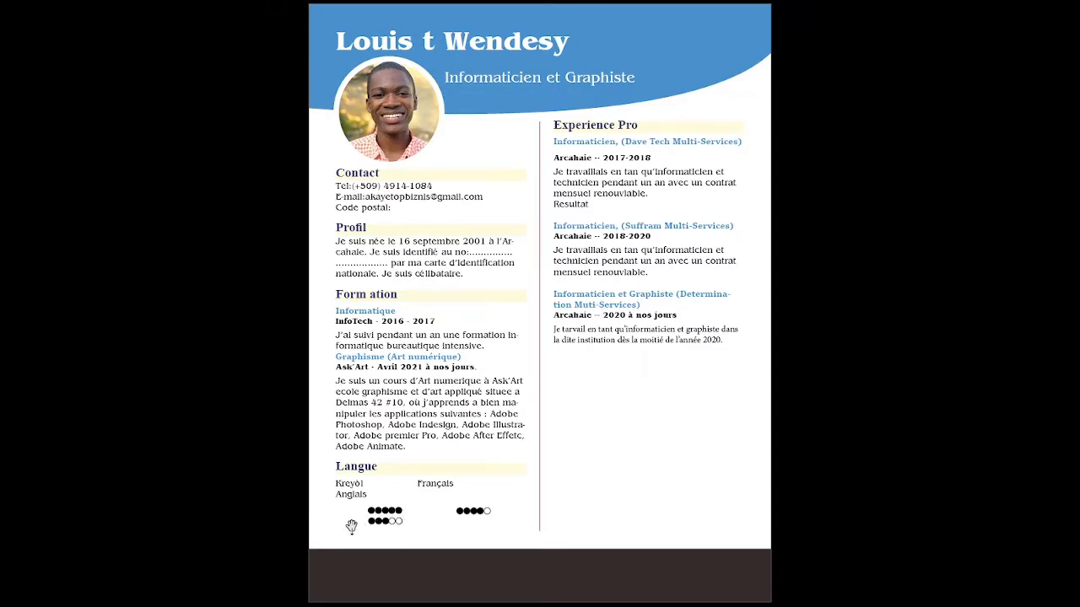
key("Escape")
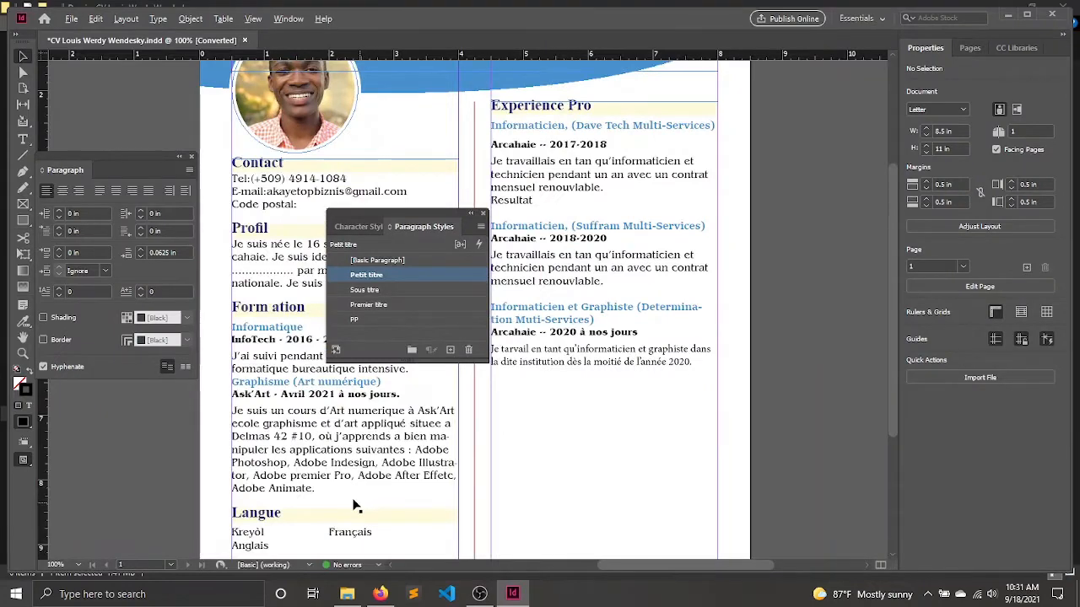
Shorten the text frame holding the Langue section to about 6.1 in high, so it ends just below the "Anglais" line.
scroll(355, 505, "up", 5)
scroll(549, 399, "down", 5)
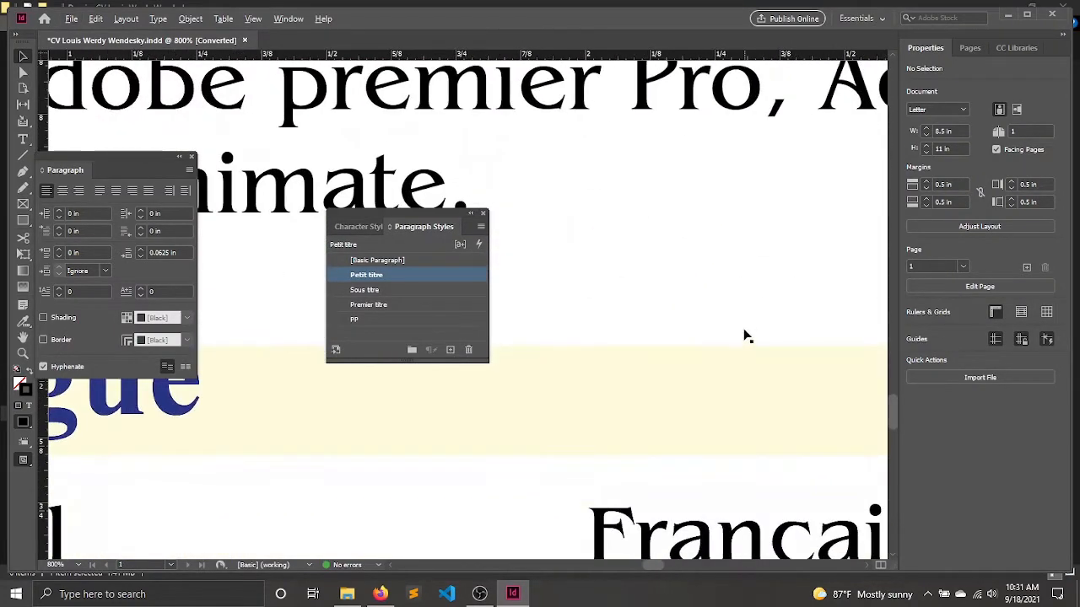
scroll(742, 334, "down", 6)
left_click_drag(757, 437, 749, 413)
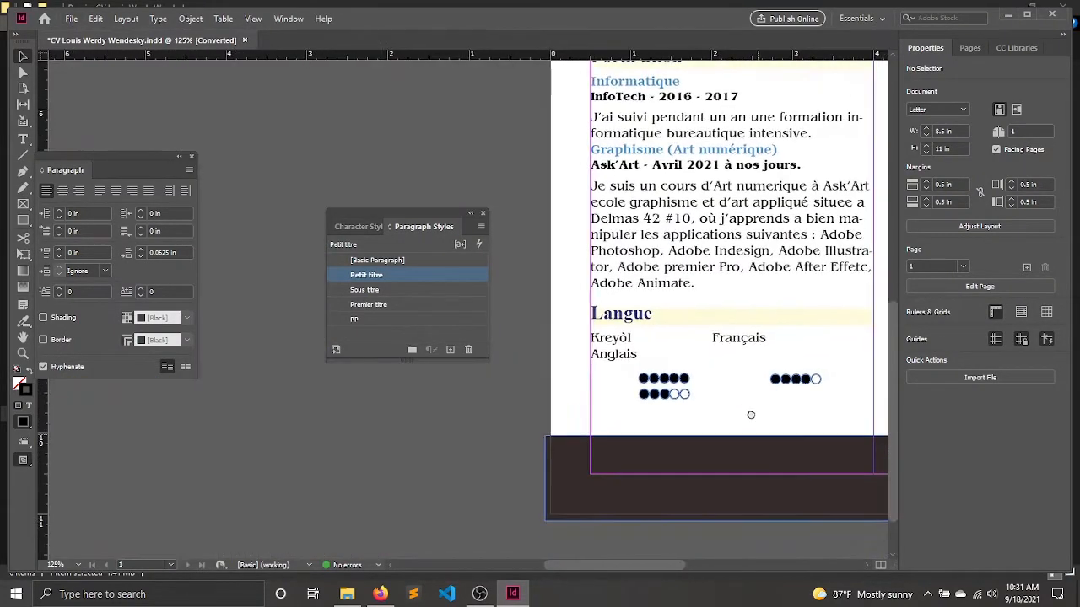
left_click(643, 378)
left_click(673, 378)
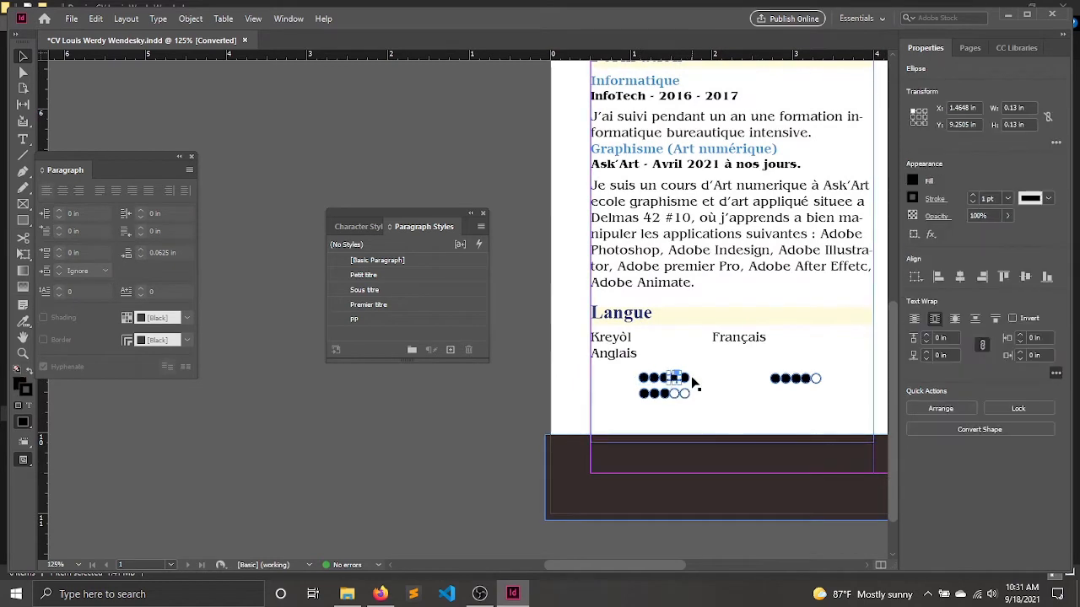
left_click_drag(732, 442, 735, 376)
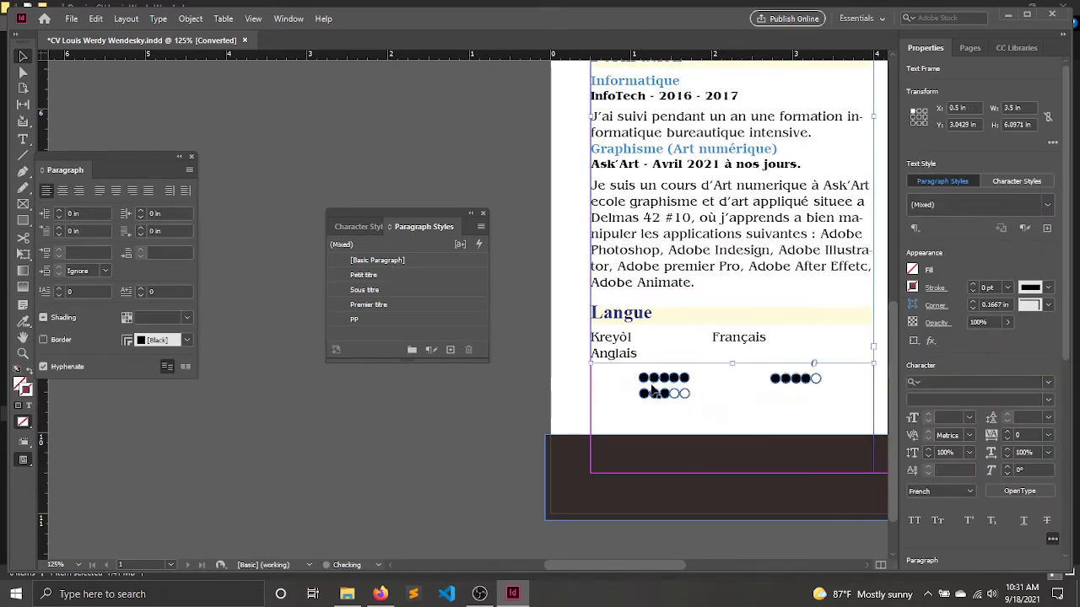
Move all the language rating circles together leftward to X 0.579 in and preview the page in presentation mode.
left_click(624, 377)
left_click_drag(631, 364, 830, 438)
key("Left")
key("Left")
key("Left")
key("Left")
key("Left")
key("Left")
key("Left")
key("Left")
key("Left")
key("Left")
key("Left")
key("Left")
key("Left")
key("Left")
key("Left")
key("Left")
key("Left")
key("Left")
key("Left")
key("Left")
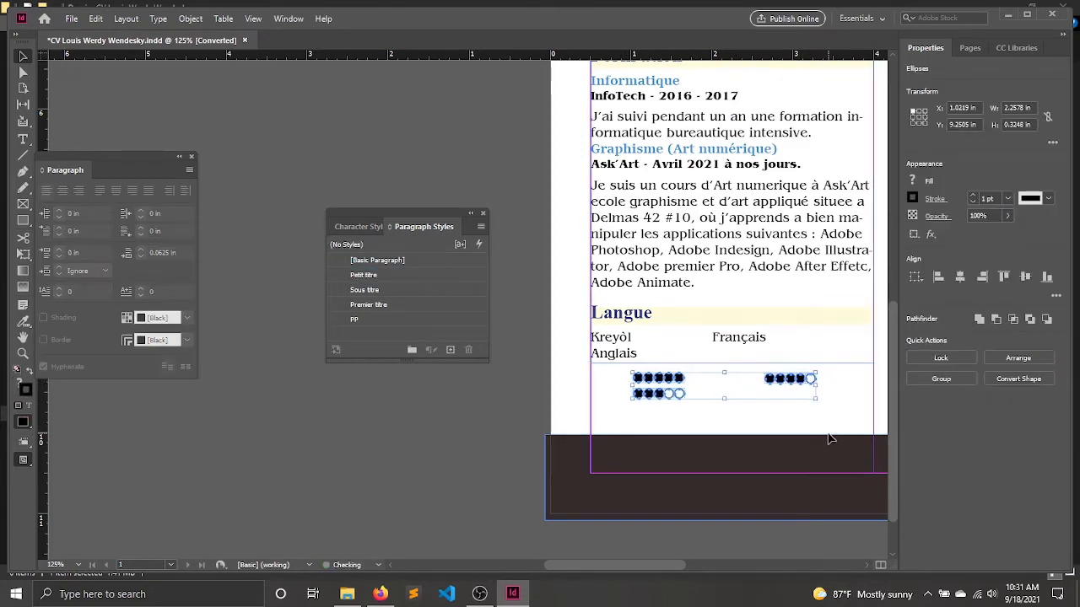
key("Left")
key("Left")
key("Left")
key("Left")
key("Left")
key("Left")
key("Left")
key("Left")
key("Left")
key("Left")
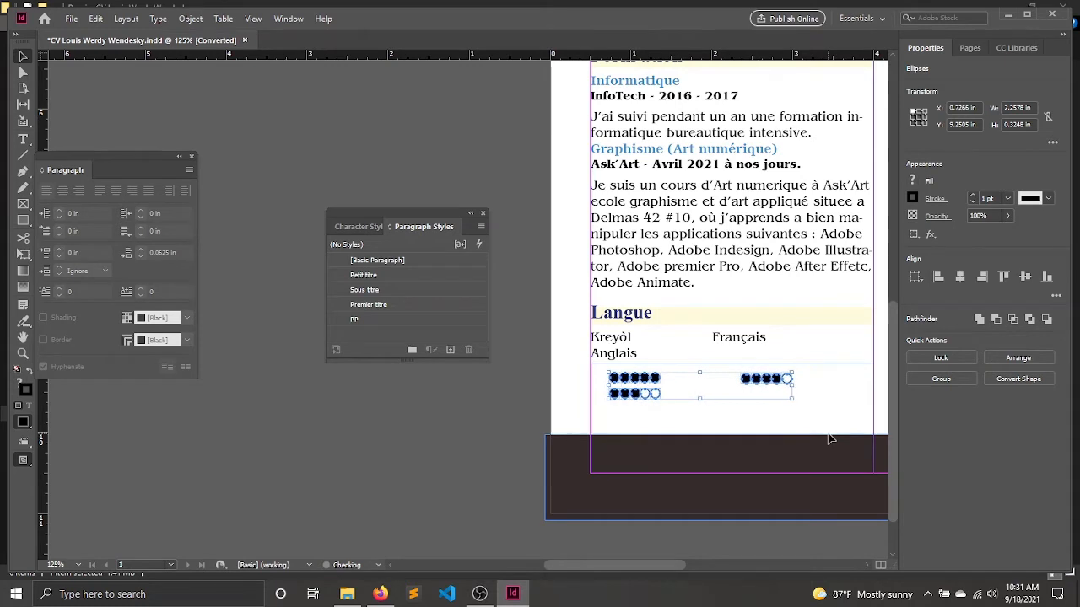
key("Left")
key("Left")
key("Left")
key("Left")
key("Left")
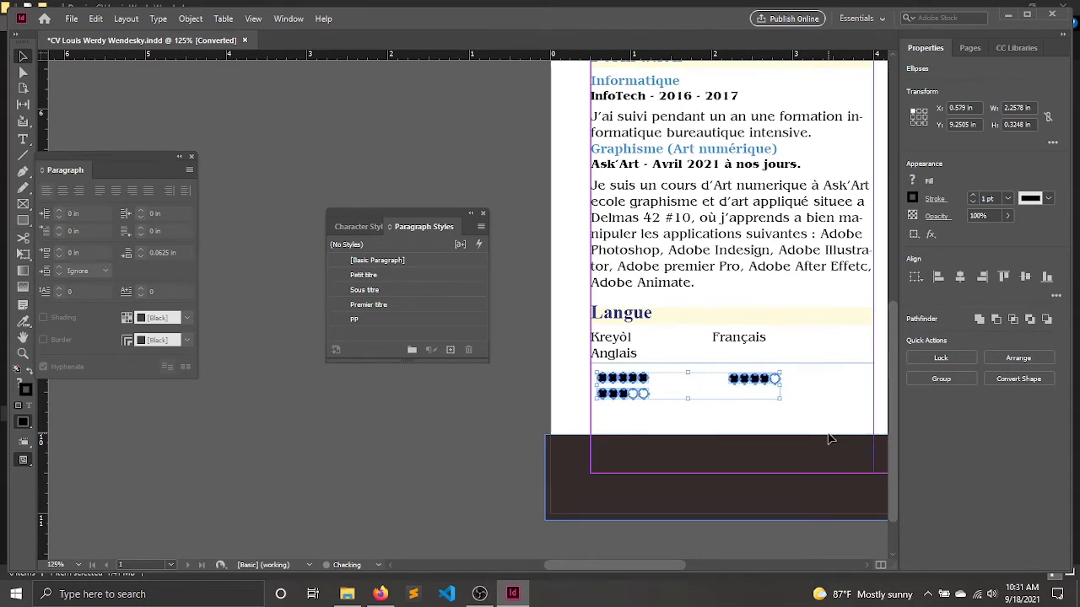
left_click(829, 438)
key("shift+w")
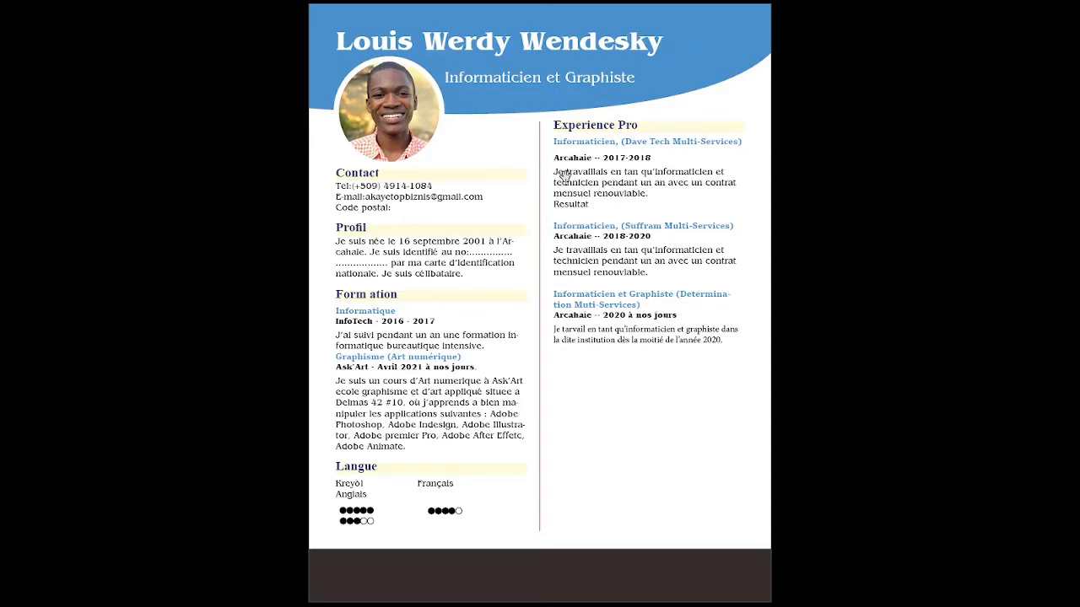
key("Escape")
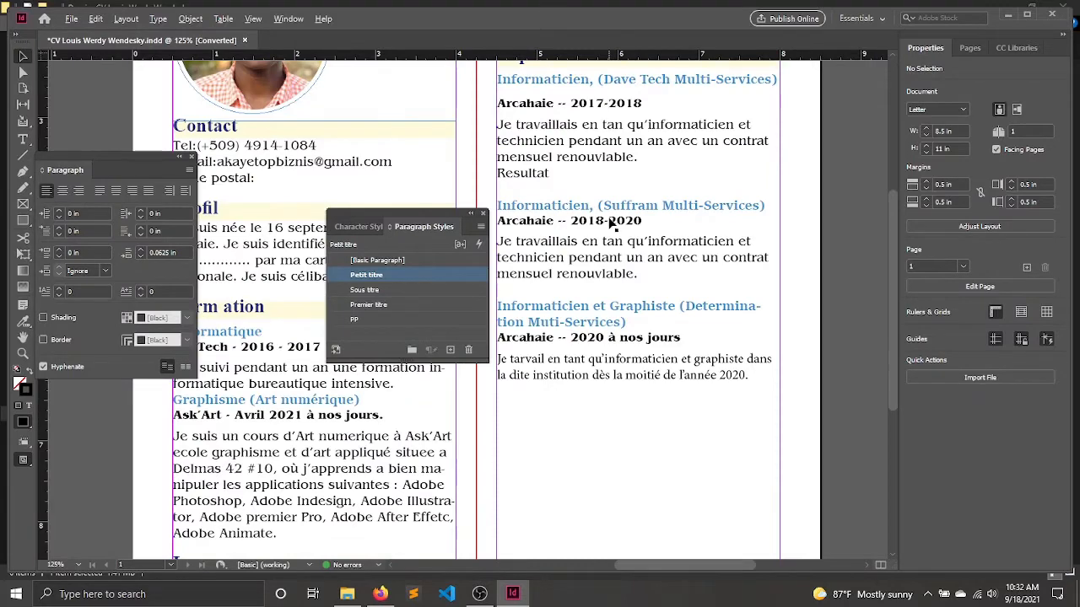
Lower the top edge of the Experience Pro text frame so its heading lines up with the Contact heading.
key("ctrl+minus")
key("ctrl+minus")
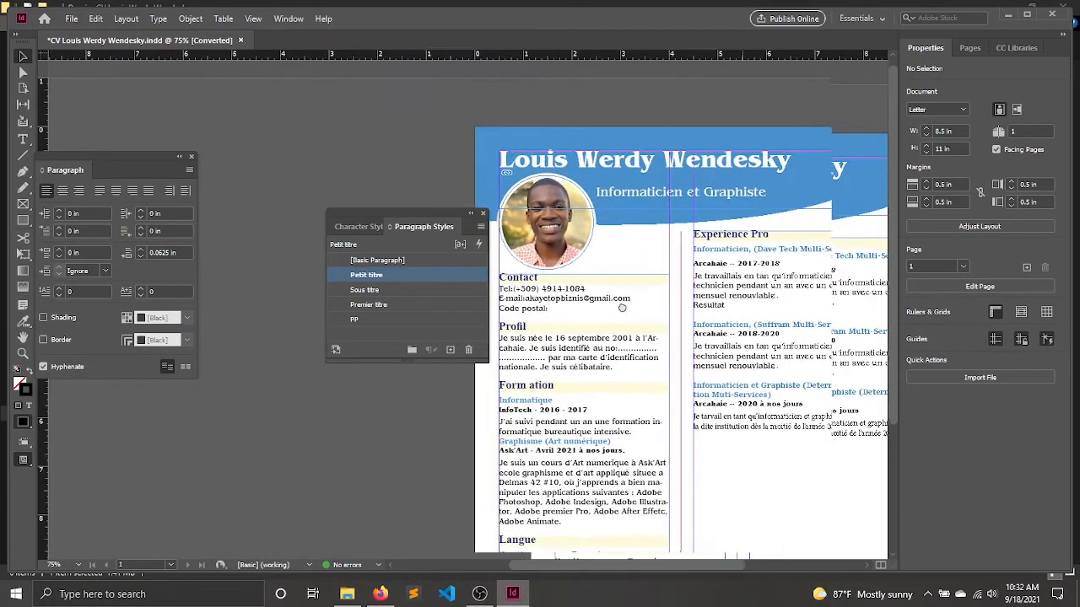
left_click(777, 236)
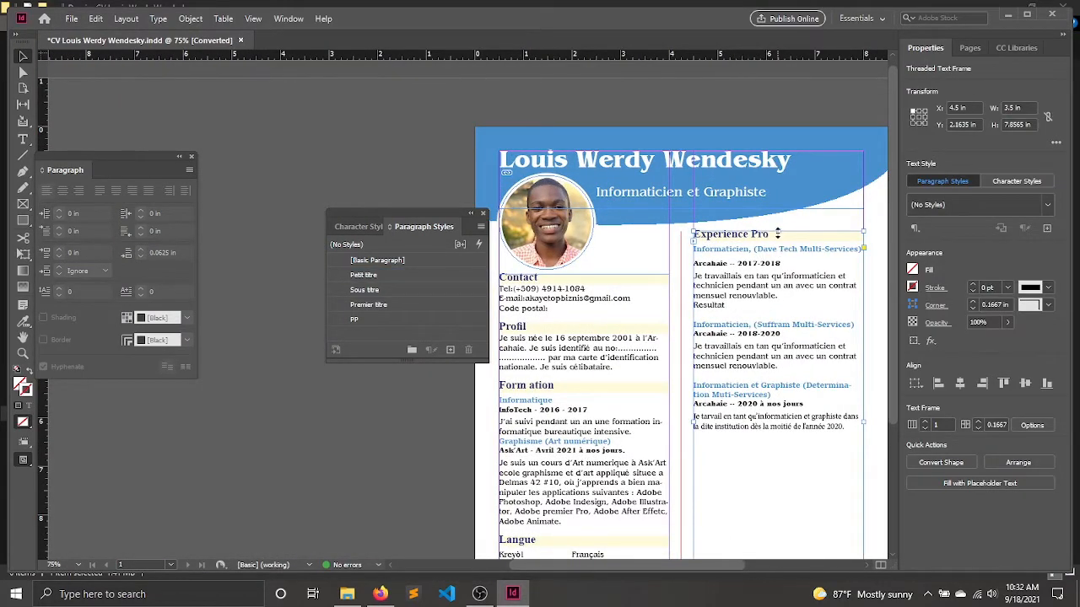
left_click_drag(775, 249, 778, 291)
left_click(356, 131)
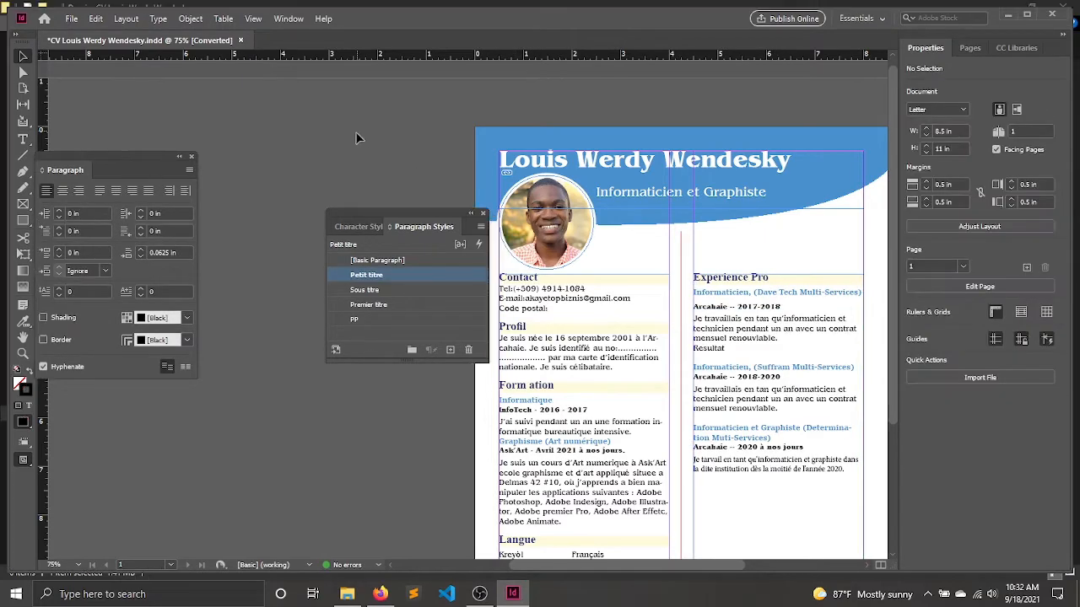
Check the alignment of both CV columns and the language ratings, up close and in presentation mode.
key("shift+w")
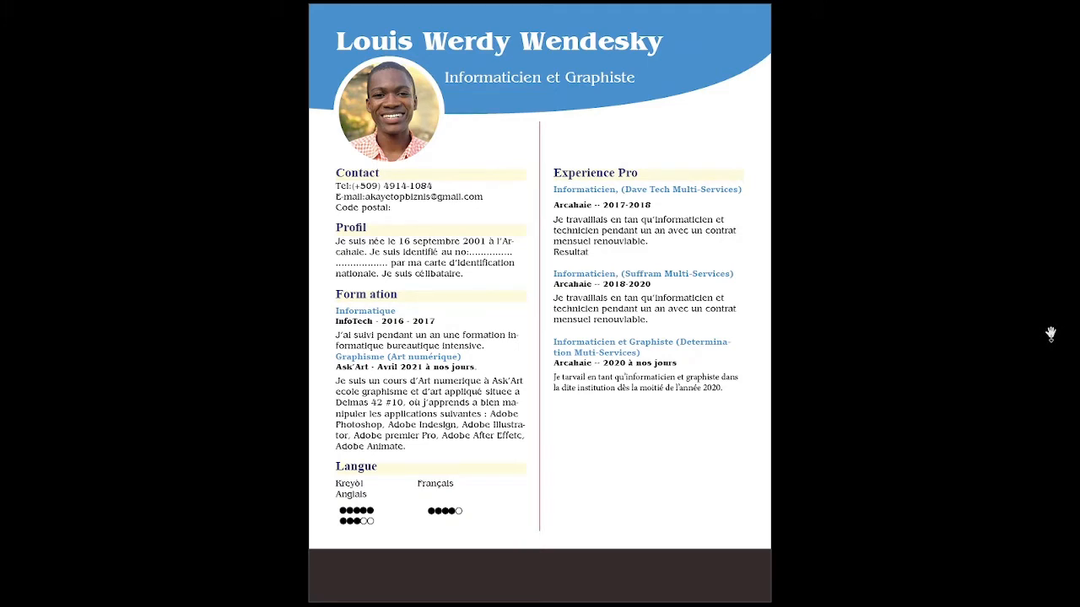
key("Escape")
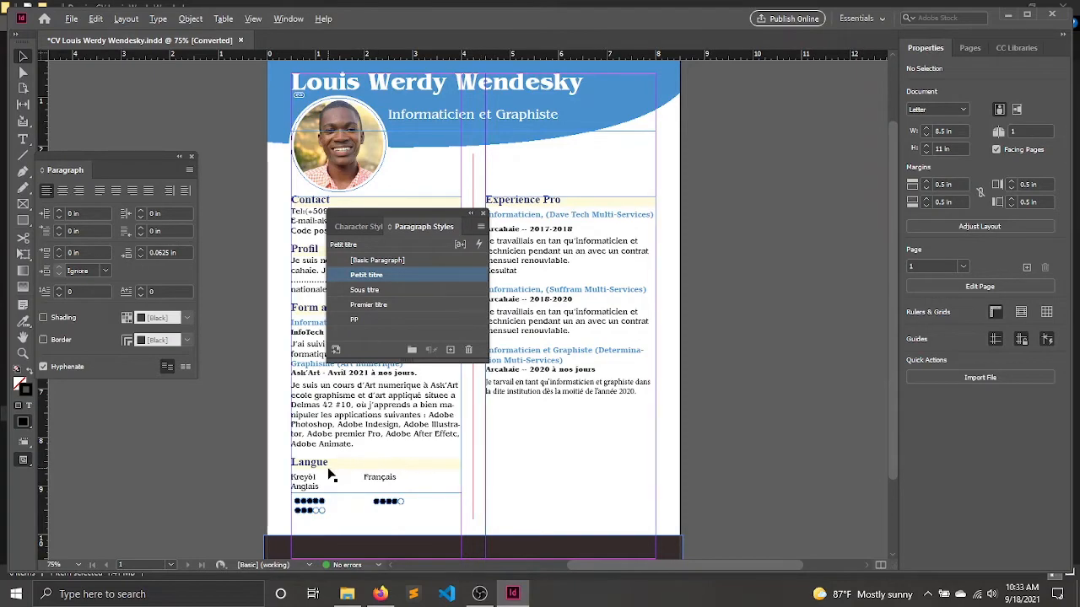
scroll(331, 475, "up", 5)
scroll(362, 473, "down", 3)
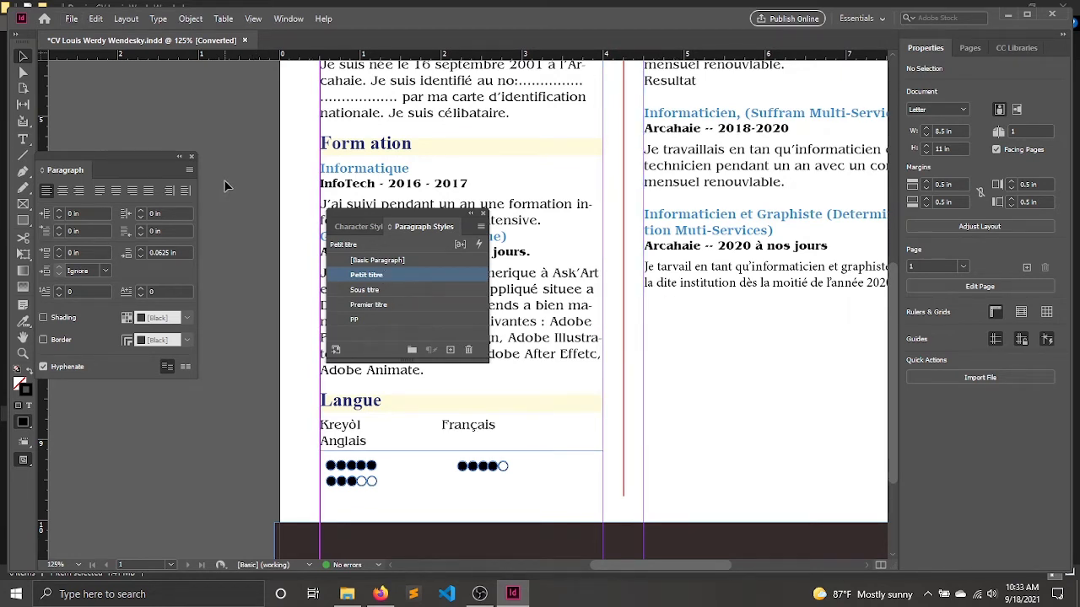
key("shift+w")
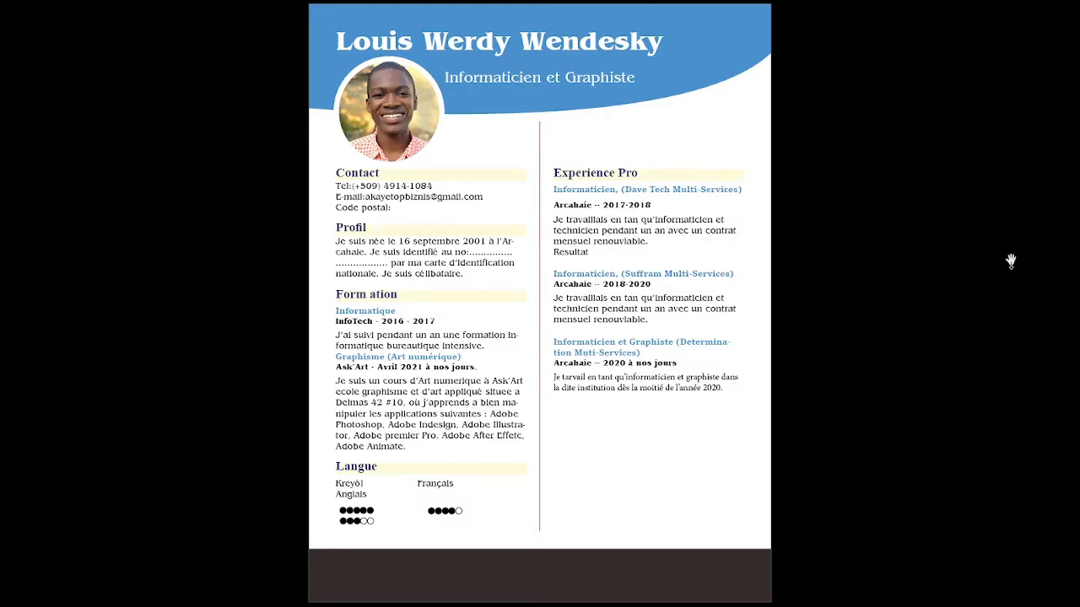
key("Escape")
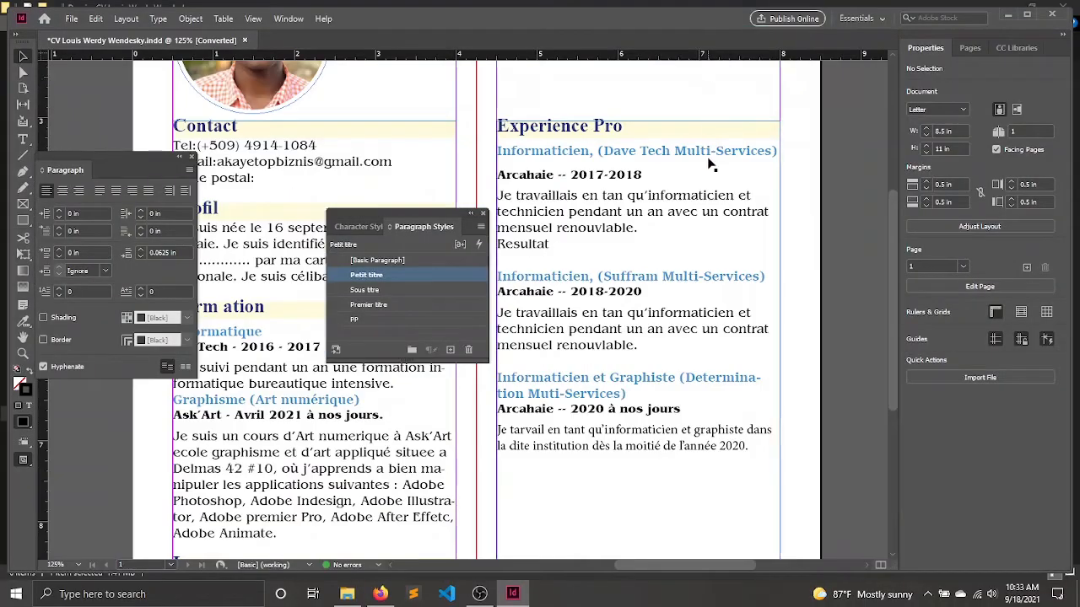
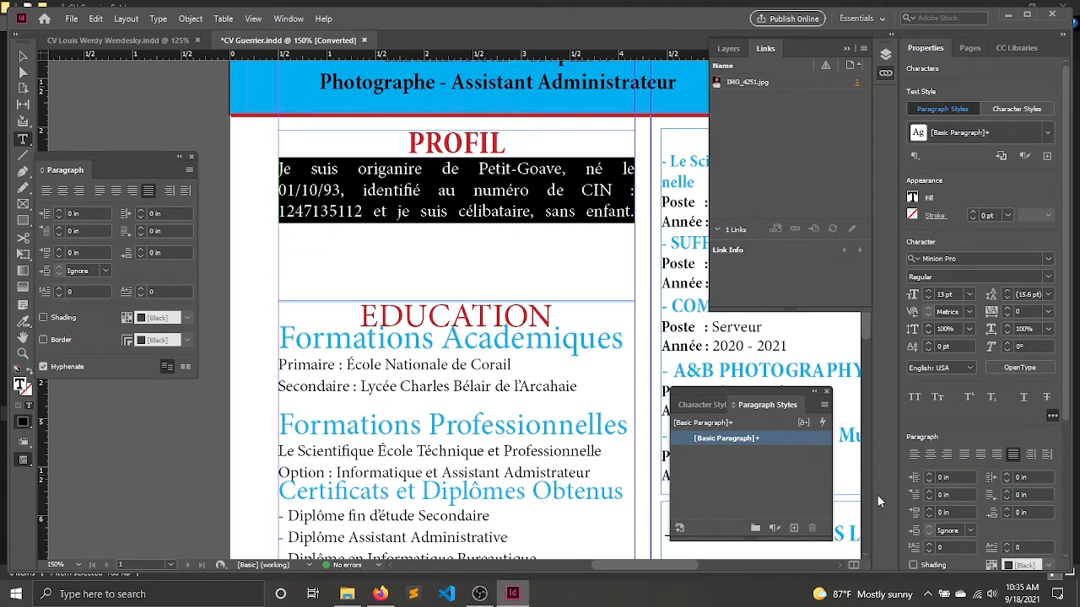
Change the Profil body paragraph's font to Cooper Lt BT Light Italic.
left_click(1049, 278)
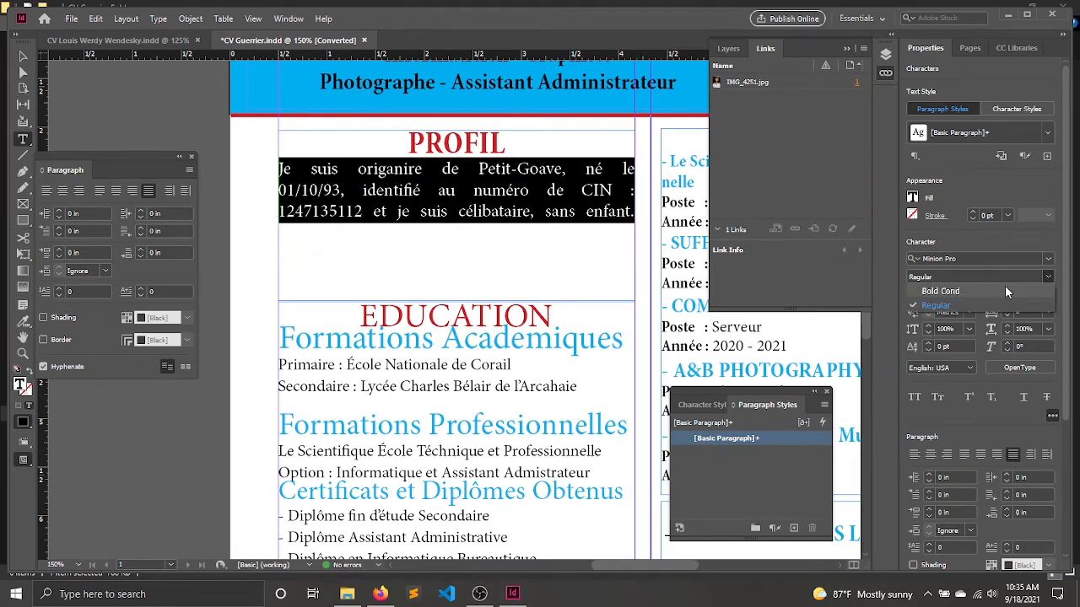
left_click(996, 259)
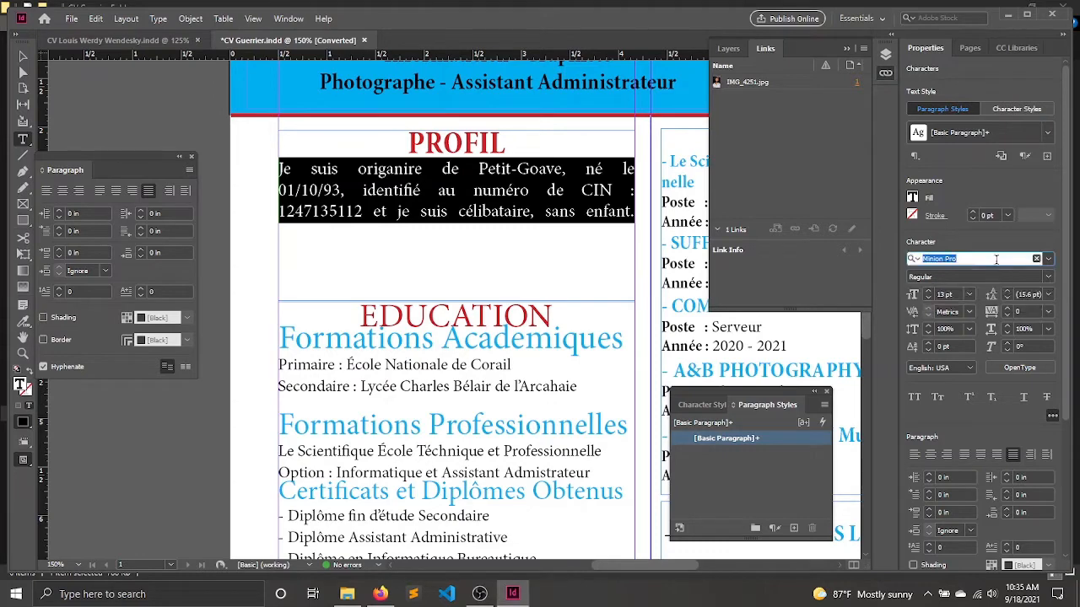
type("cooper")
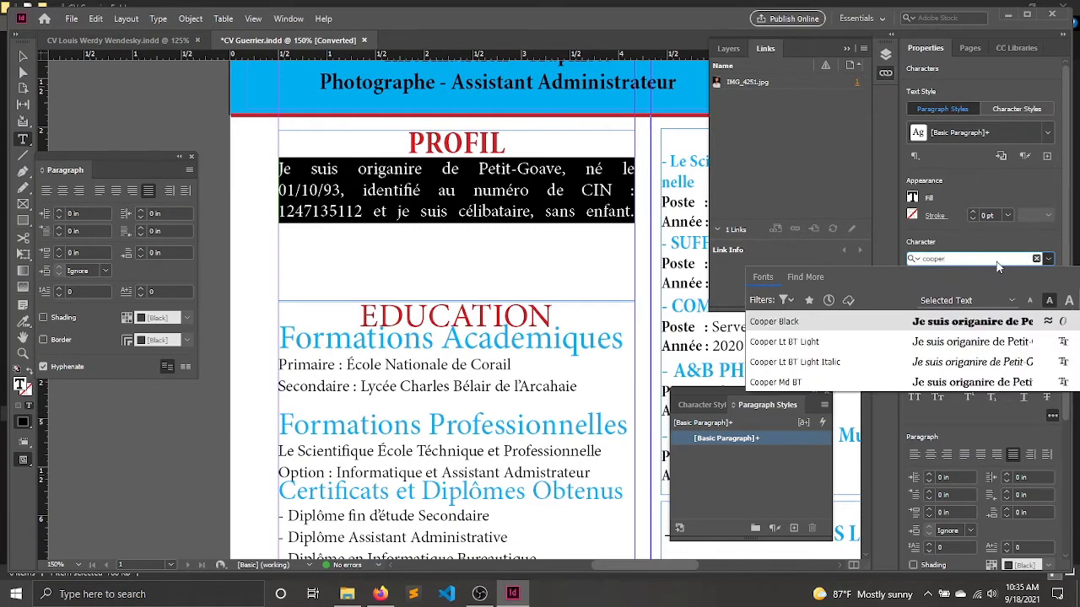
left_click(861, 367)
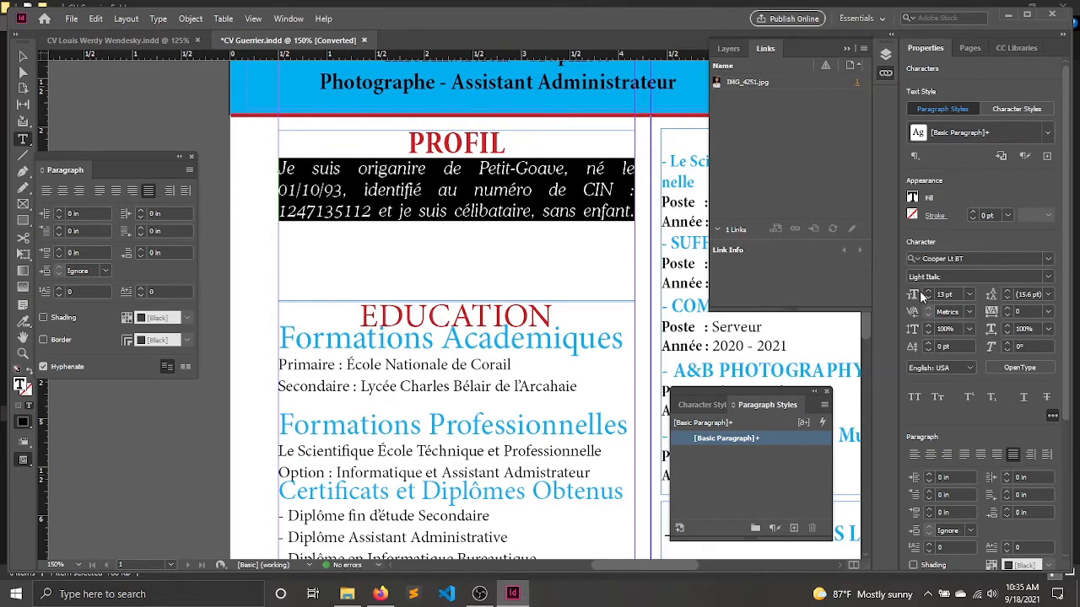
left_click(460, 191)
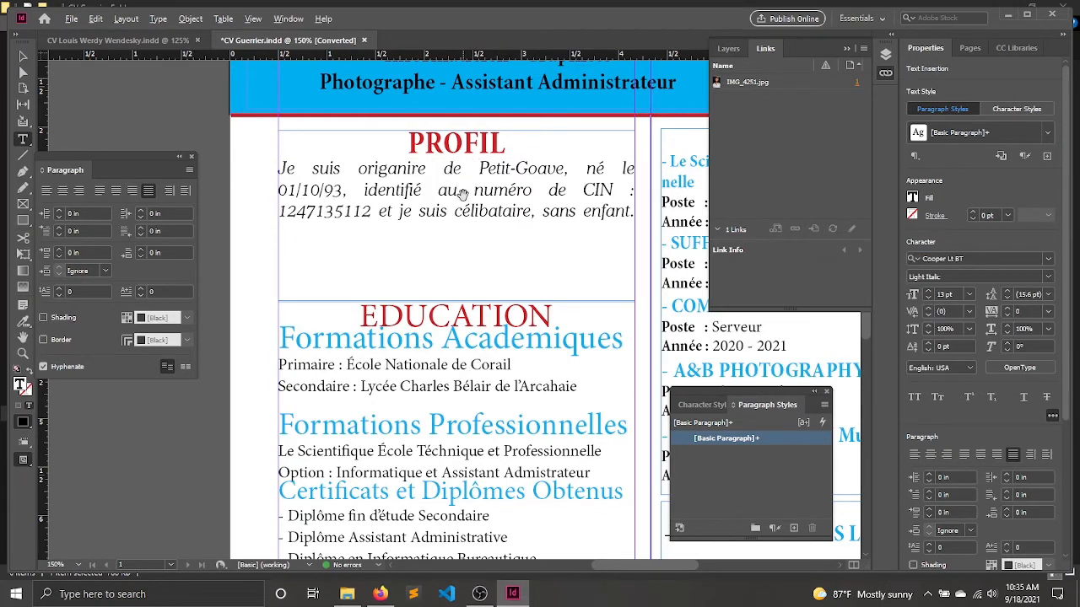
Select the Profil body paragraph and open its Justification settings, keeping the text in view.
scroll(462, 194, "up", 2)
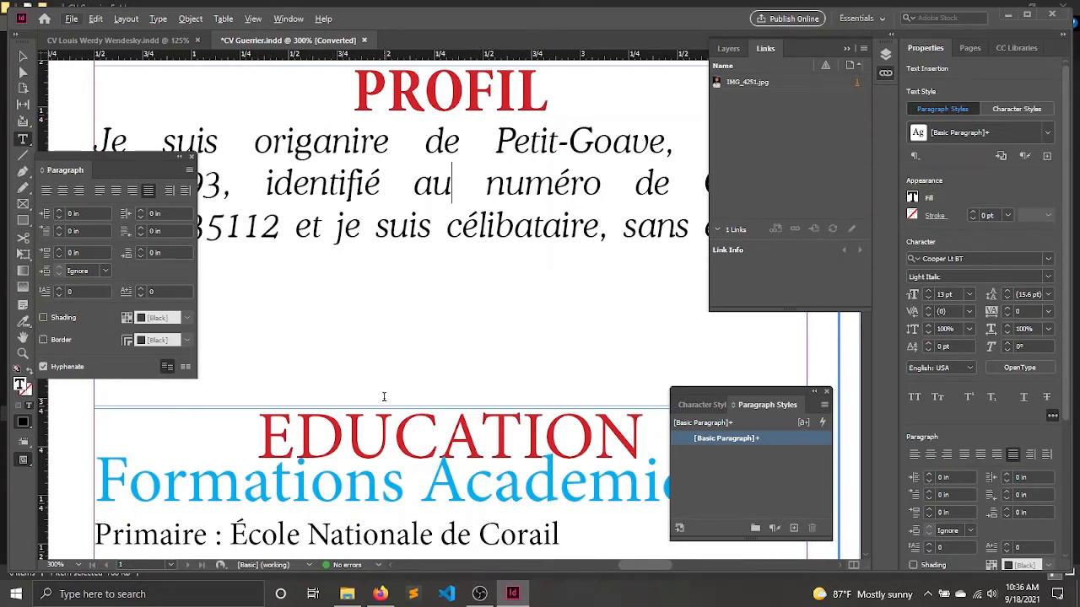
left_click_drag(626, 565, 612, 567)
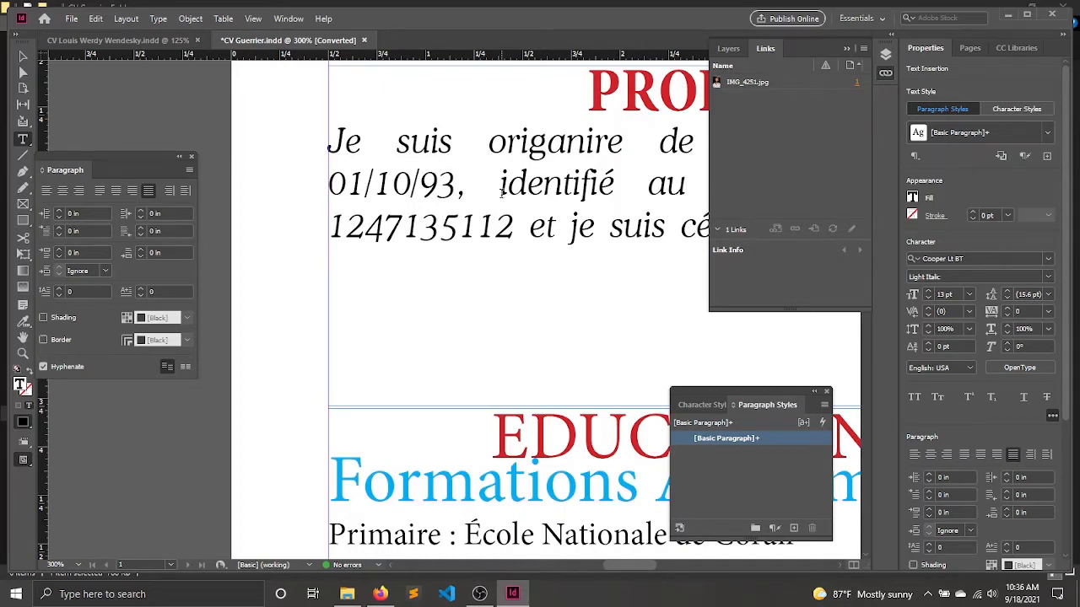
scroll(501, 192, "down", 5)
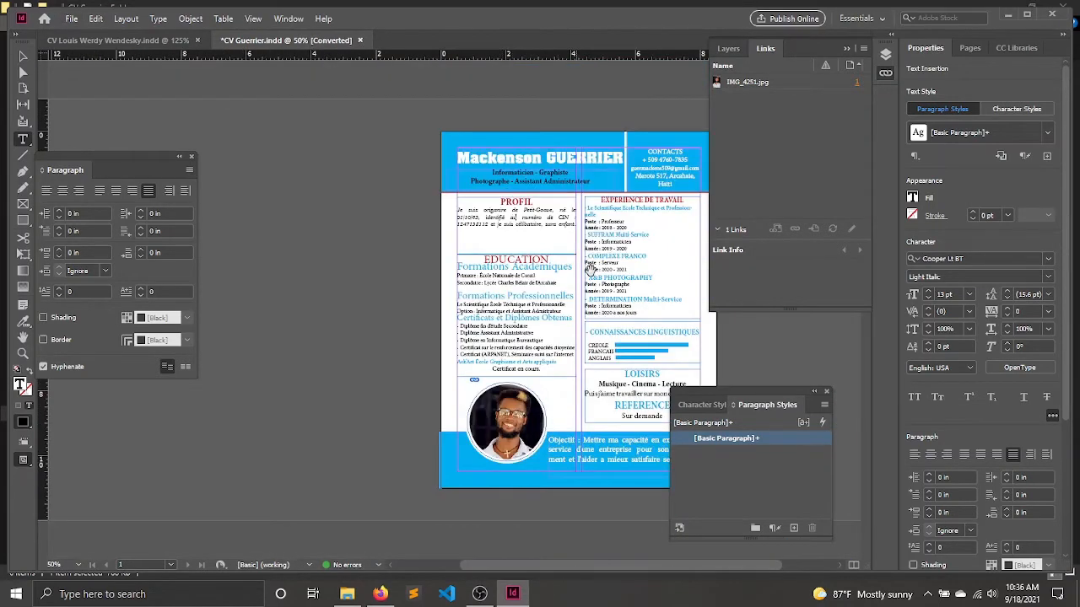
scroll(542, 192, "up", 2)
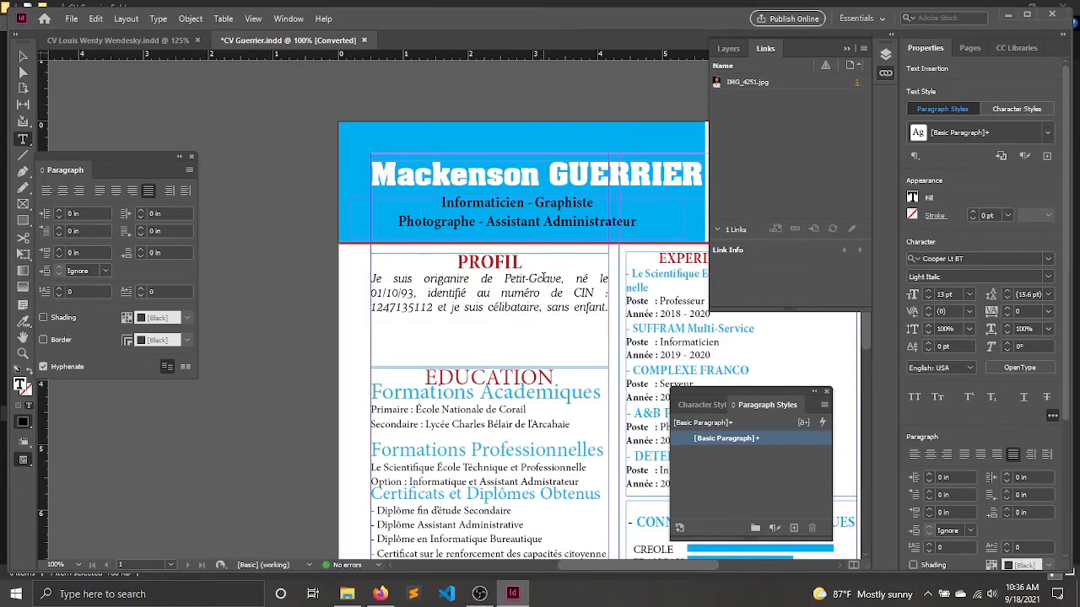
key("ctrl+a")
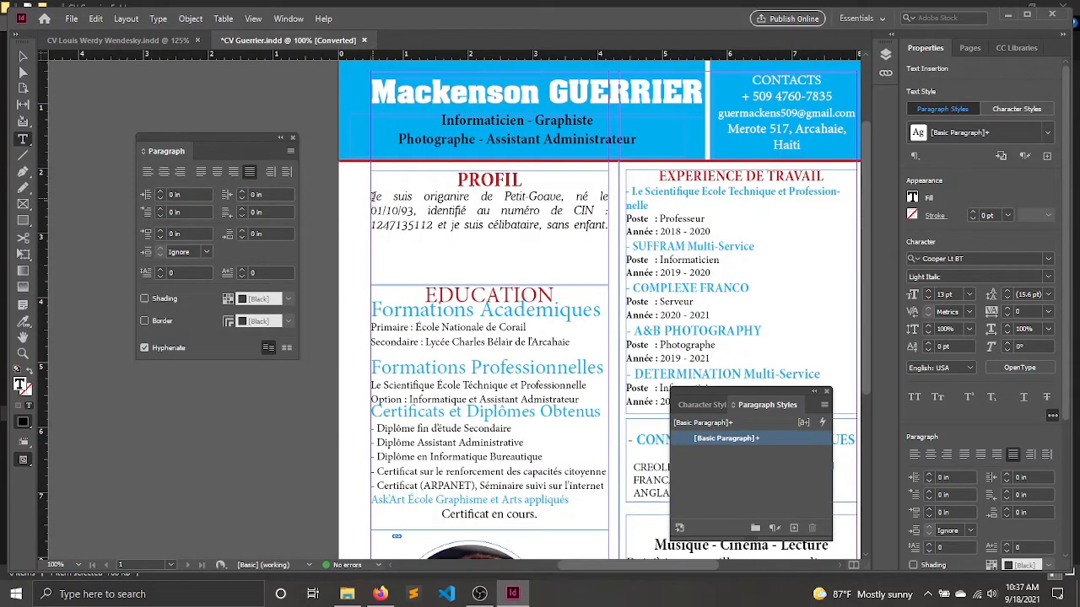
left_click_drag(372, 196, 618, 215)
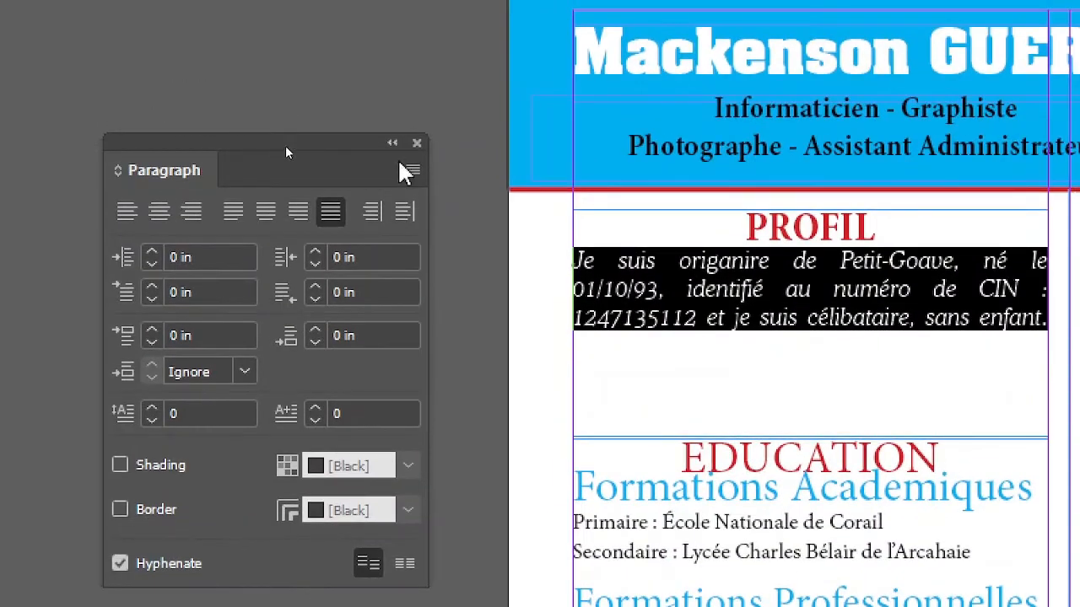
left_click(412, 170)
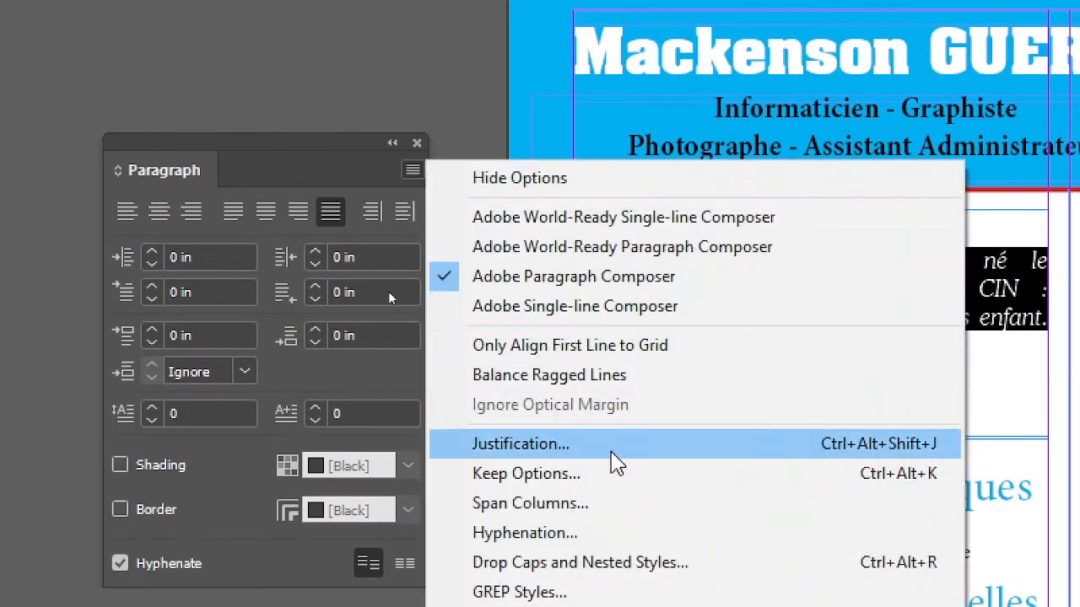
left_click(632, 461)
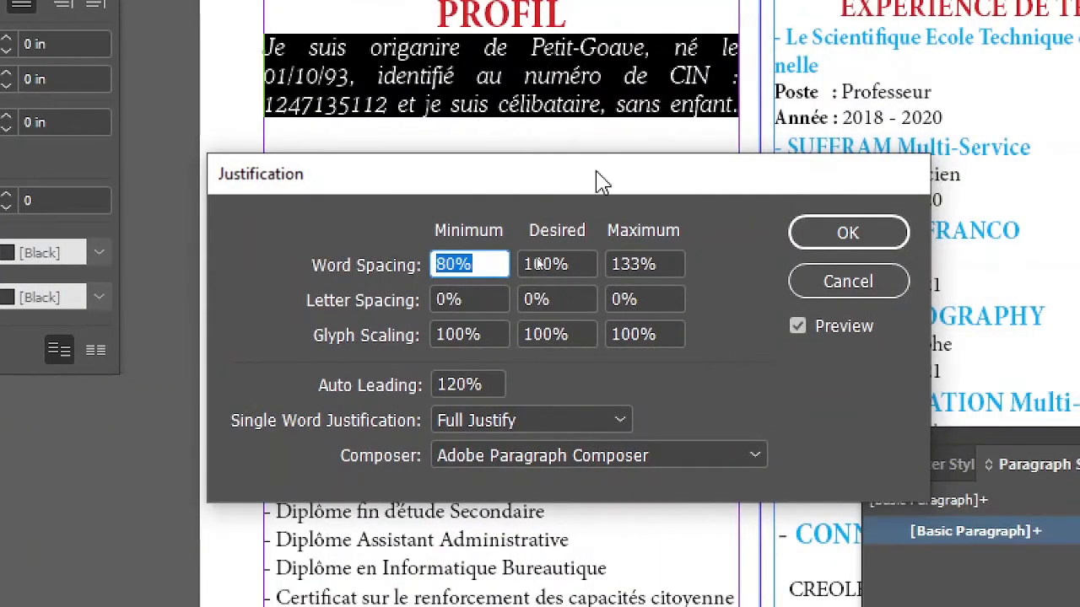
left_click_drag(906, 336, 924, 320)
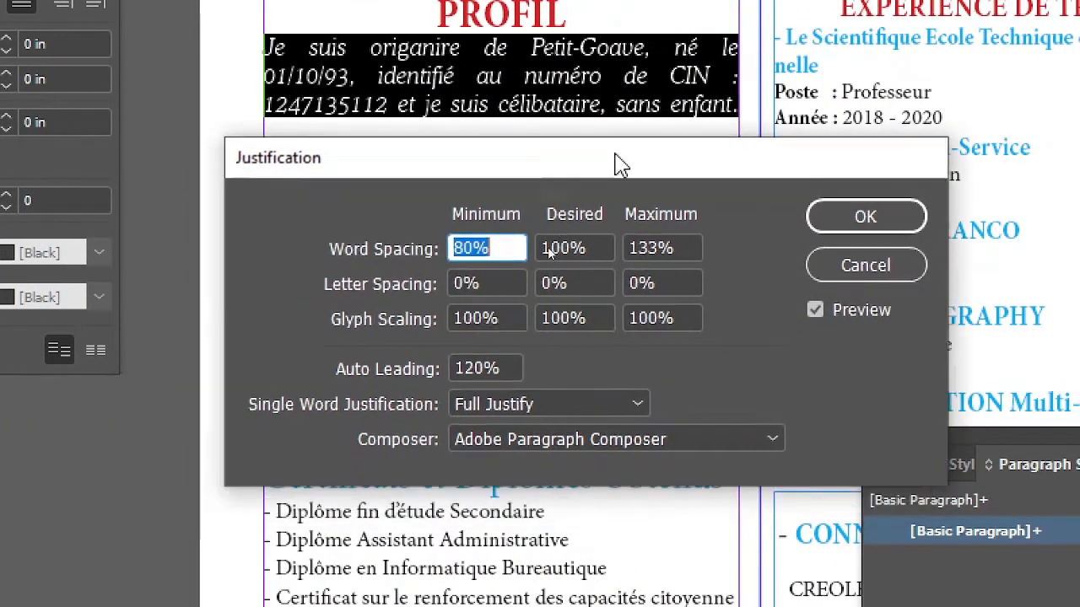
left_click_drag(620, 164, 637, 153)
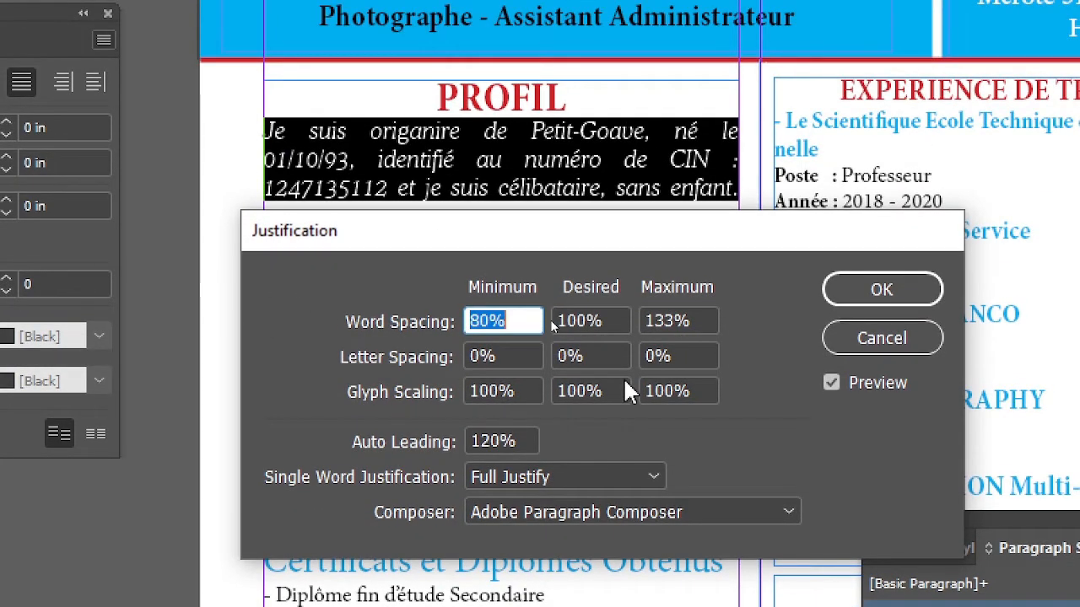
Set the paragraph's justification to word spacing 100%, 120%, 200% and letter spacing -20%, -16%, 50% (minimum, desired, maximum).
left_click(492, 386)
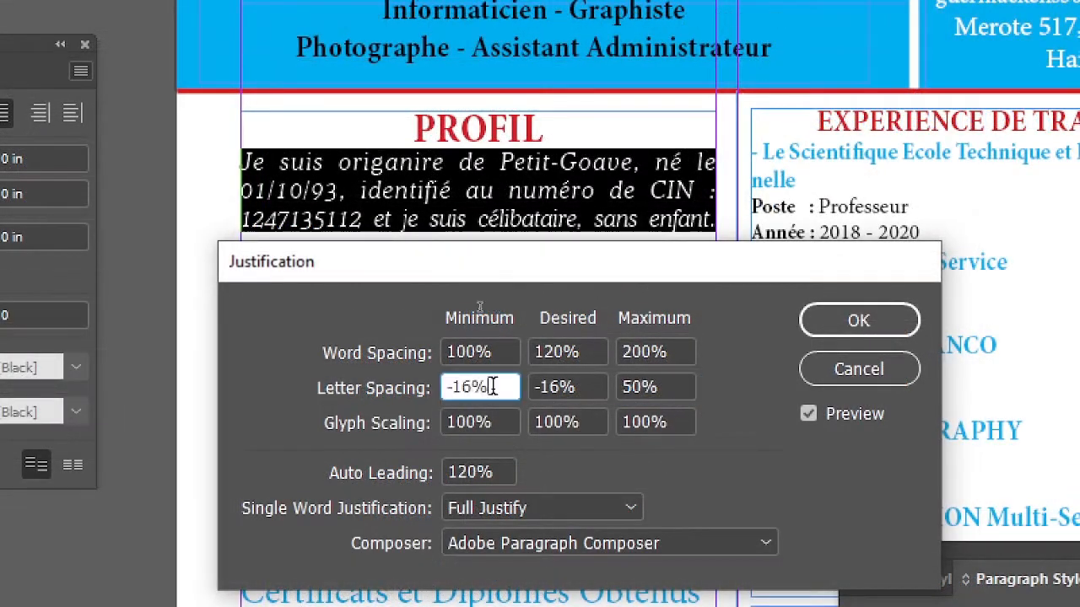
left_click_drag(492, 387, 356, 385)
type("-20")
key("Tab")
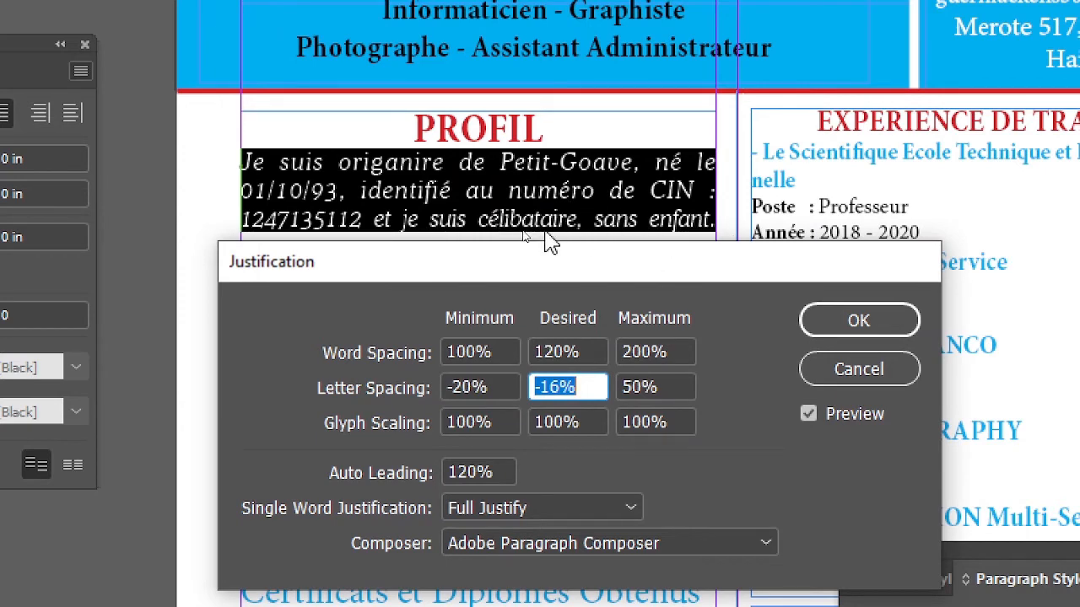
left_click(843, 322)
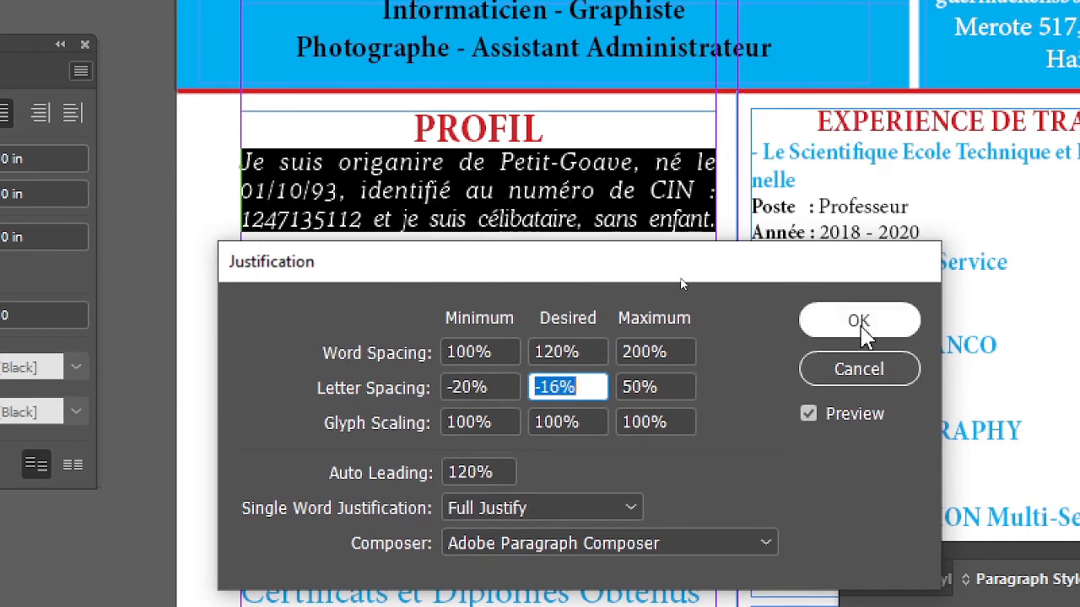
left_click(509, 190)
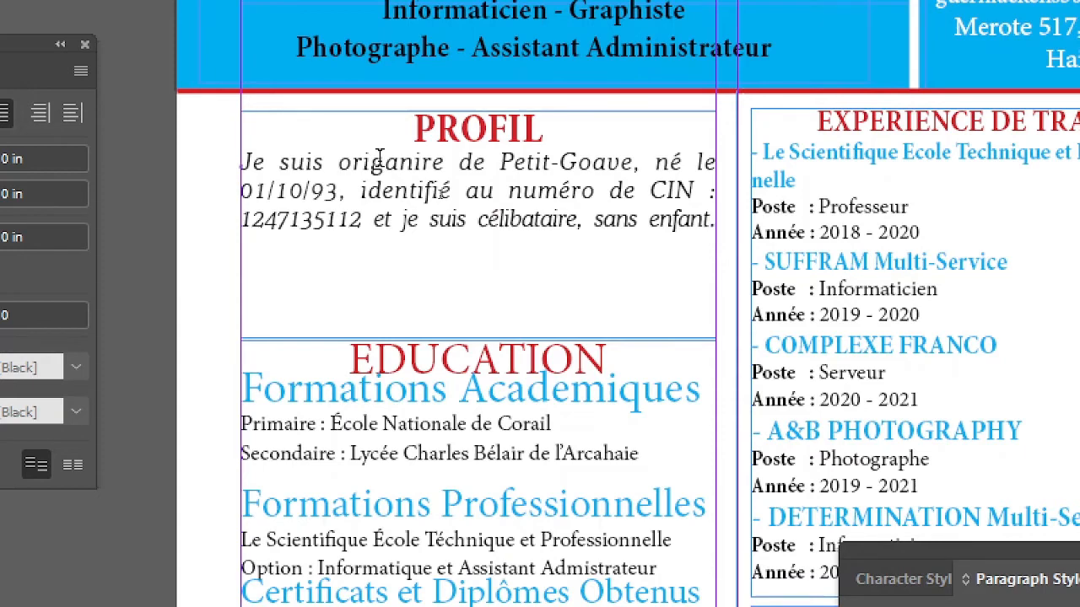
Try left-aligning the whole Profil text, heading included, and restore its previous alignment.
key("BackSpace")
type(".")
key("ctrl+a")
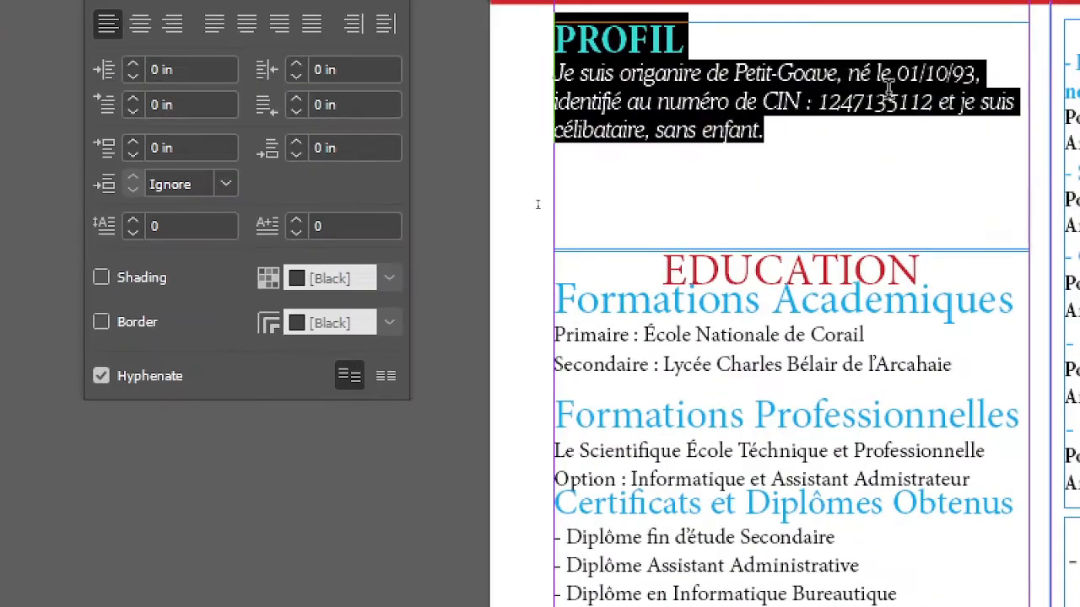
left_click(835, 48)
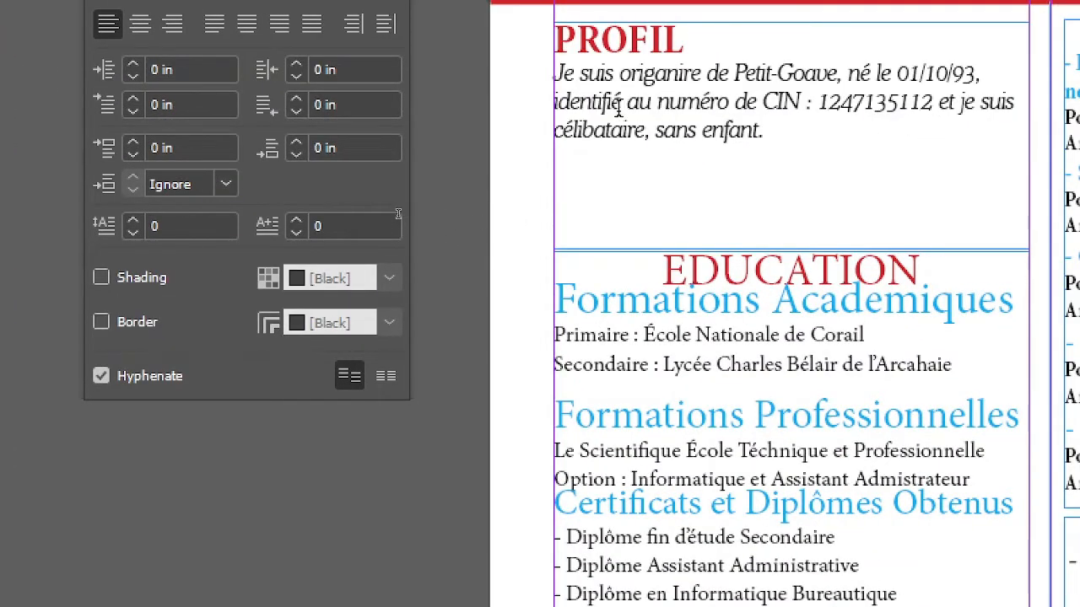
left_click(550, 99)
key("BackSpace")
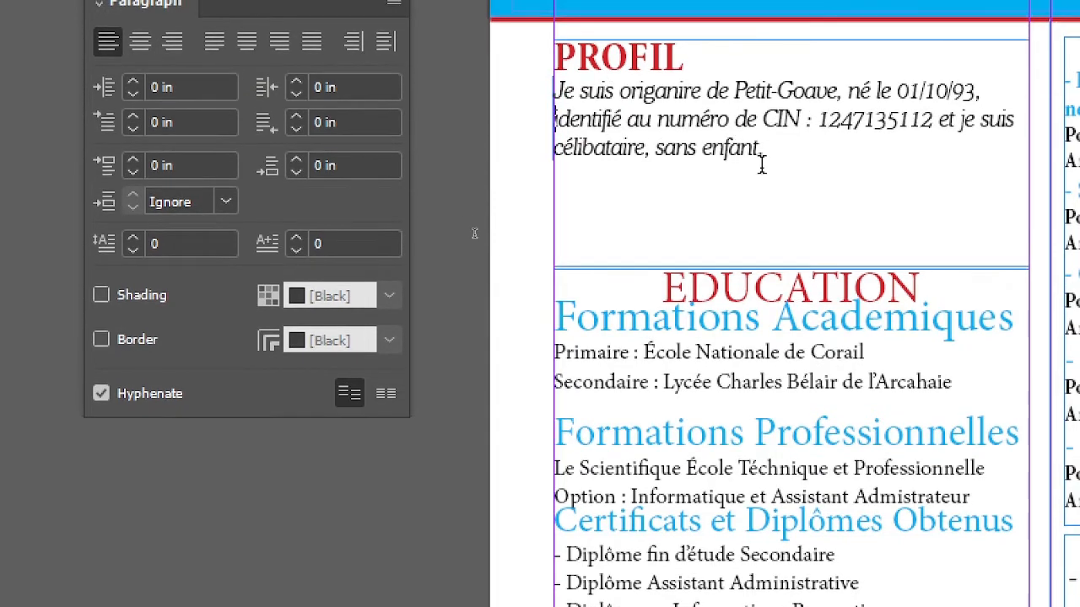
key("BackSpace")
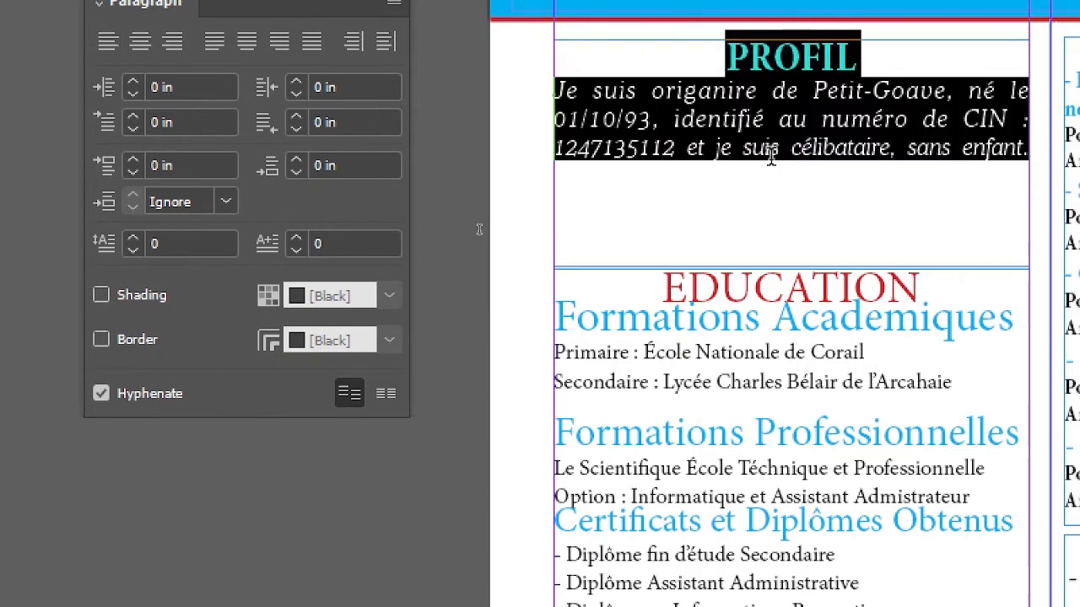
left_click(778, 148)
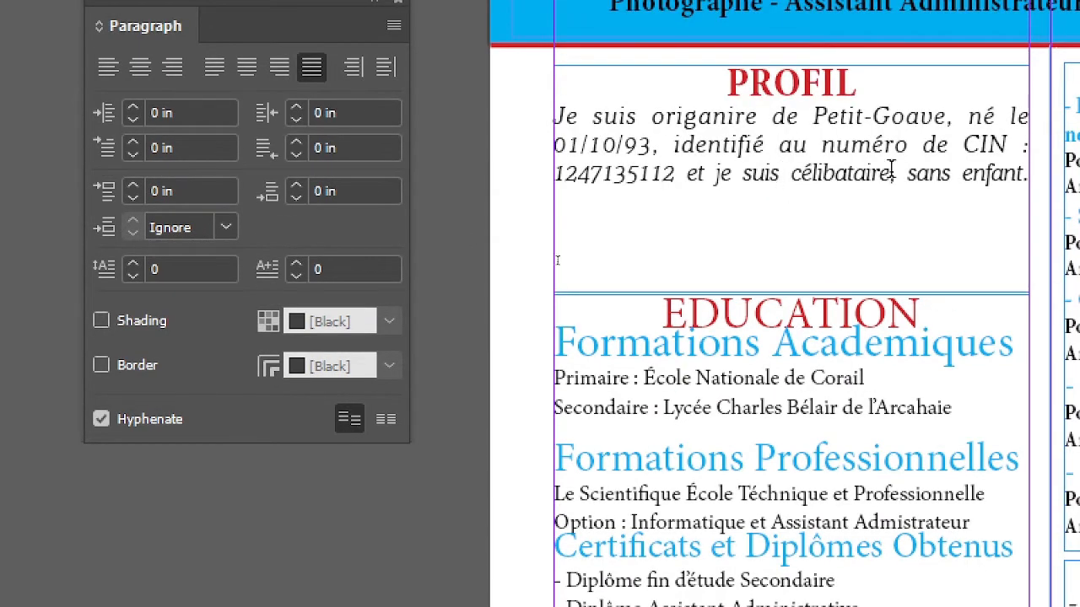
Add 0.0625 in of space after the PROFIL heading and shorten its text frame to end just below the paragraph.
left_click(821, 81)
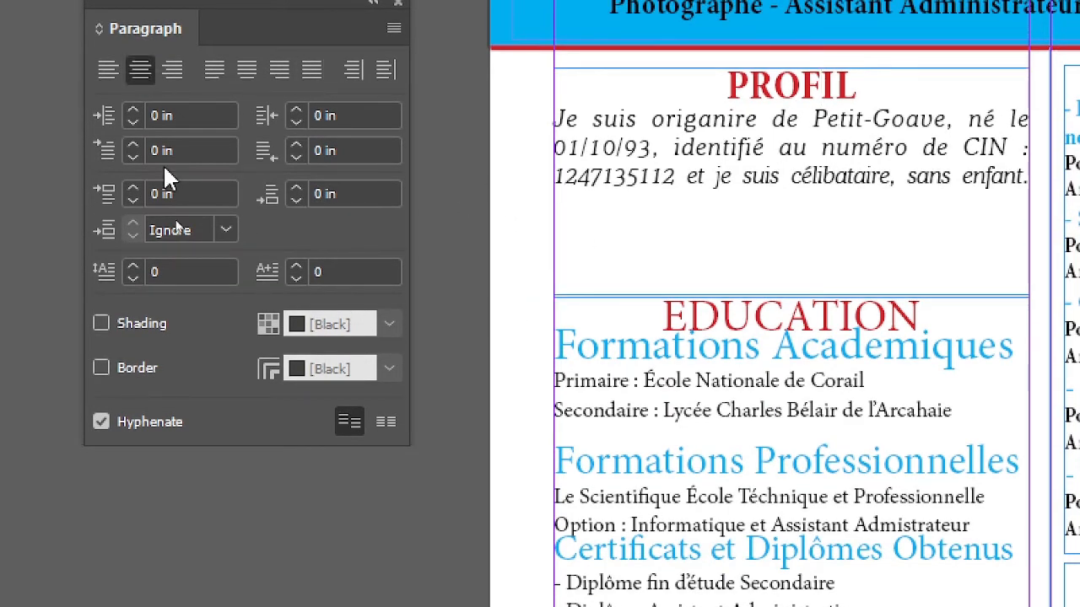
left_click(296, 189)
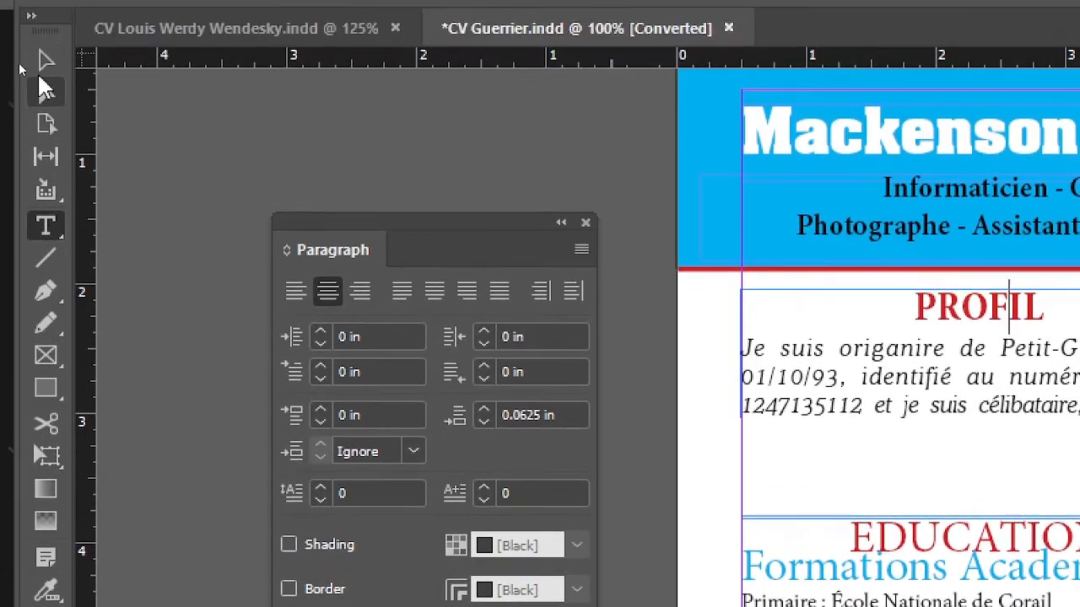
left_click(45, 64)
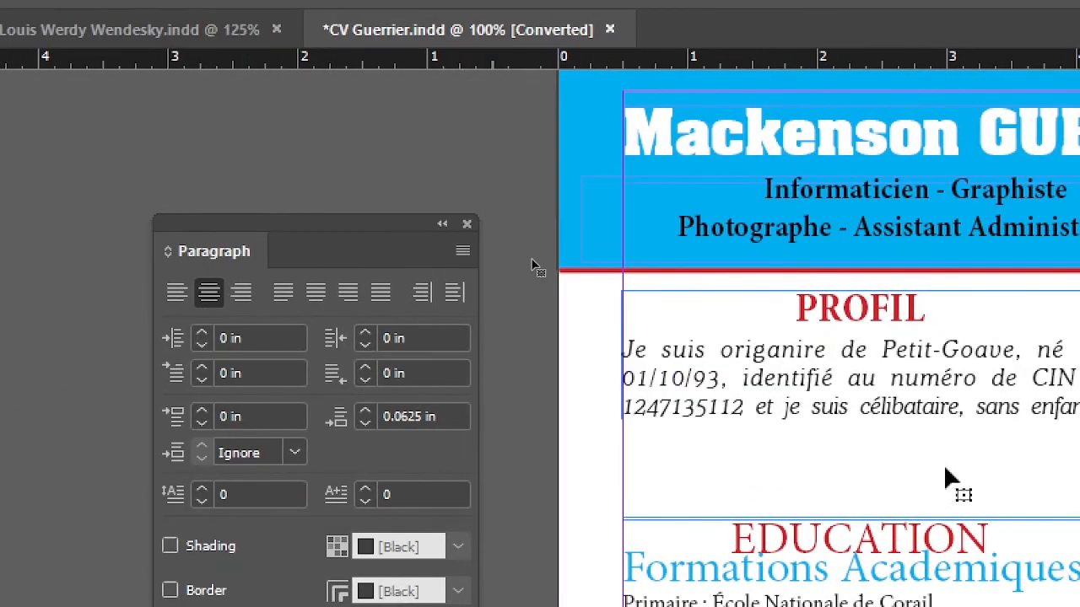
left_click(950, 516)
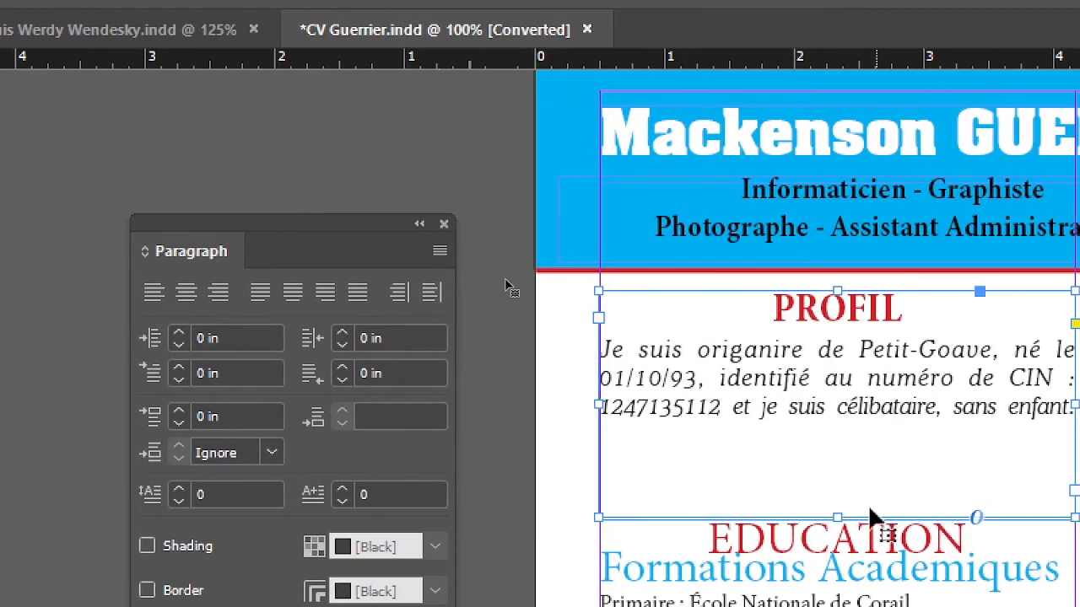
left_click_drag(838, 514, 842, 472)
Raise the top edge of the Education text frame to sit just below the Profil frame.
left_click(849, 535)
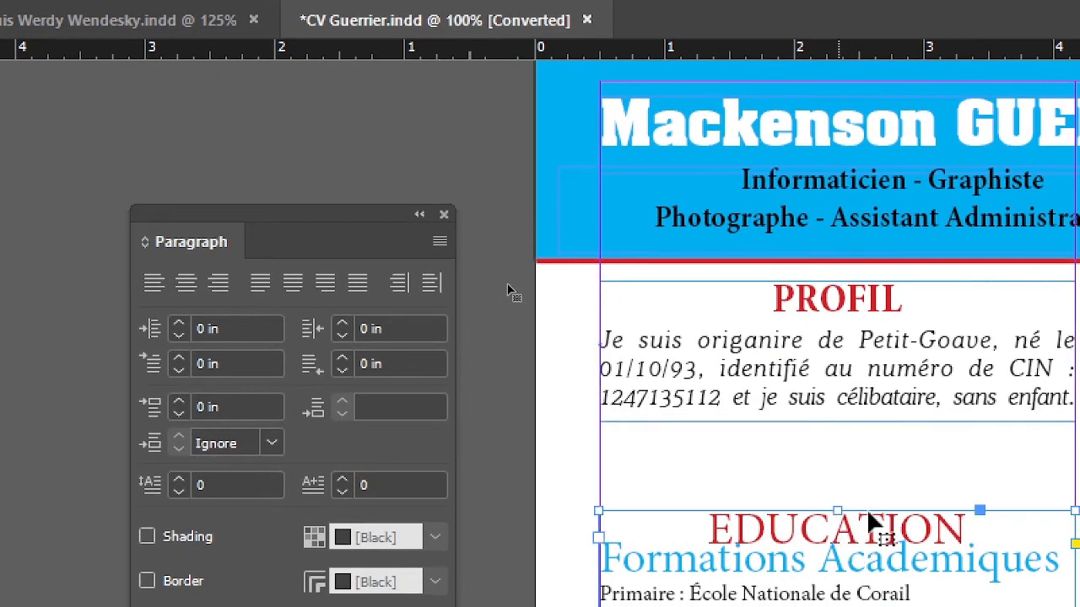
left_click_drag(843, 509, 840, 444)
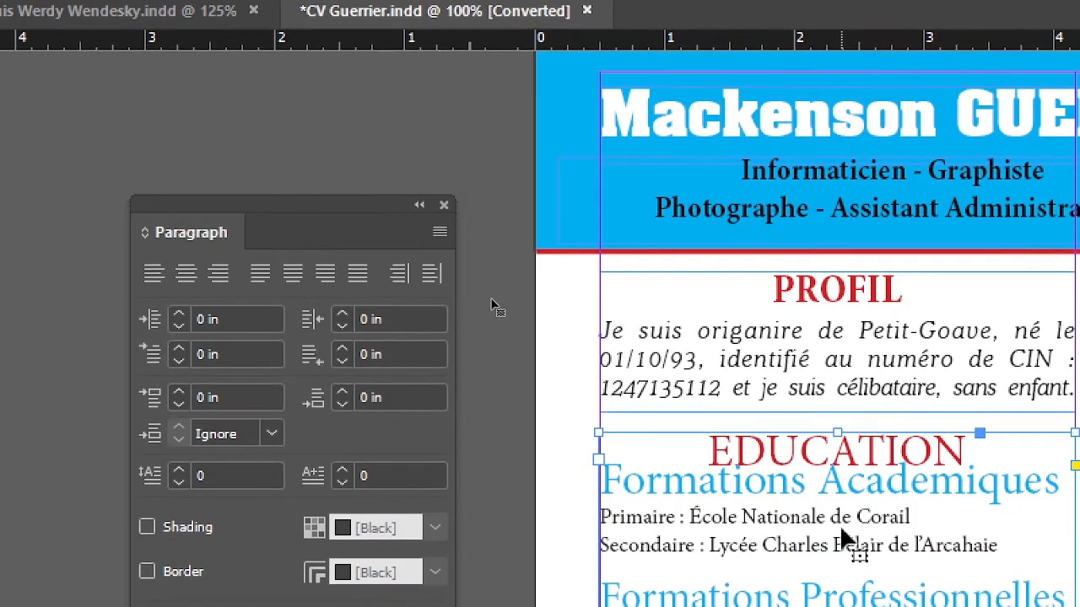
scroll(843, 538, "down", 5)
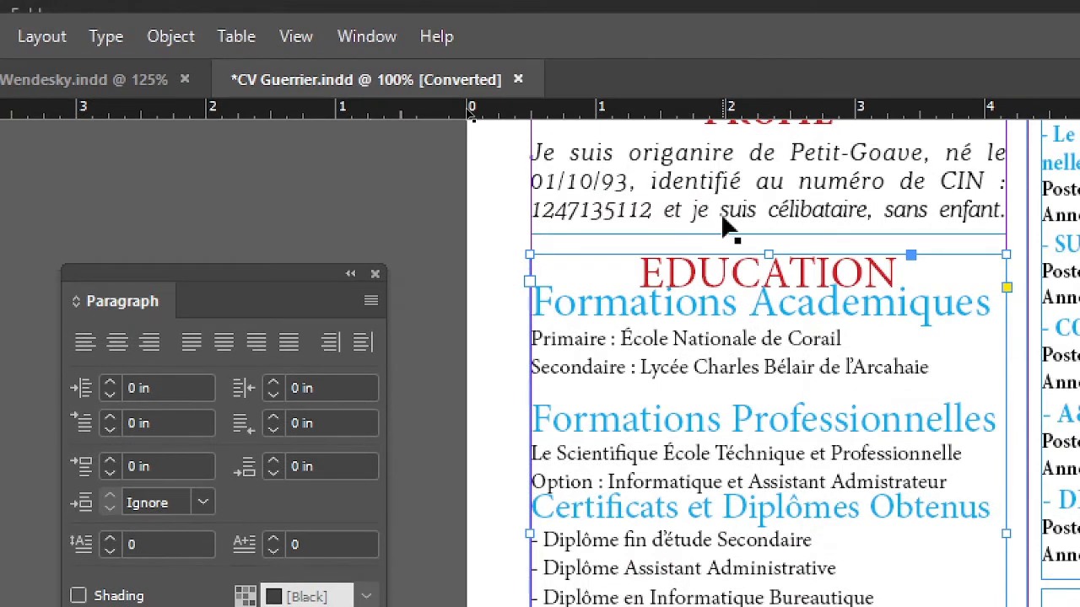
scroll(724, 162, "up", 3)
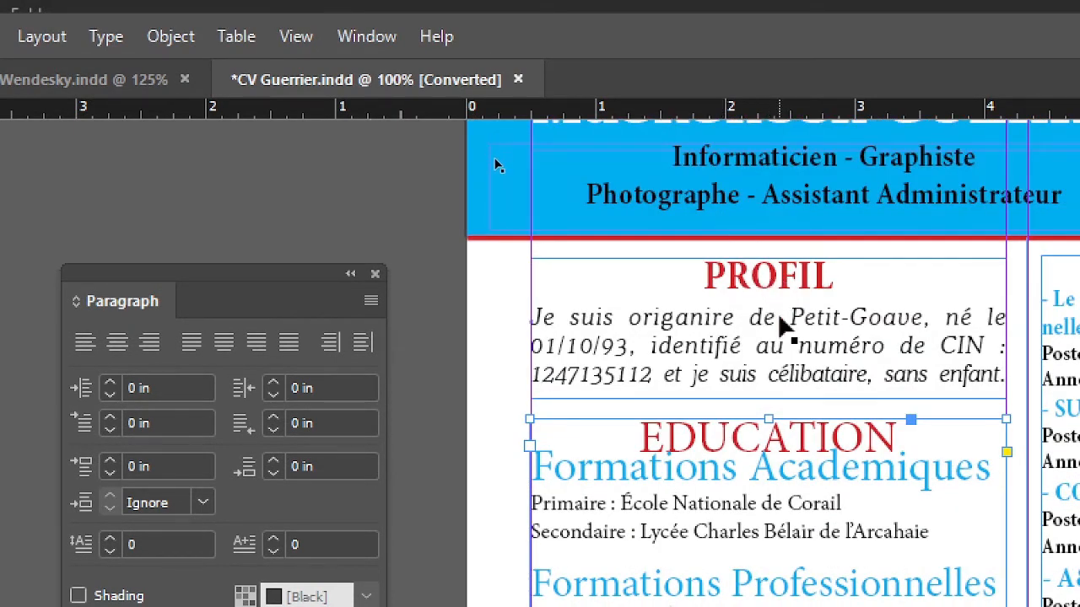
double_click(776, 434)
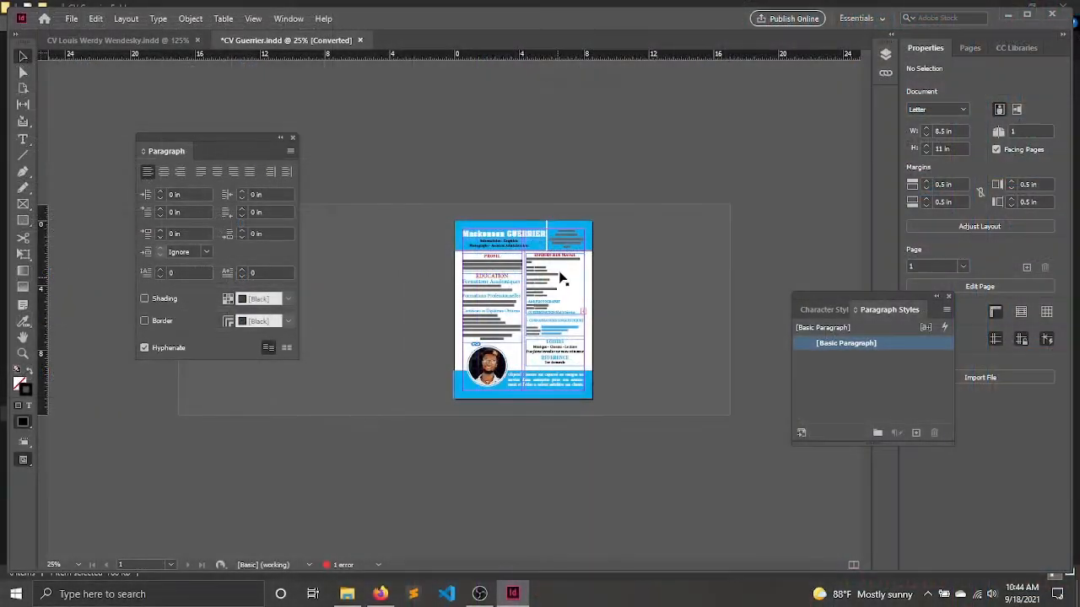
Examine the Profil section, the contact header and the spacing of the work experience column up close.
scroll(559, 271, "up", 7)
left_click_drag(667, 231, 351, 231)
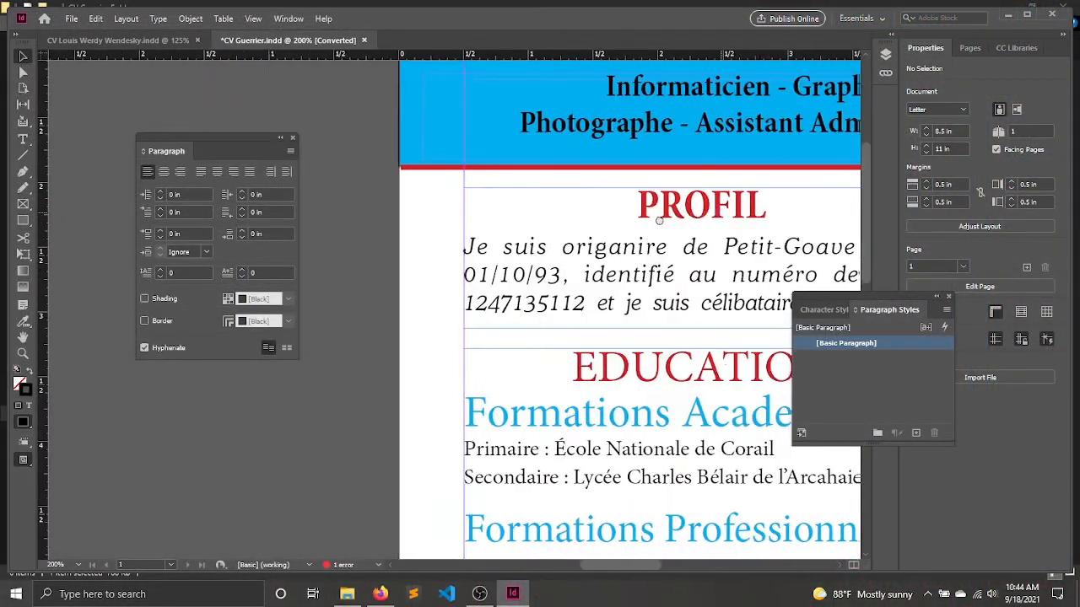
left_click_drag(783, 209, 491, 244)
scroll(491, 245, "up", 2)
scroll(481, 247, "right", 8)
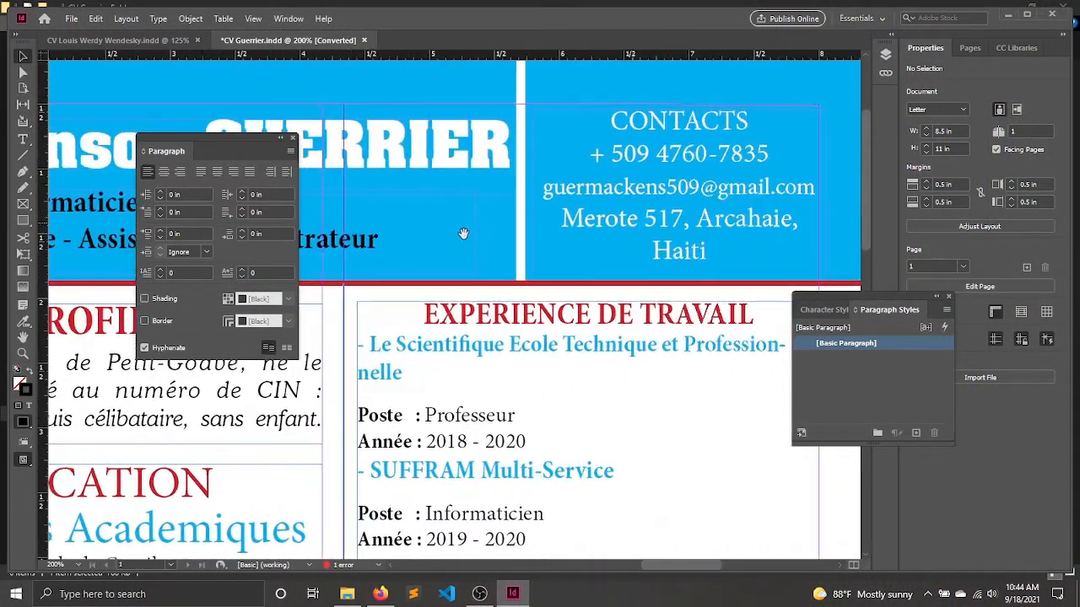
Try splitting the address in the contact block before the town name, and remove the line break again.
scroll(473, 249, "right", 1)
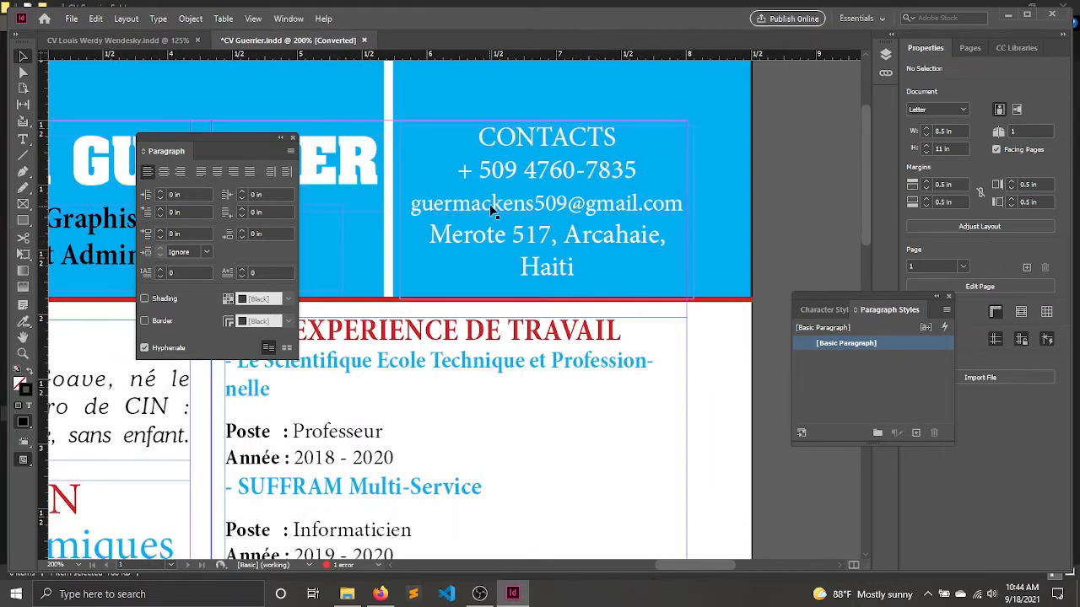
scroll(492, 211, "down", 1)
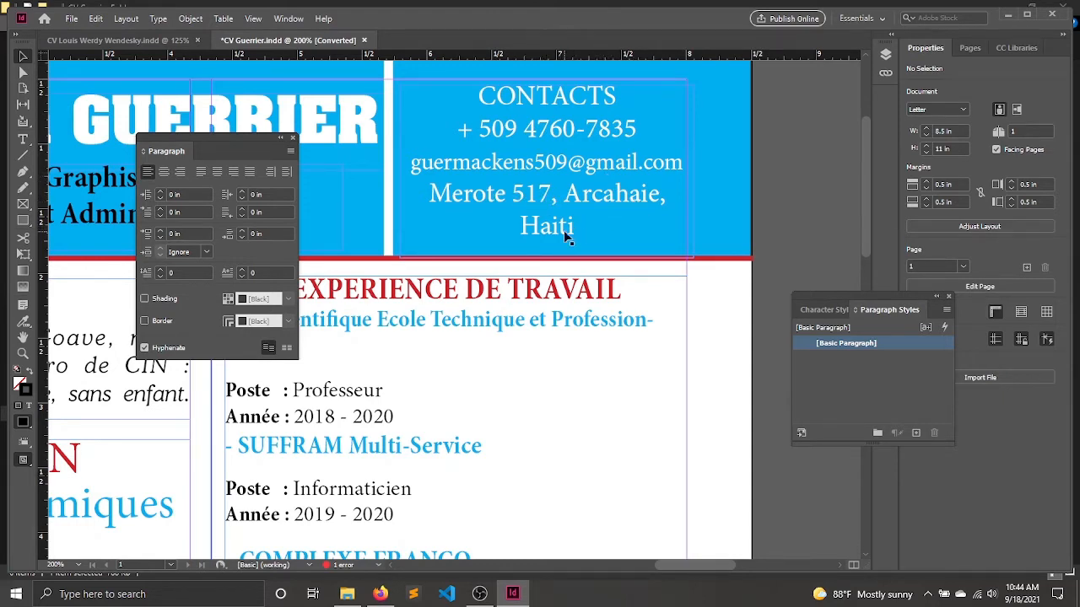
double_click(562, 211)
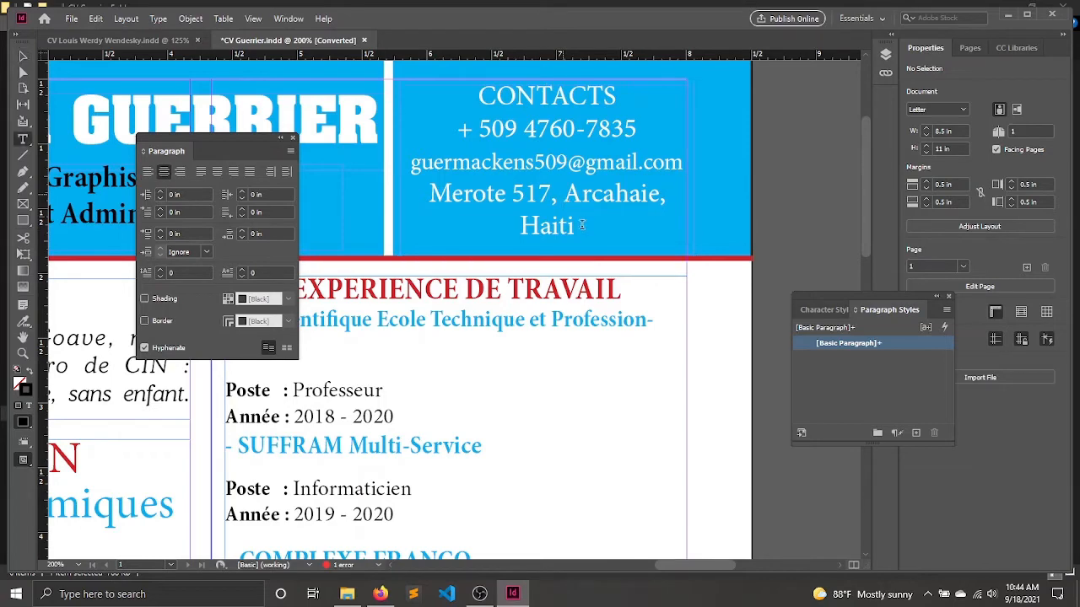
left_click(582, 225)
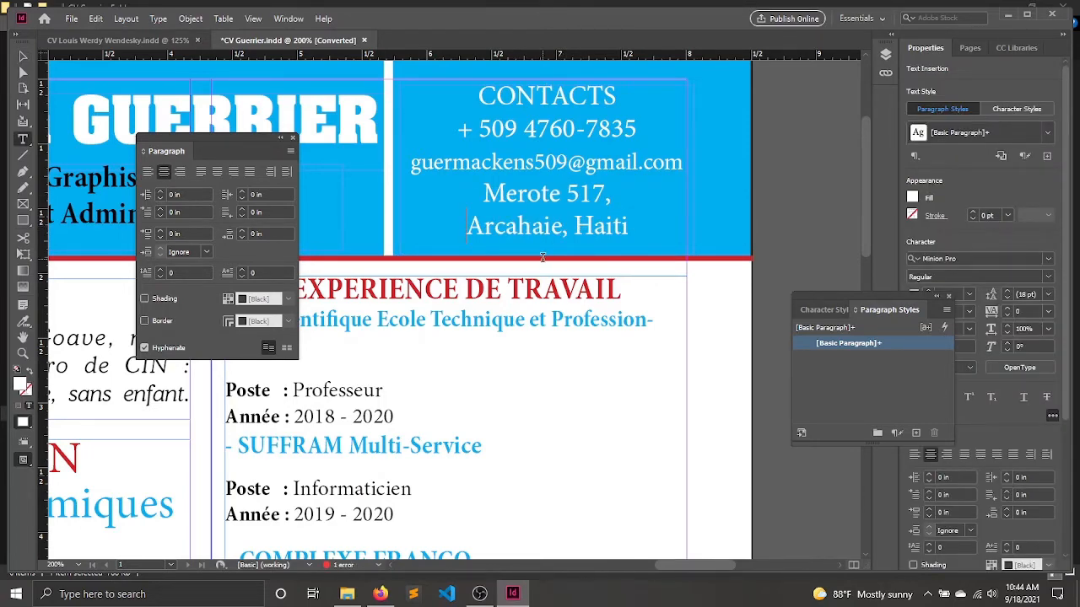
scroll(518, 189, "down", 4)
scroll(586, 155, "up", 5)
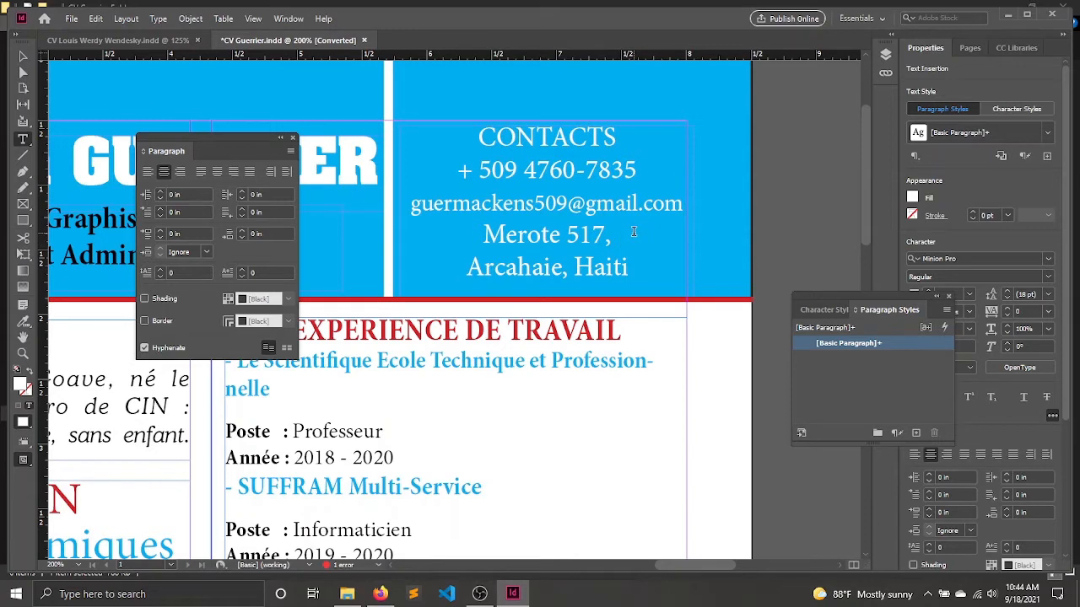
key("BackSpace")
key("BackSpace")
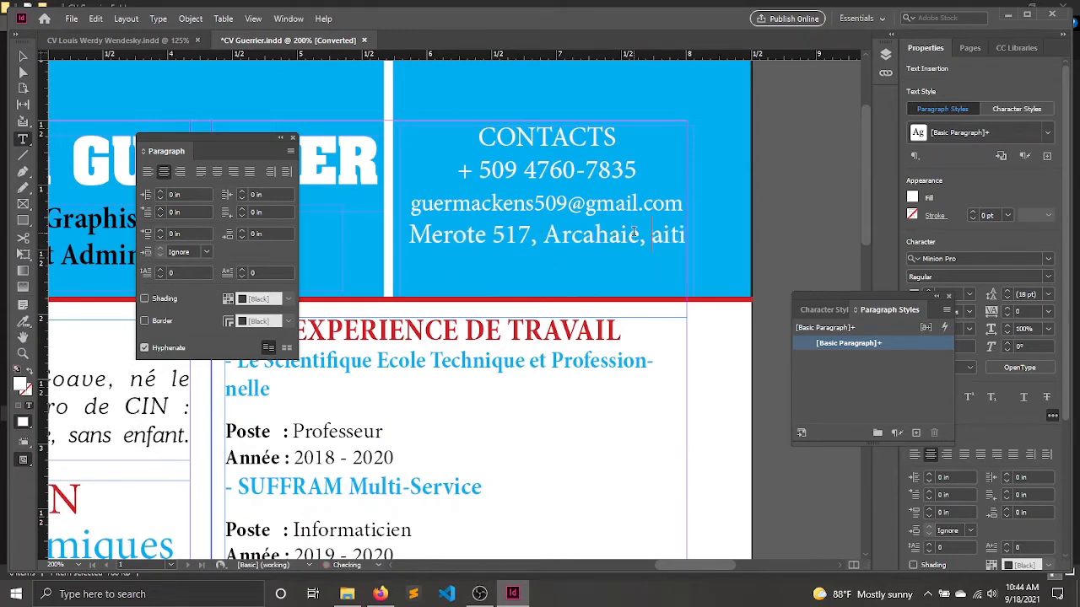
type("H")
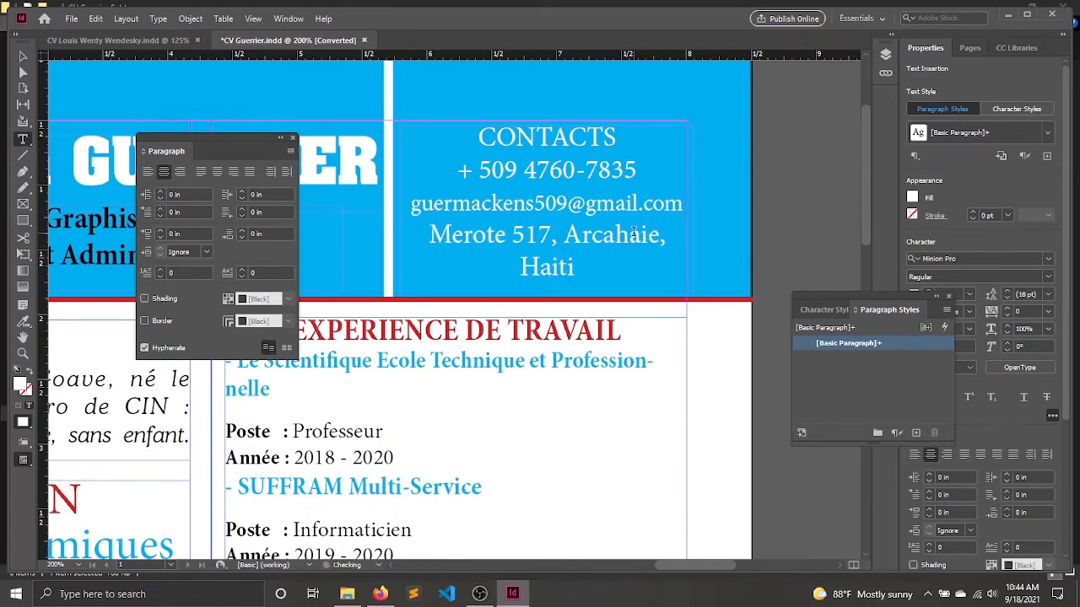
Reduce the contact address to 15.6 pt and break it onto two lines before the town name.
left_click_drag(432, 235, 592, 267)
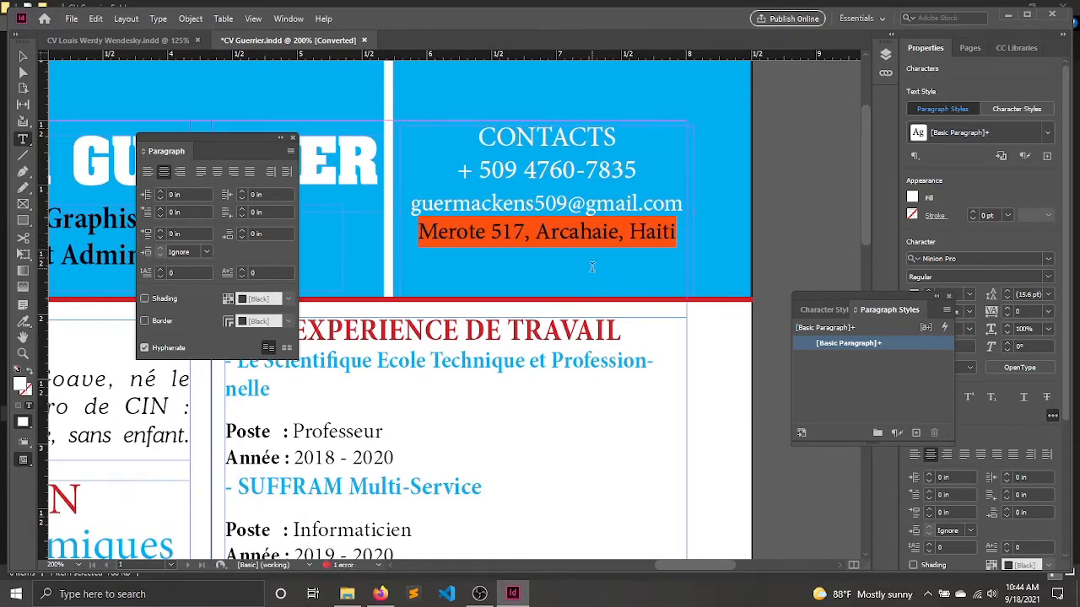
left_click(609, 243)
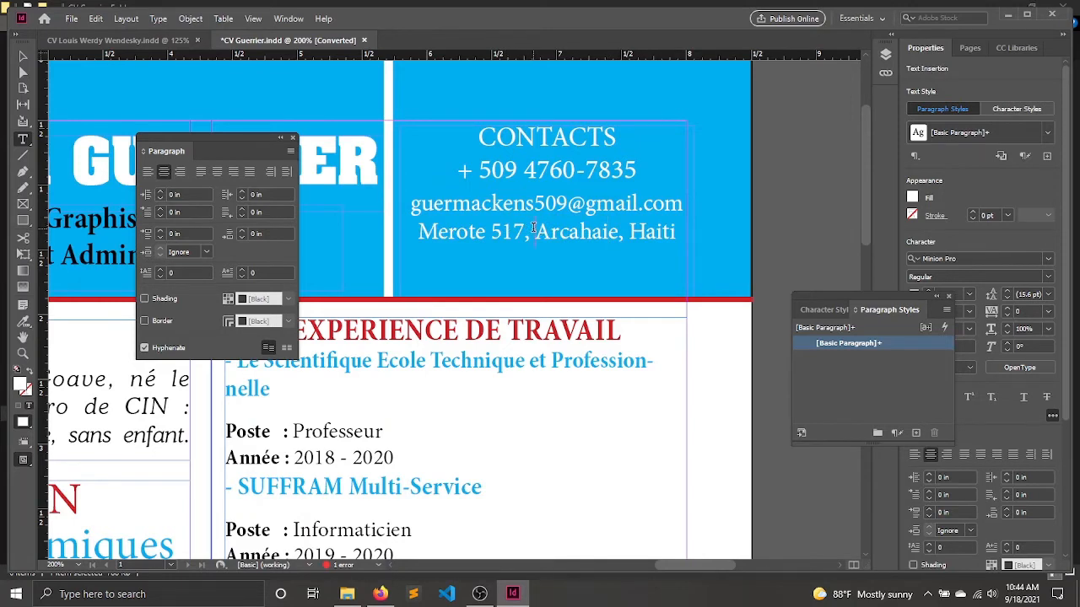
key("Return")
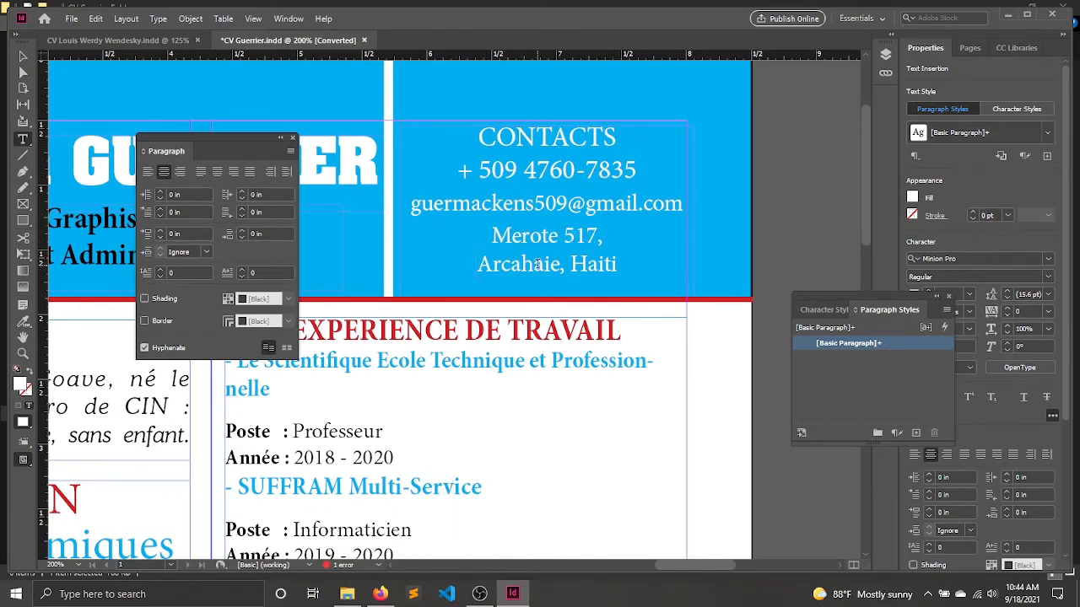
left_click_drag(527, 235, 585, 237)
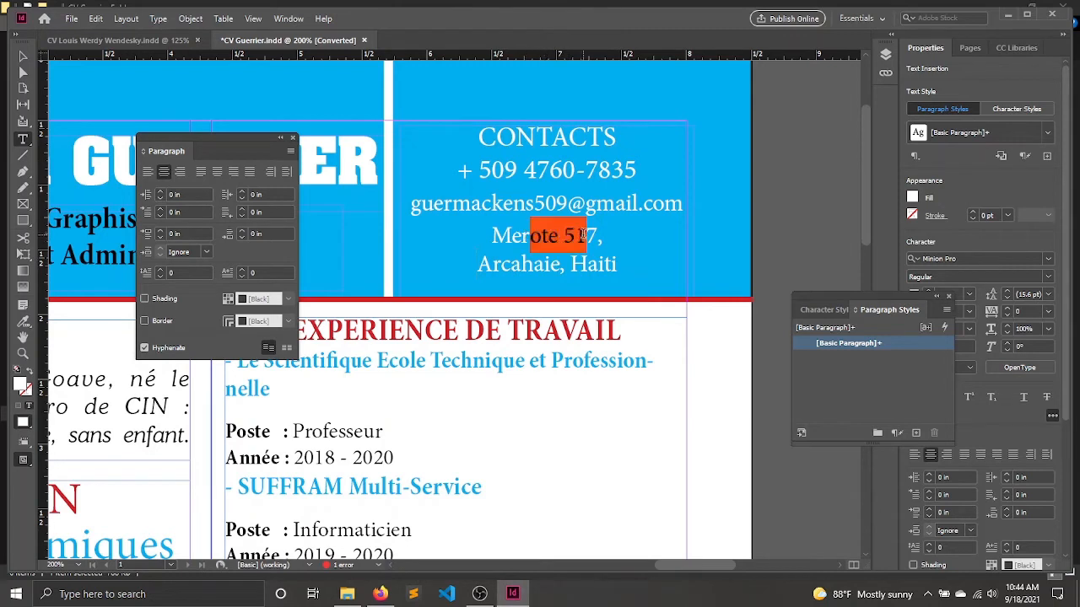
left_click_drag(510, 264, 560, 263)
left_click(571, 263)
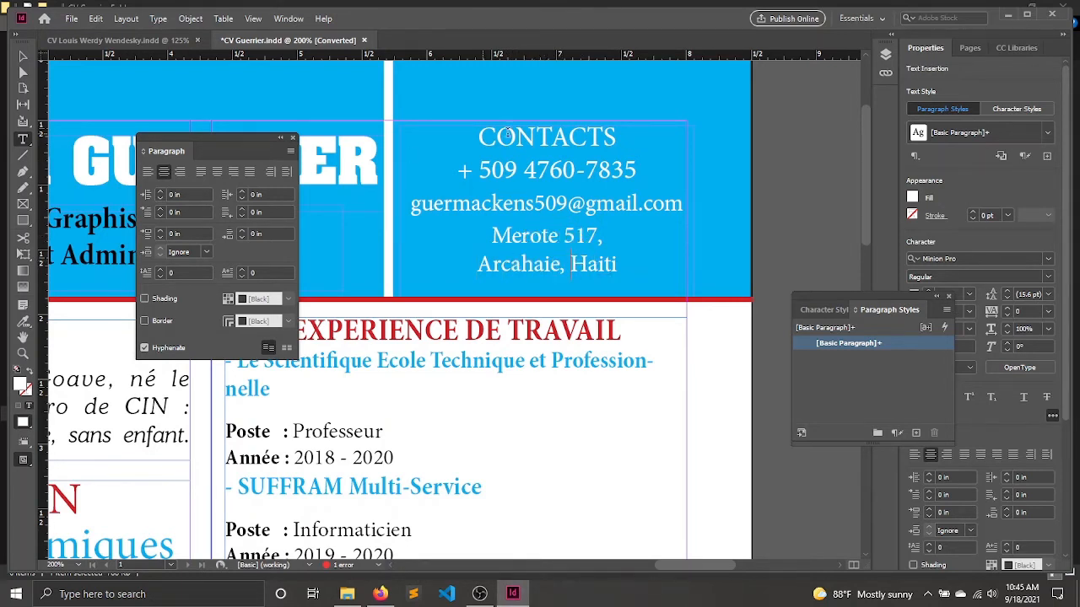
Add a colon after the CONTACTS heading and reduce the heading's font size to 10.8 pt.
left_click(625, 130)
type(":")
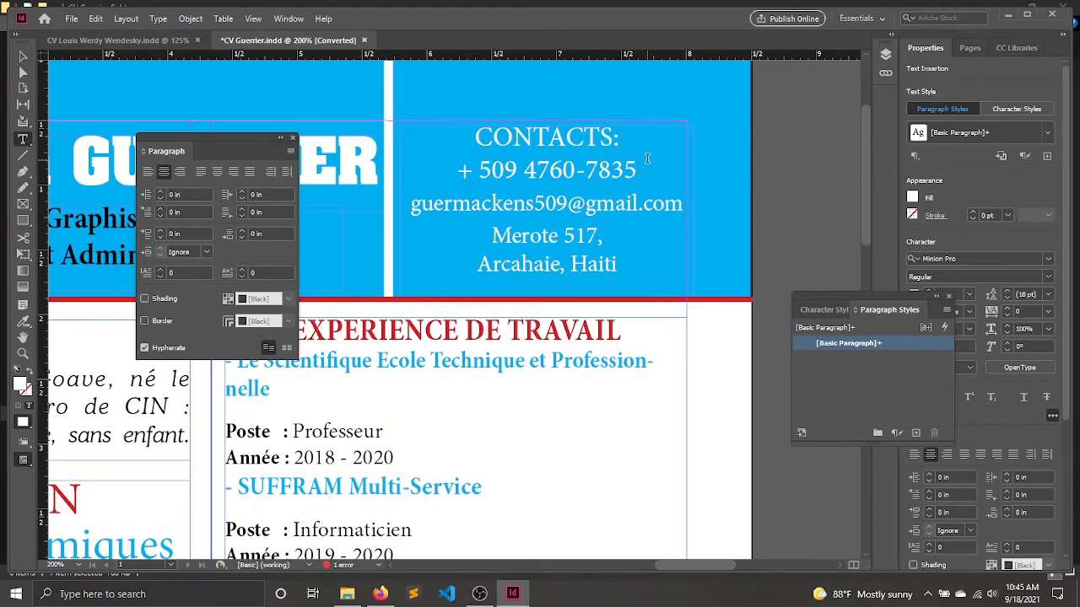
scroll(647, 154, "down", 2)
left_click_drag(606, 154, 534, 123)
scroll(590, 168, "up", 3)
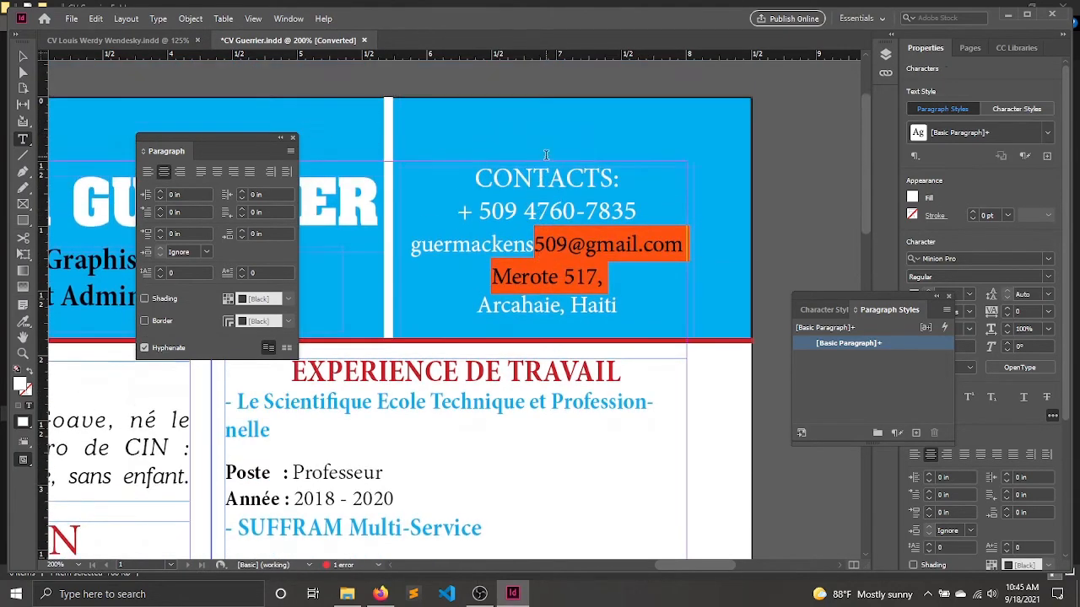
left_click(546, 176)
left_click(614, 175)
left_click_drag(621, 173, 473, 173)
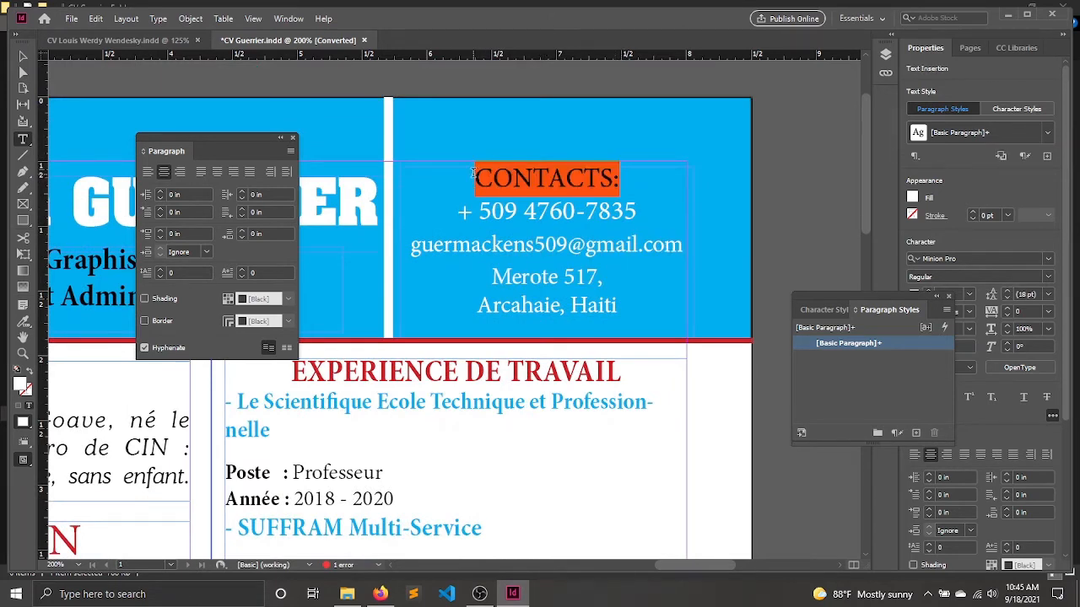
key("ctrl+shift+comma")
key("ctrl+shift+comma")
key("ctrl+shift+comma")
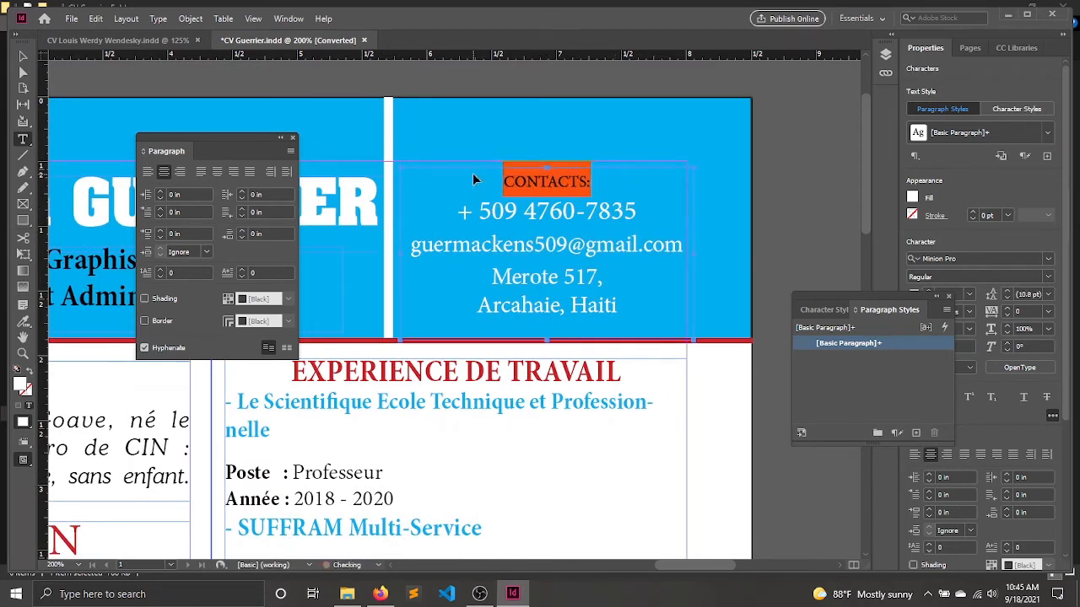
Merge the CONTACTS label with the phone number line and rejoin the address on a single line.
key("Right")
key("Delete")
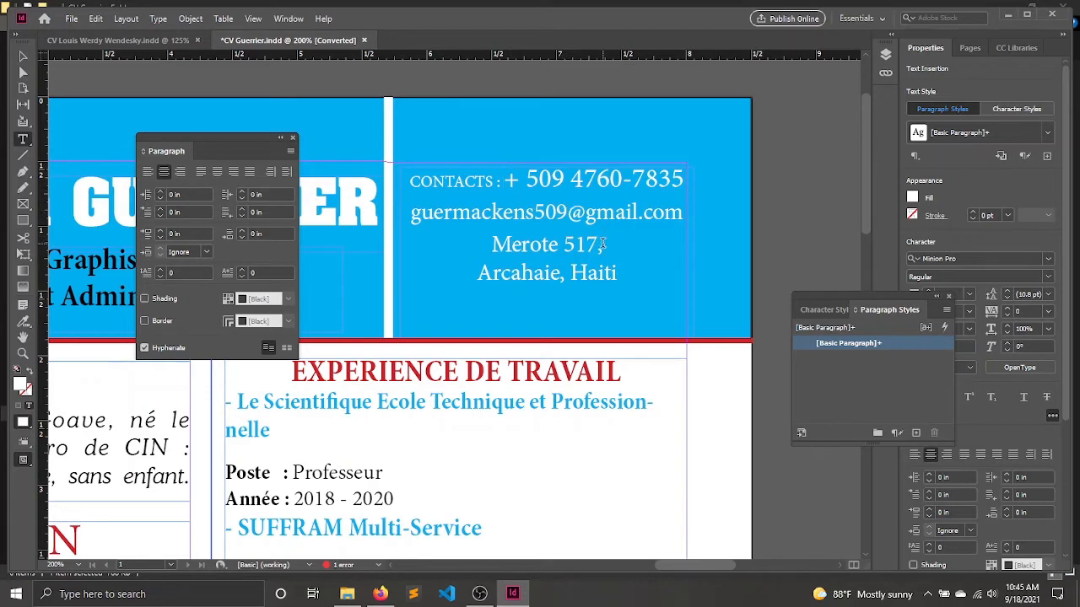
key("BackSpace")
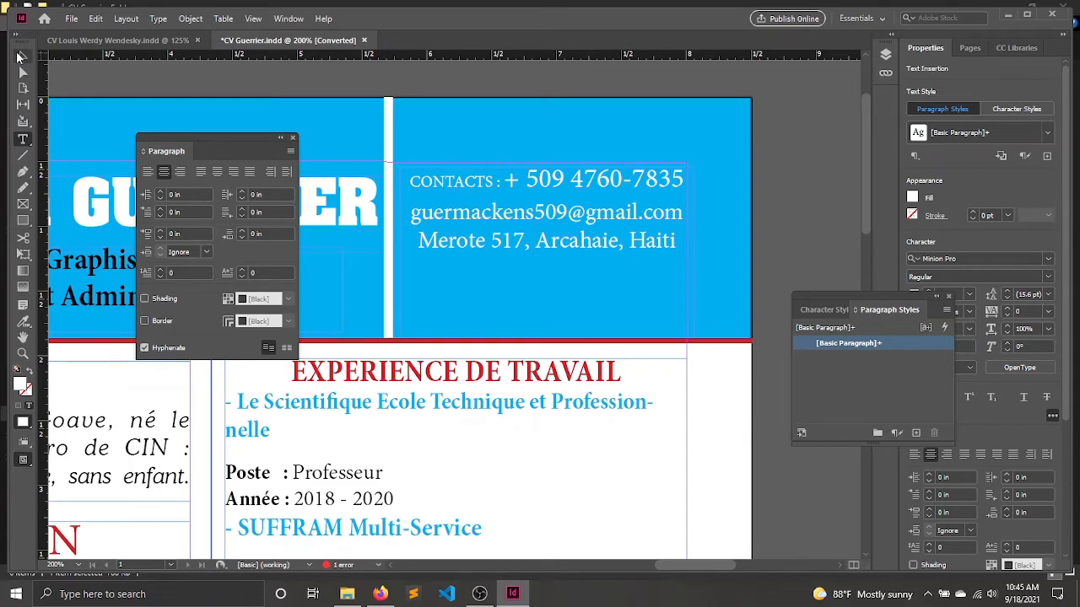
Set the contact text frame's vertical justification to Center in the Text Frame Options.
left_click(22, 55)
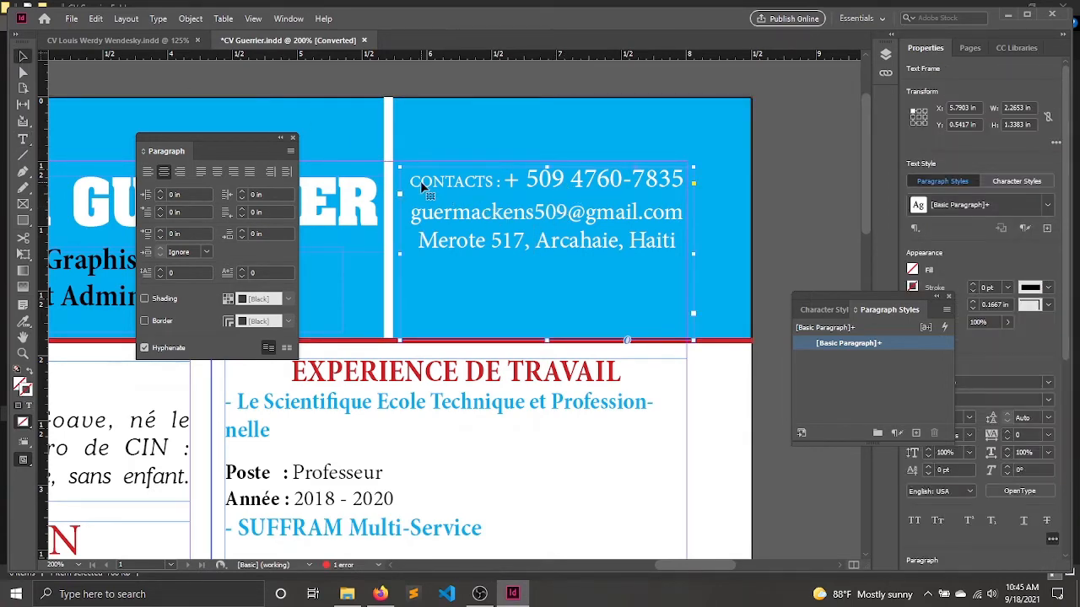
key("ctrl+b")
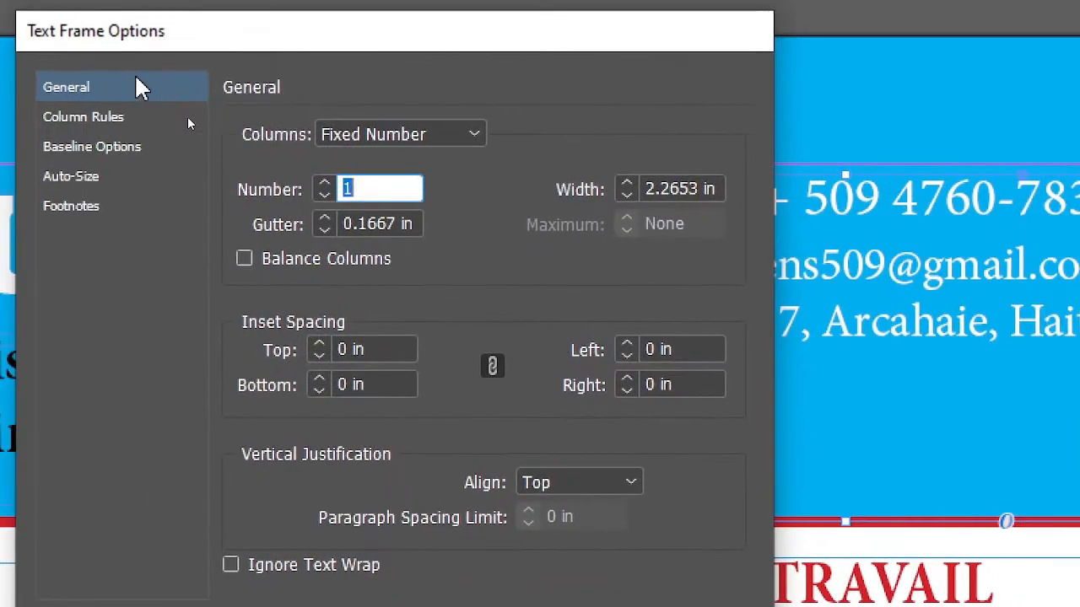
left_click(602, 481)
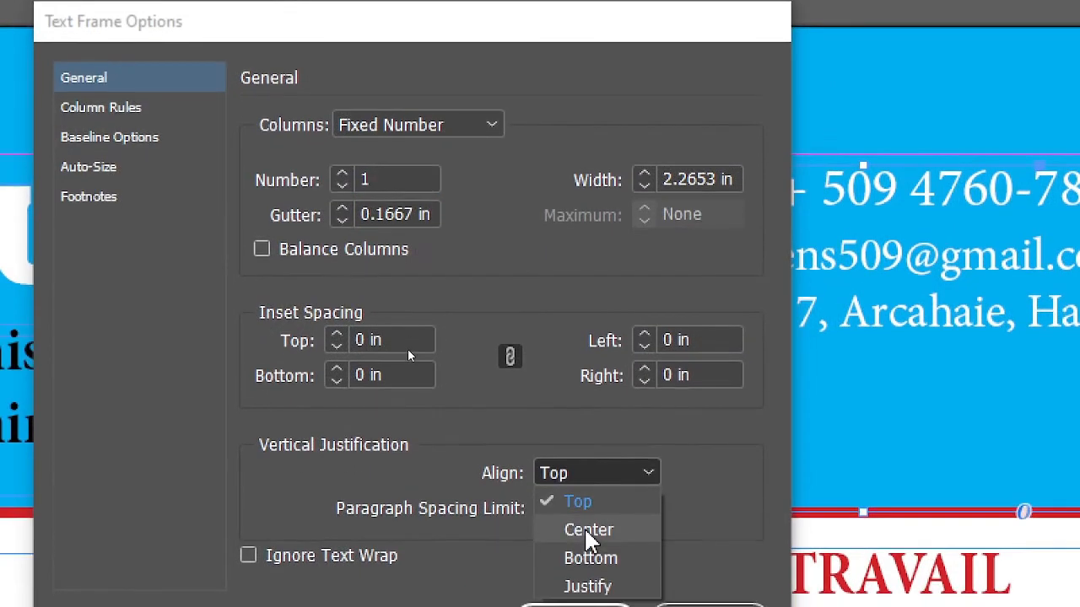
left_click(586, 538)
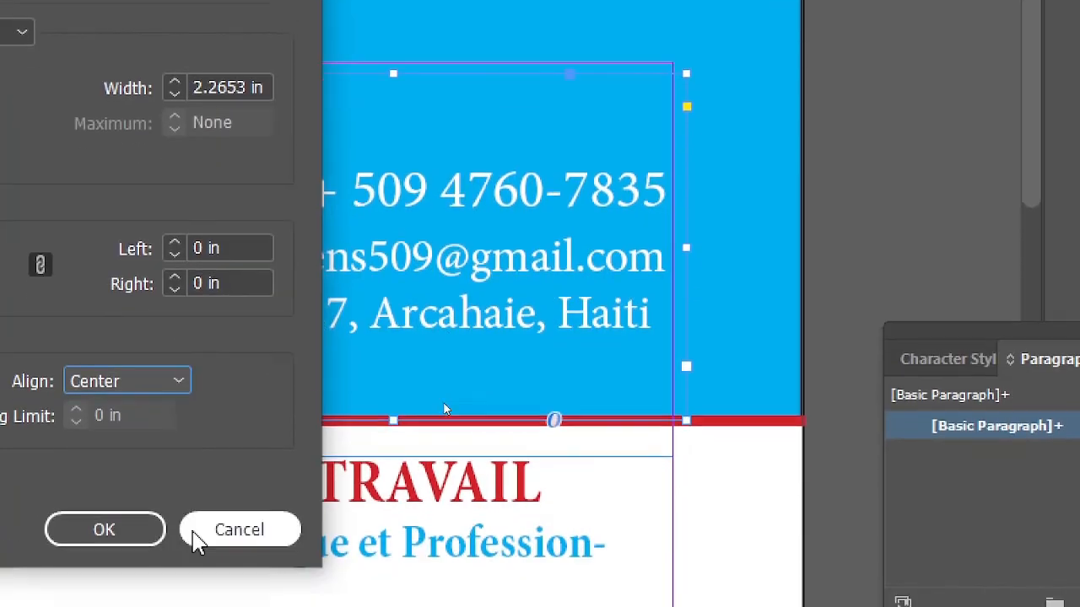
left_click(137, 490)
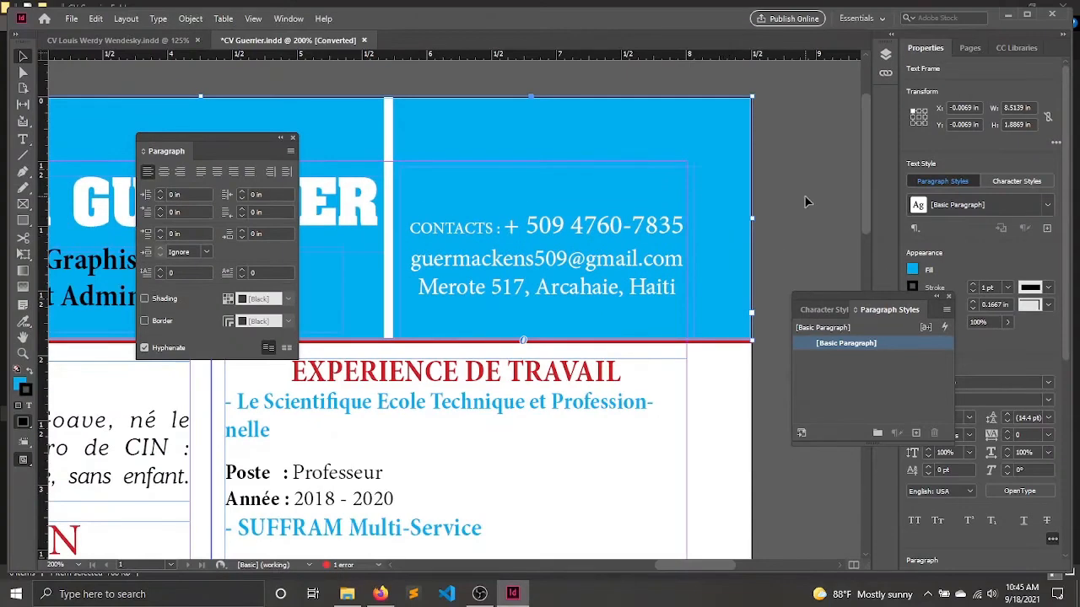
left_click(763, 102)
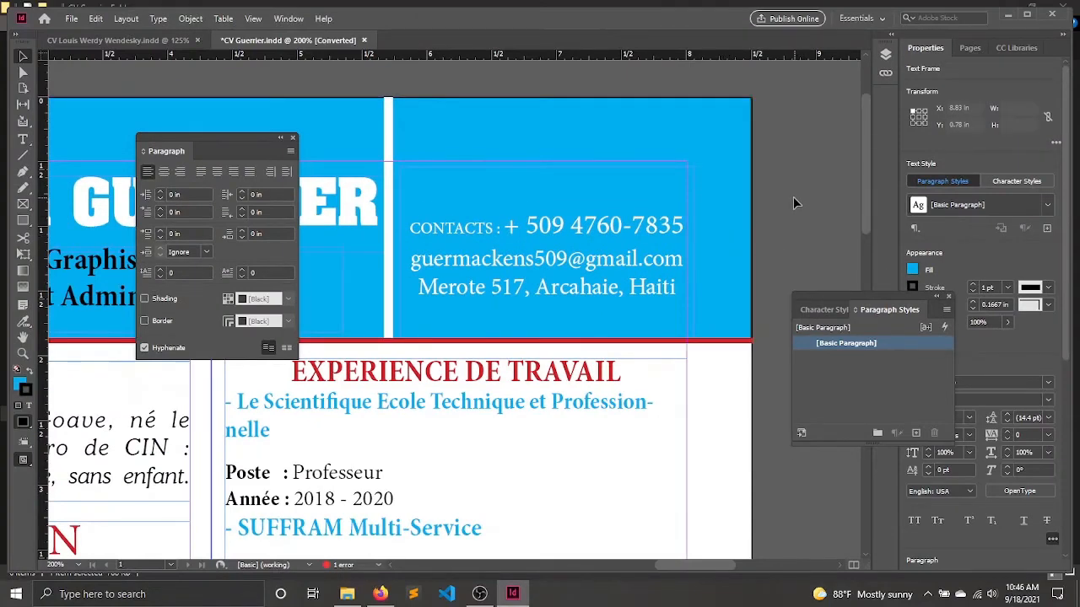
Nudge the contact text frame up to Y 0.4861 in and preview the whole page in presentation mode.
left_click(618, 241)
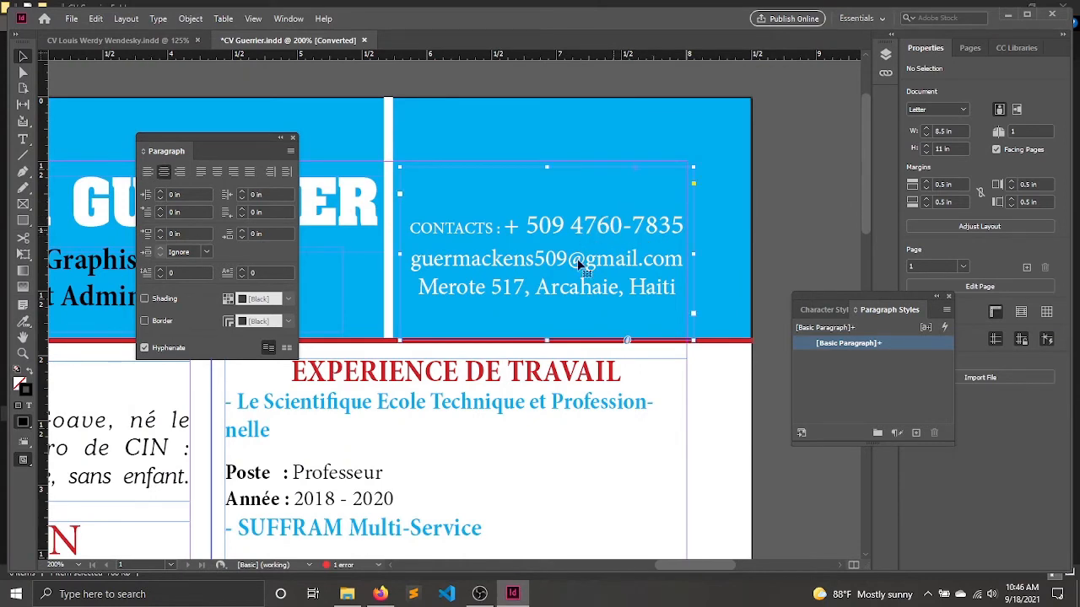
key("Up")
key("Up")
key("Up")
key("Up")
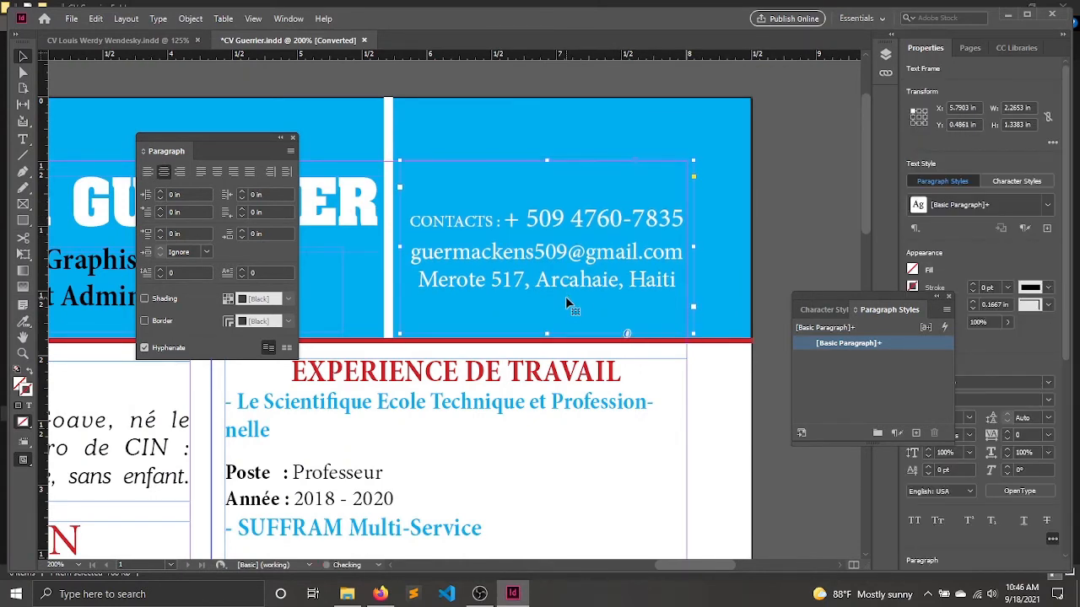
left_click(763, 245)
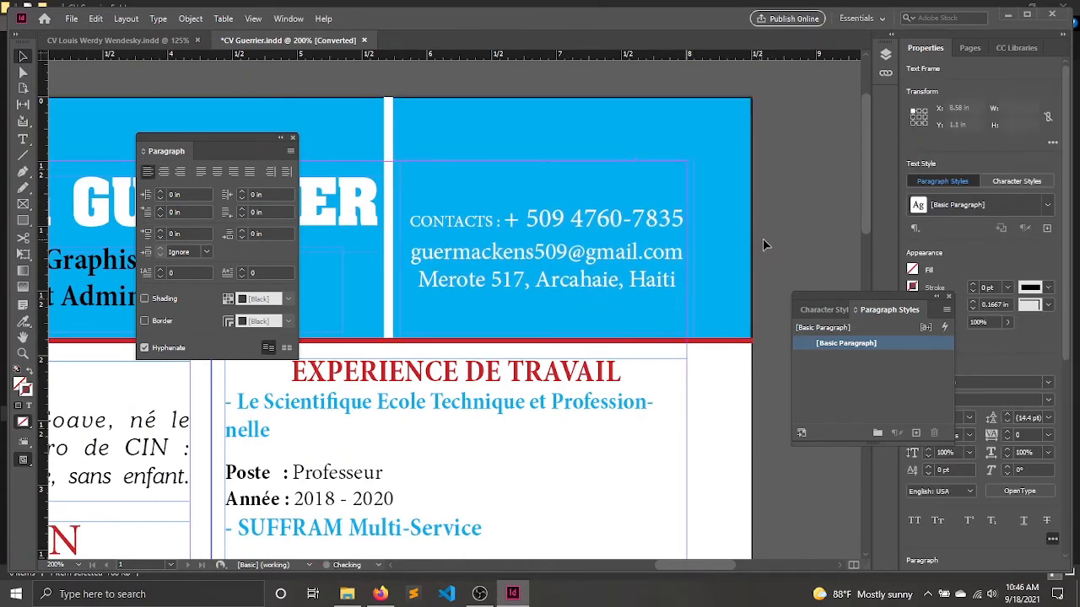
key("shift+w")
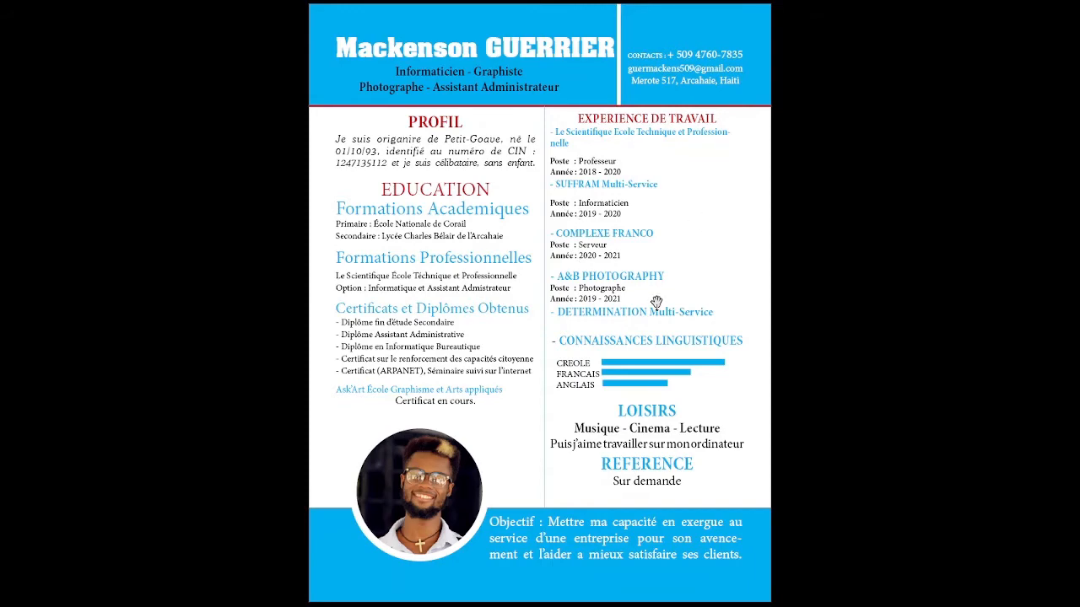
key("Escape")
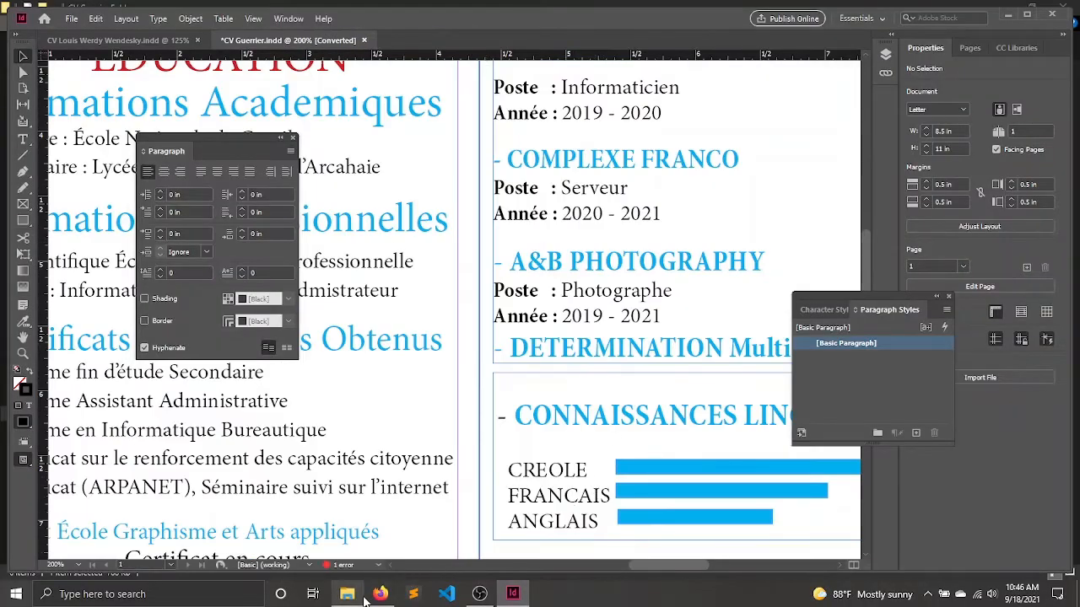
Switch to Firefox, search Google for "grille typographique" and open the image results.
left_click(346, 594)
left_click(380, 594)
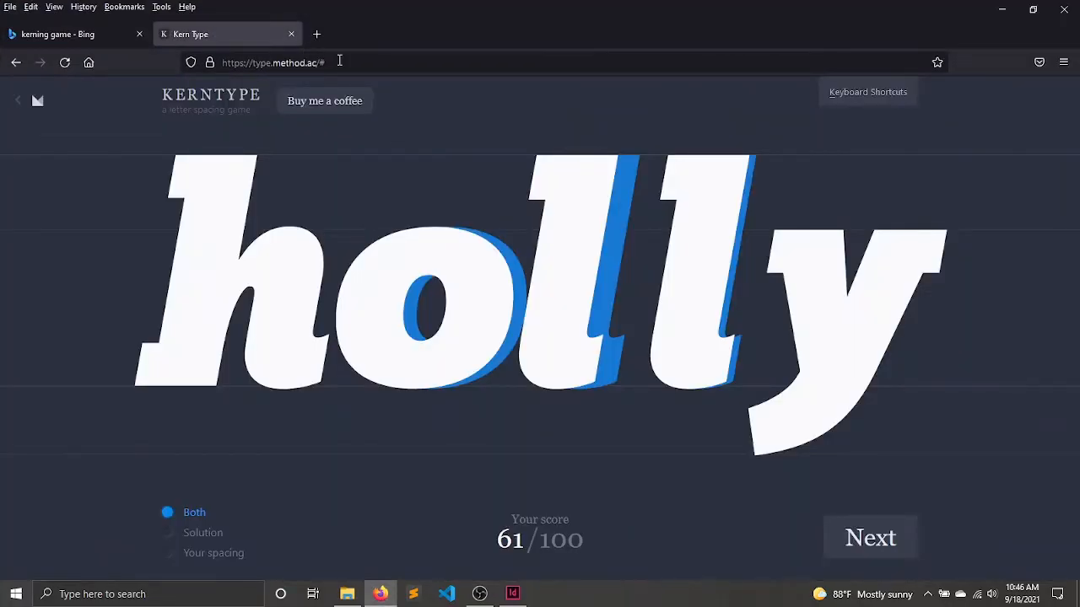
left_click(339, 61)
type("grille t")
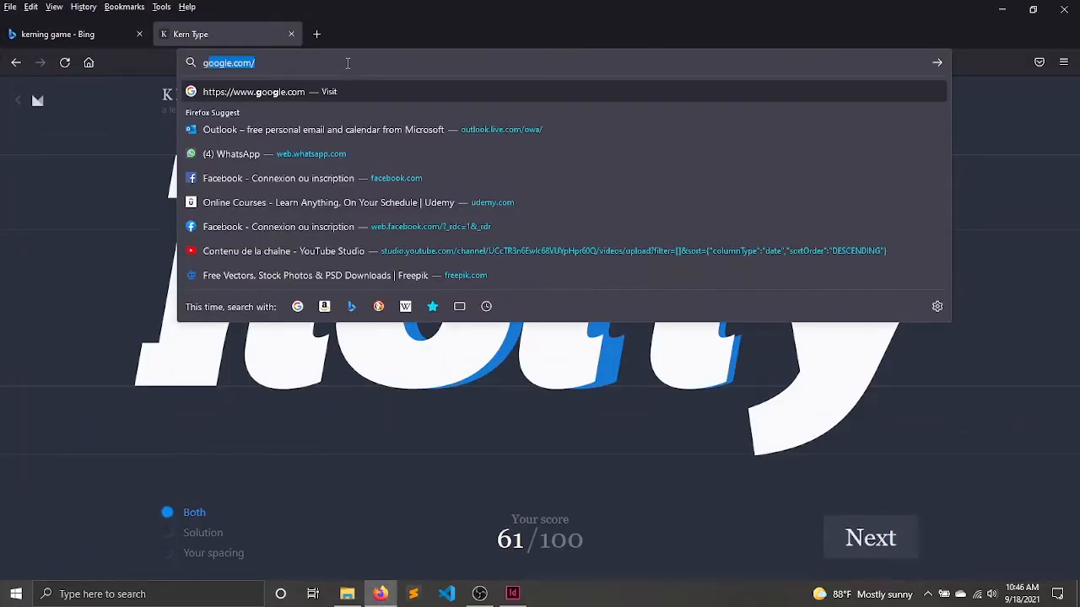
type("yp")
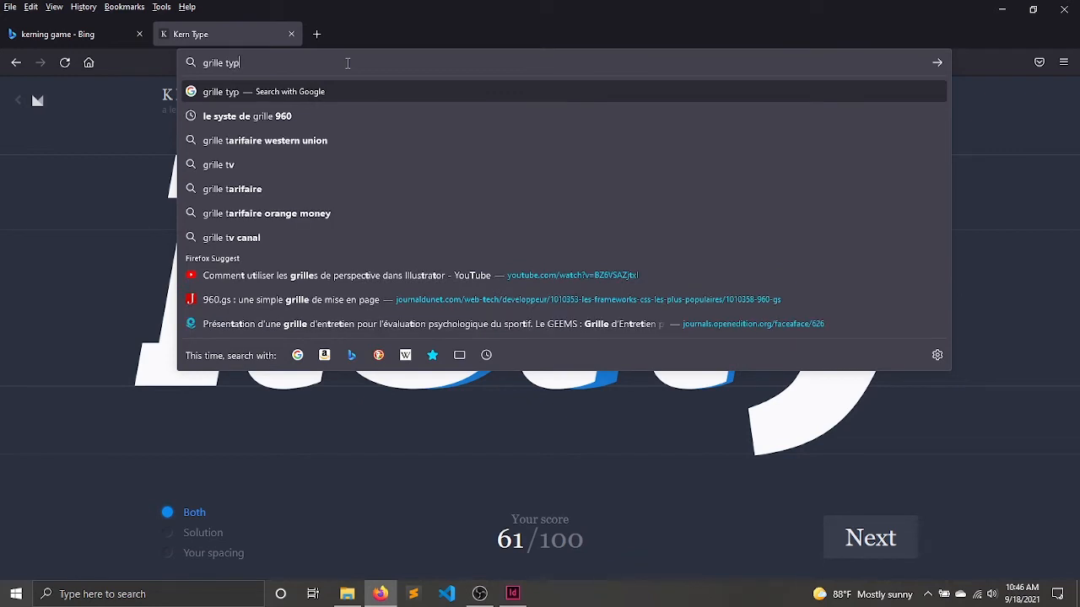
type("ographique")
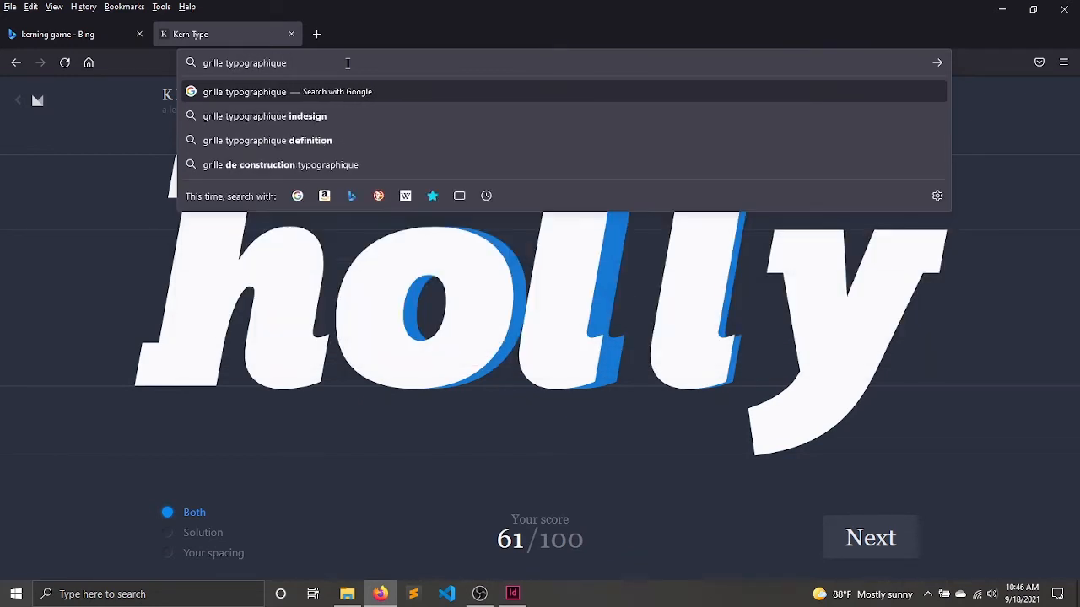
key("Return")
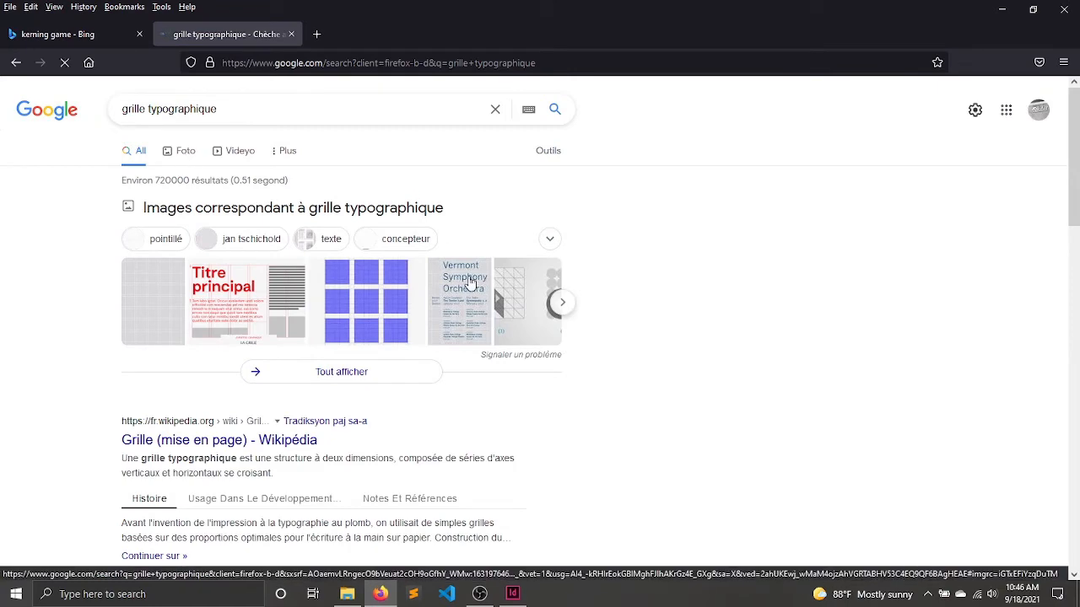
left_click(473, 279)
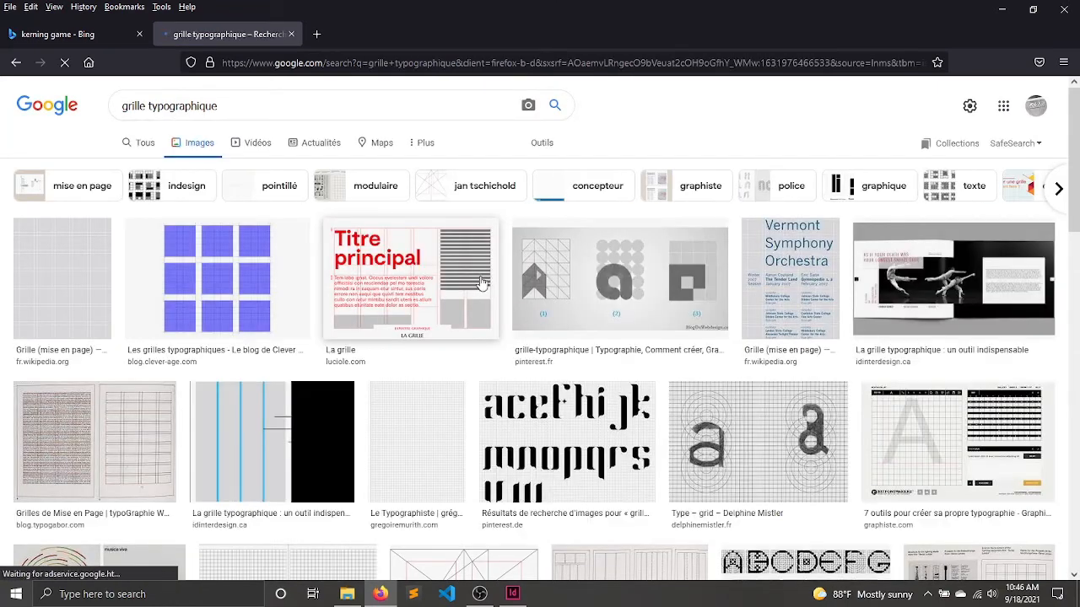
Browse the typographic grid images and preview "Typographie : La mise en page modulaire" to examine its modular page layouts.
scroll(481, 284, "down", 3)
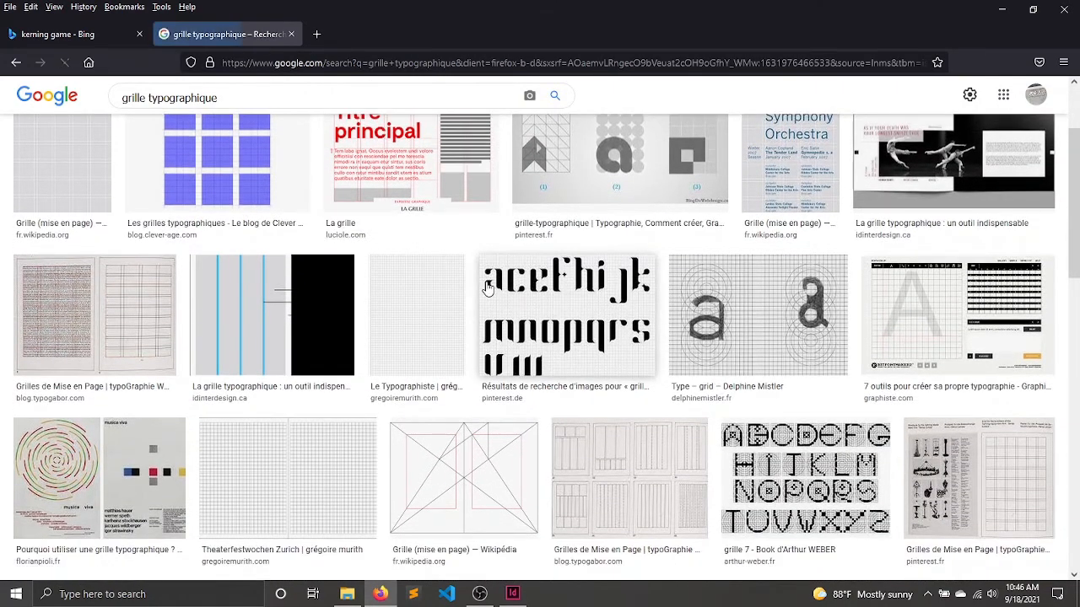
scroll(487, 287, "down", 5)
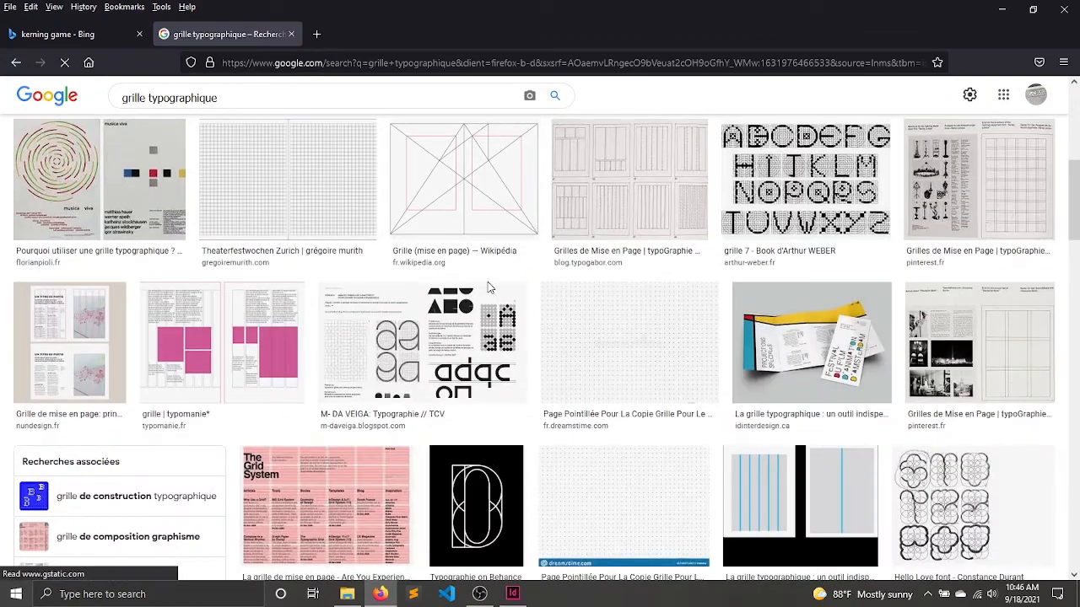
scroll(487, 288, "down", 3)
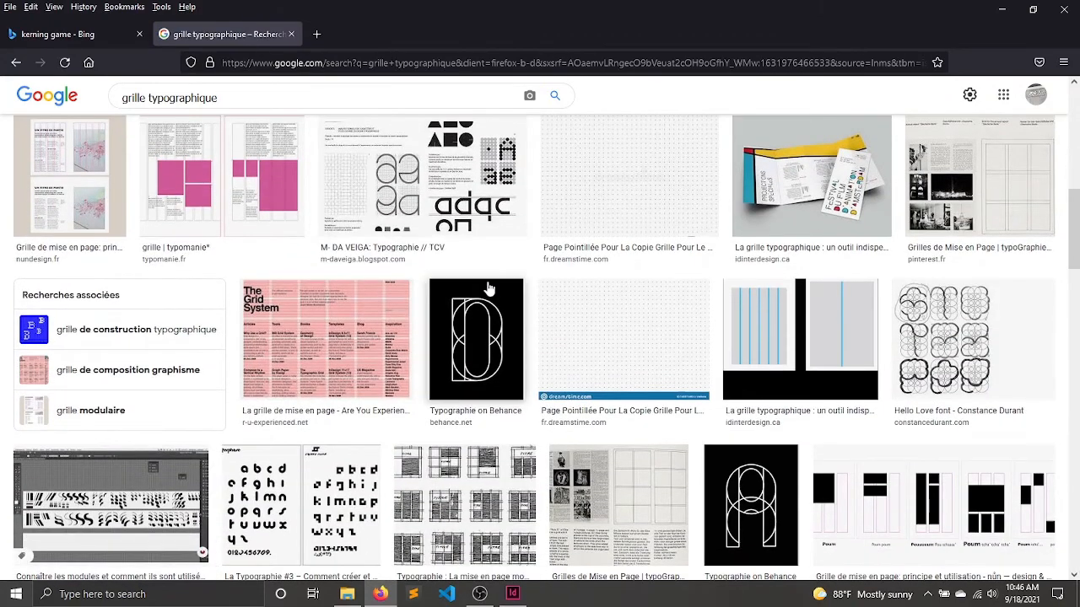
scroll(582, 293, "down", 4)
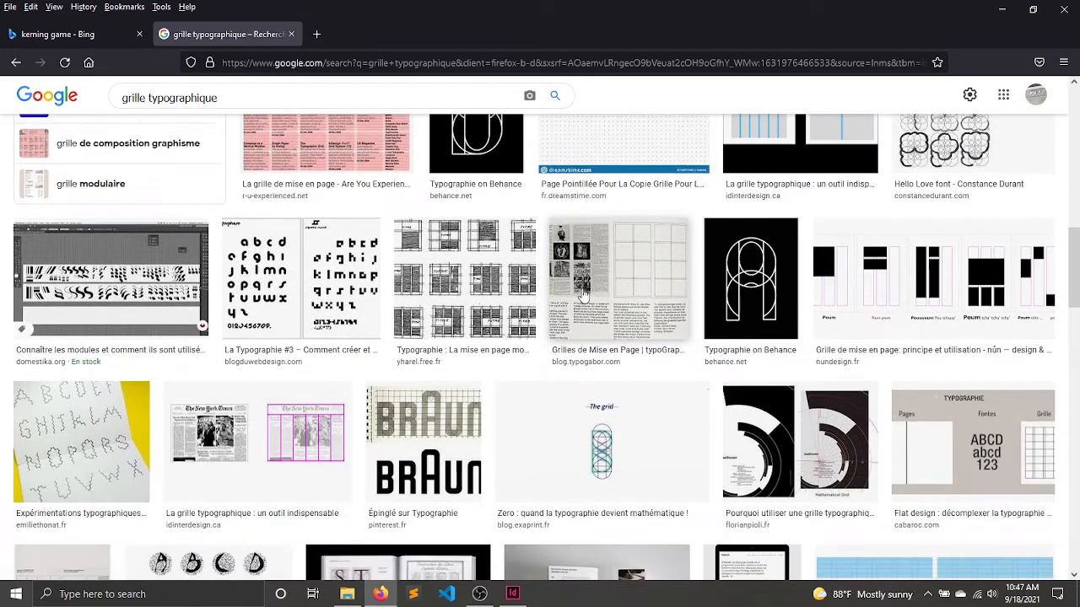
left_click(455, 292)
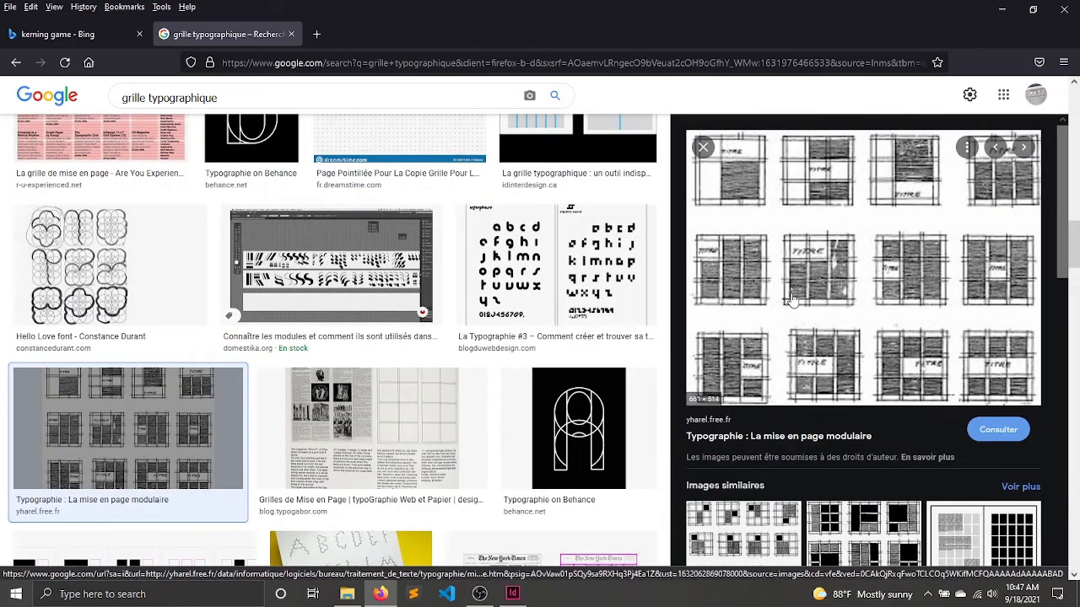
scroll(902, 241, "down", 2)
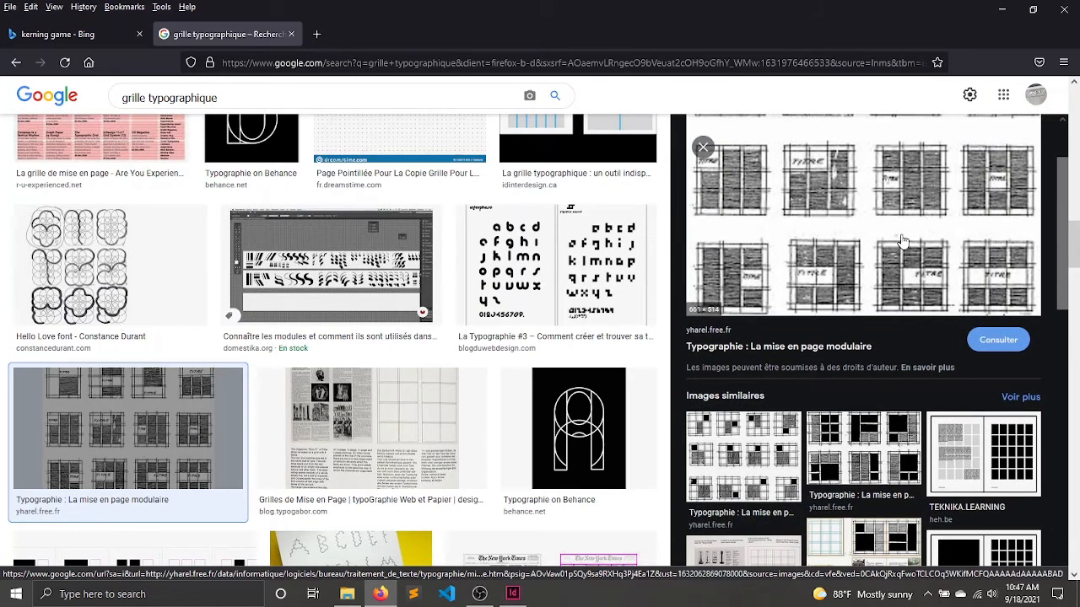
Preview the "Grilles de Mise en Page" image and look through further typographic grid examples in the results.
left_click(387, 424)
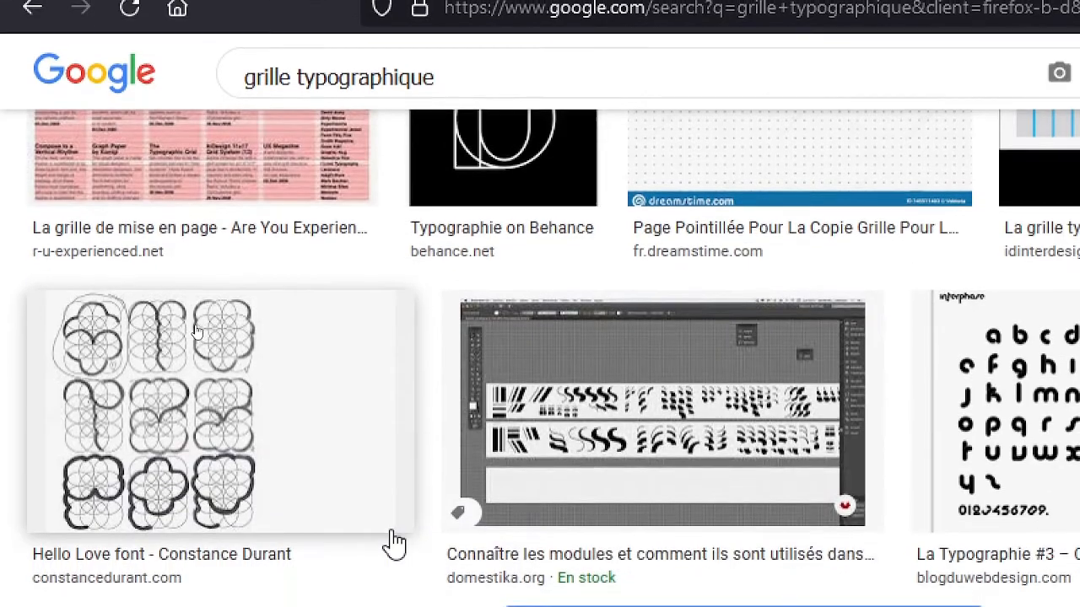
scroll(392, 538, "down", 1)
scroll(395, 544, "down", 7)
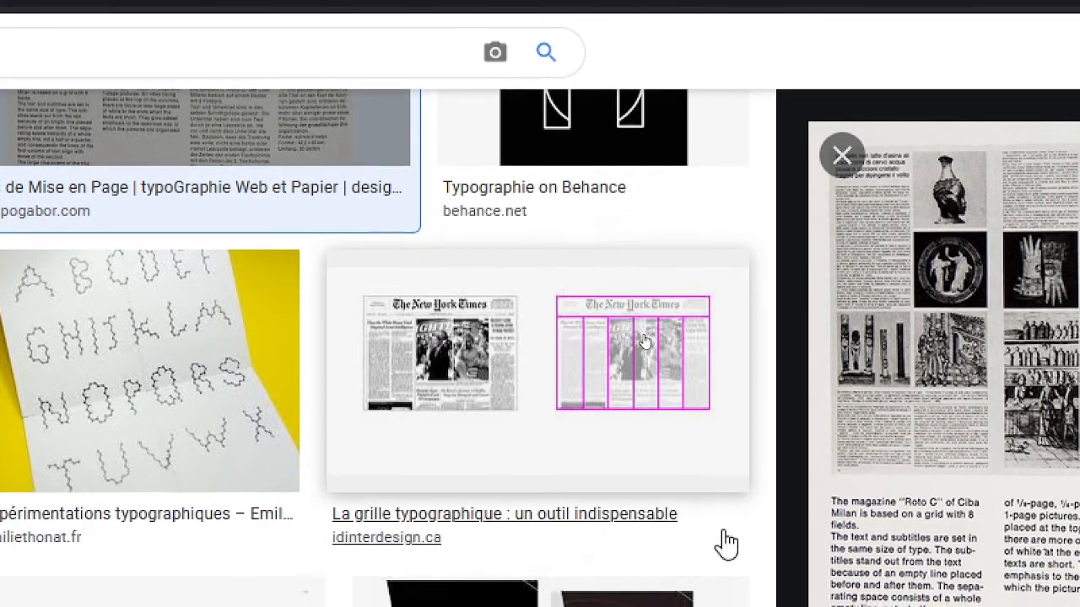
scroll(723, 559, "down", 5)
scroll(725, 544, "down", 4)
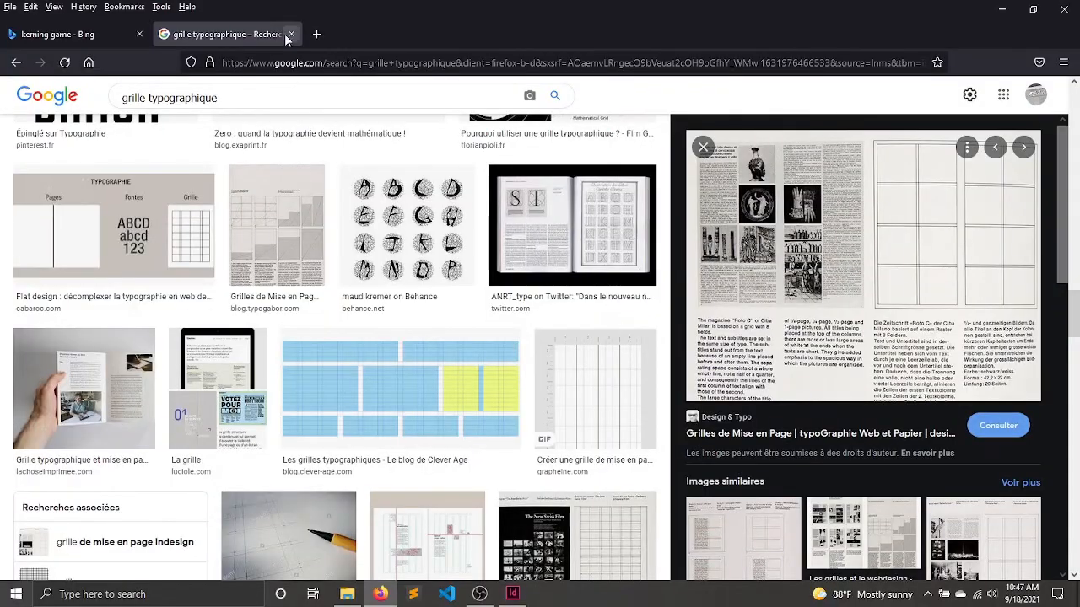
Replace the image search query with "360 grid" and run the search.
left_click_drag(217, 98, 90, 91)
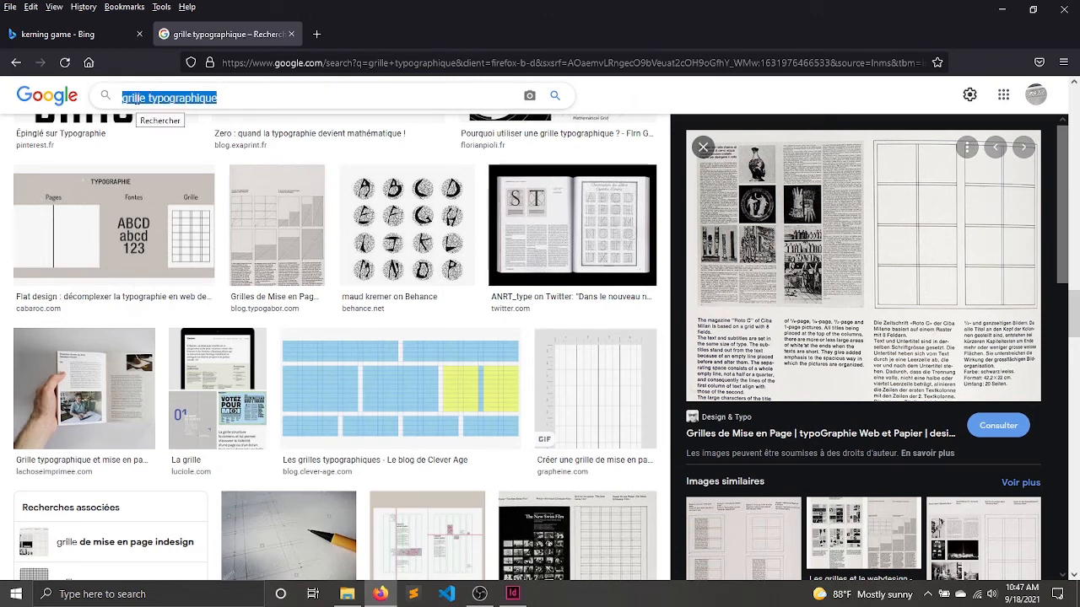
type("360")
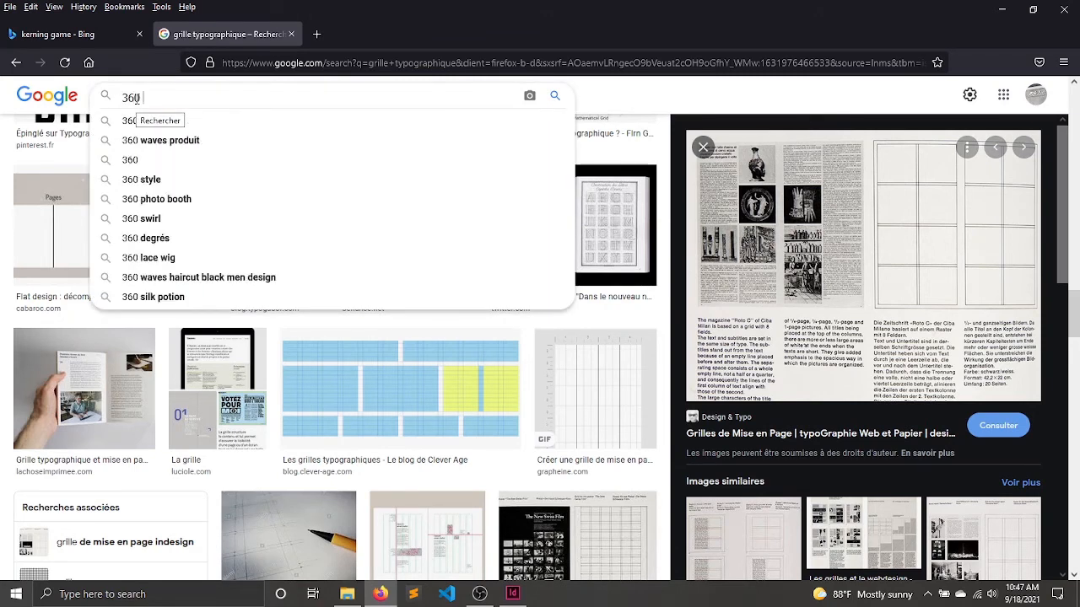
type(" gri")
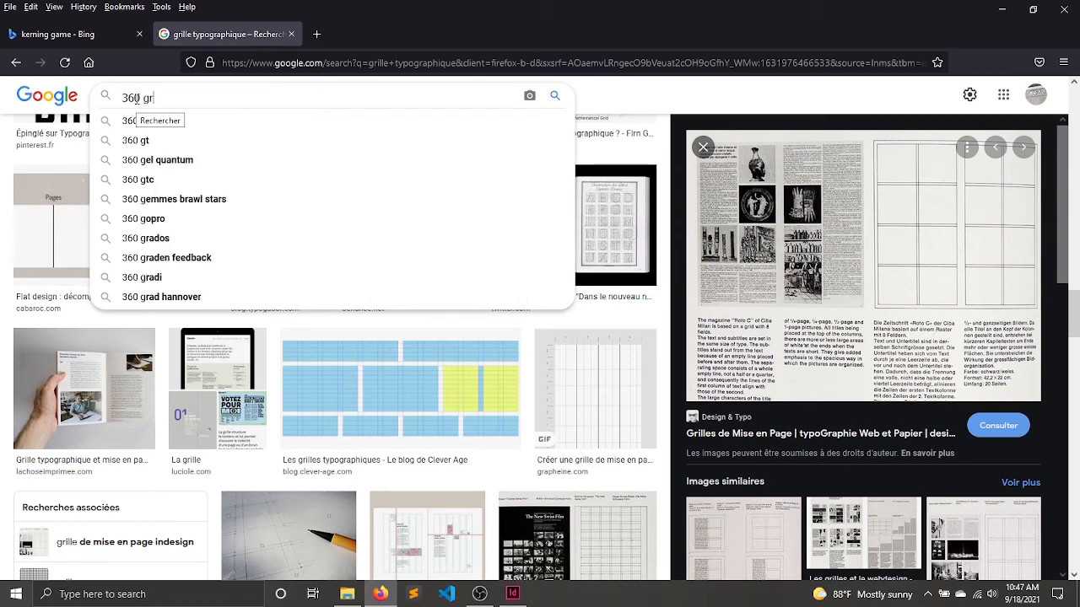
type("d")
key("Return")
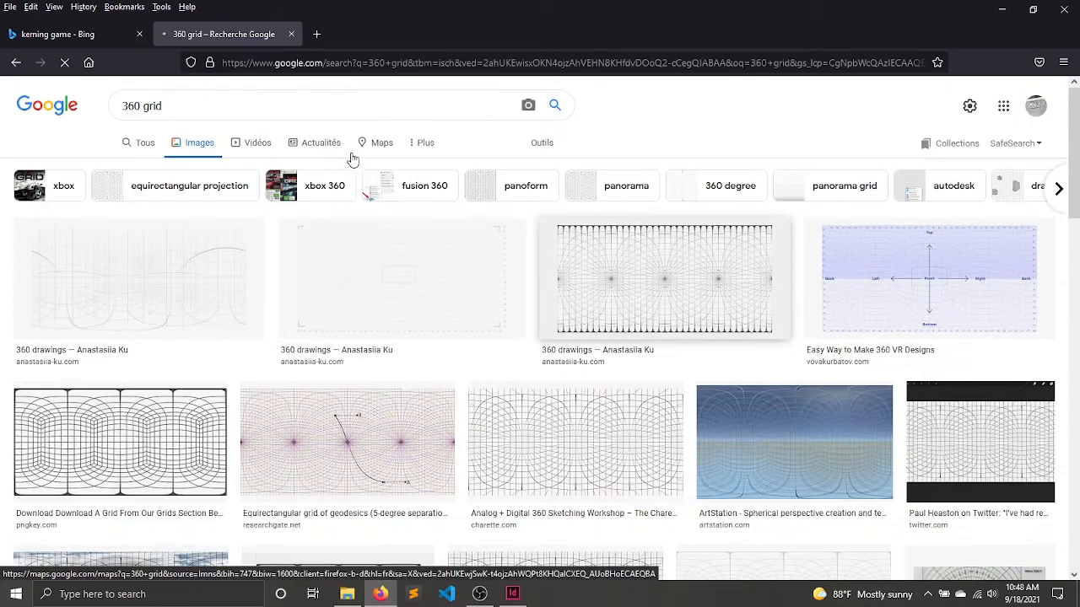
Search images for "grille 360", and reword the query to "grid 360".
left_click_drag(205, 100, 40, 95)
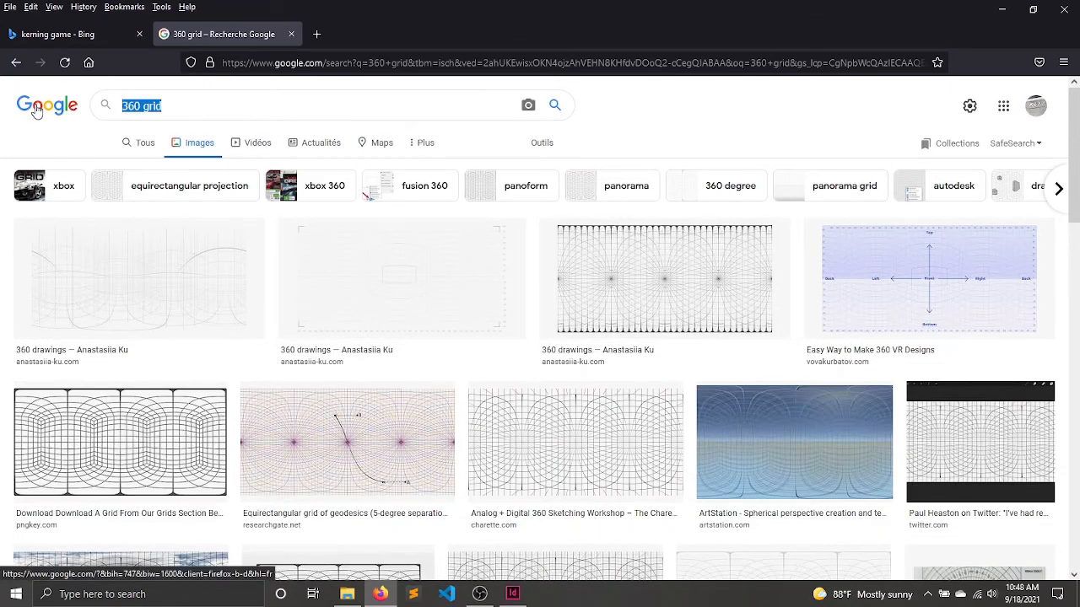
type("grille")
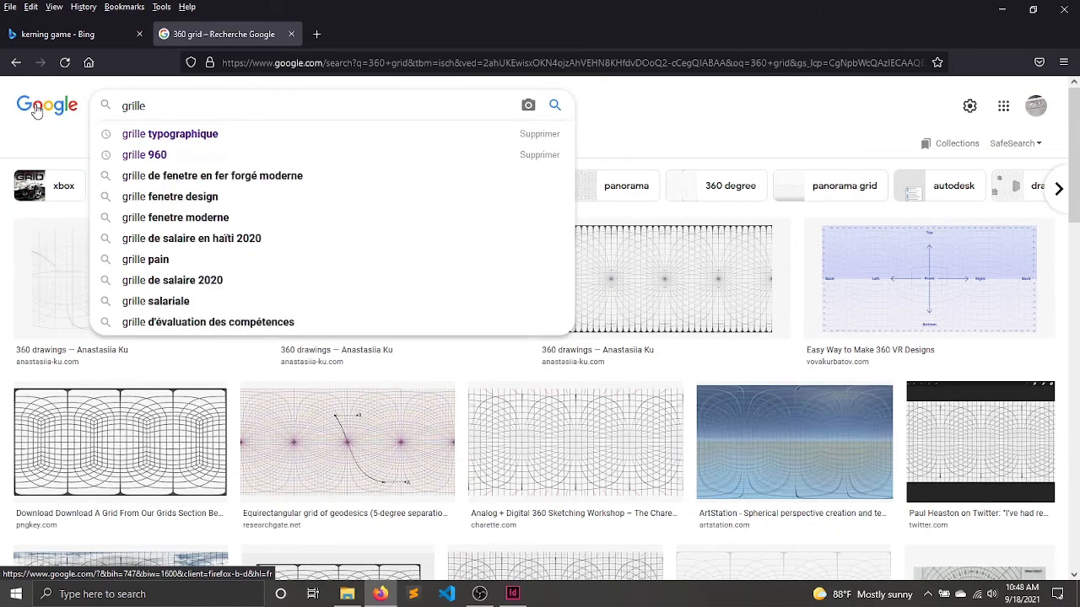
type("360")
key("Return")
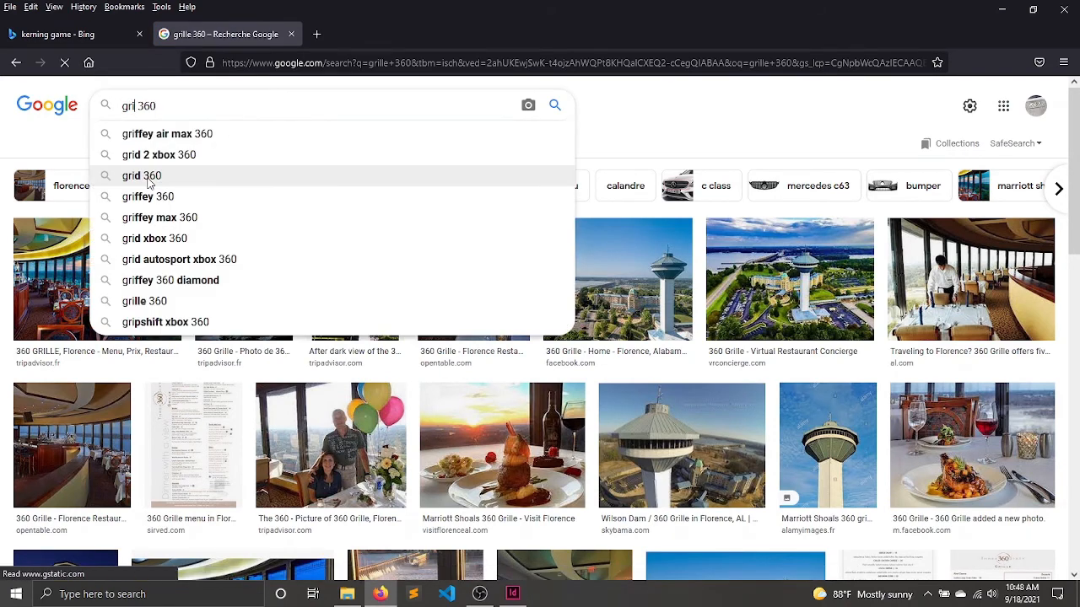
type("d")
key("Return")
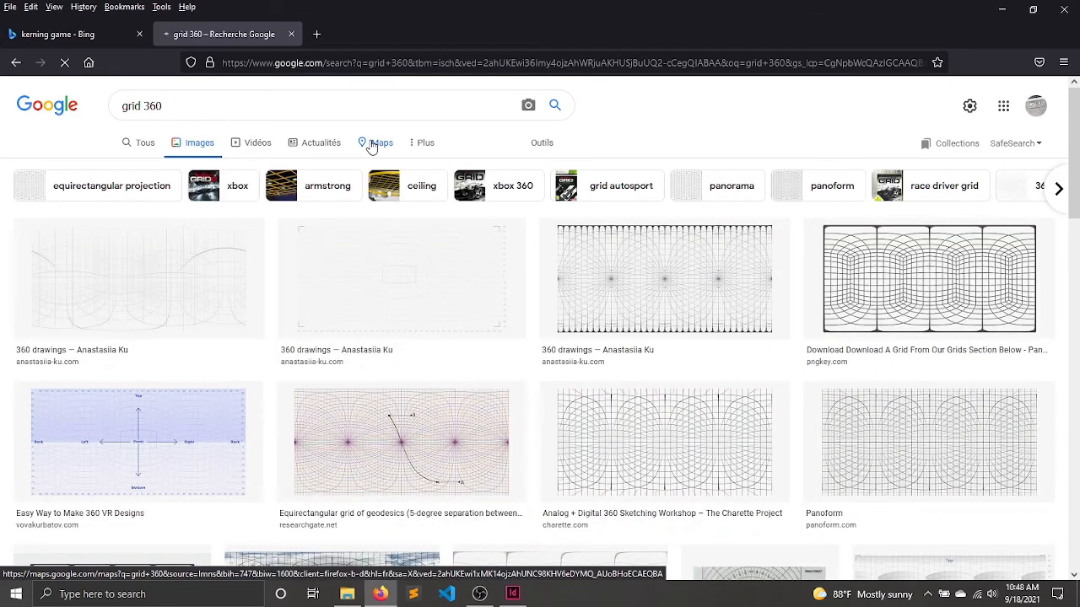
Refine the image search to "grid 360 web".
left_click(309, 103)
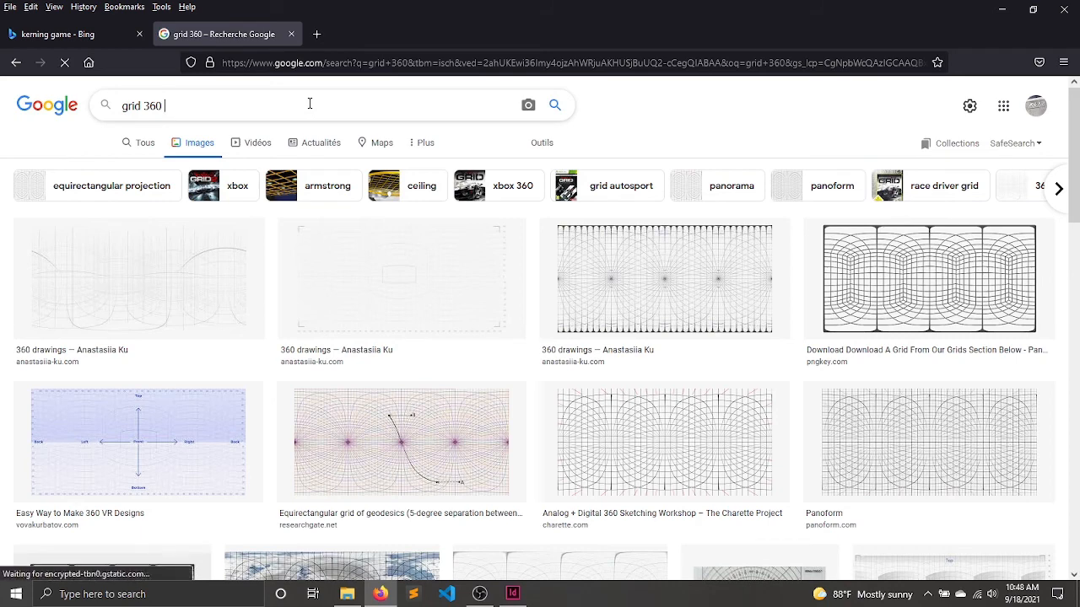
type("web")
key("Return")
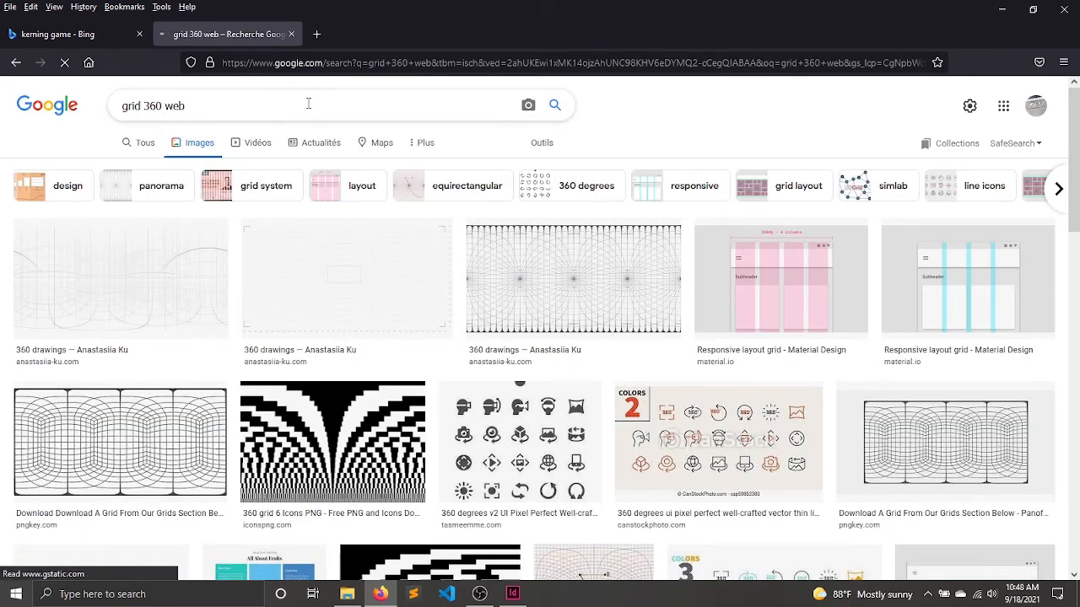
Find web column grids among the results, previewing "Responsive Grid Design: Ultimate Guide" and the related "Best Responsive Websites" image.
scroll(801, 287, "down", 3)
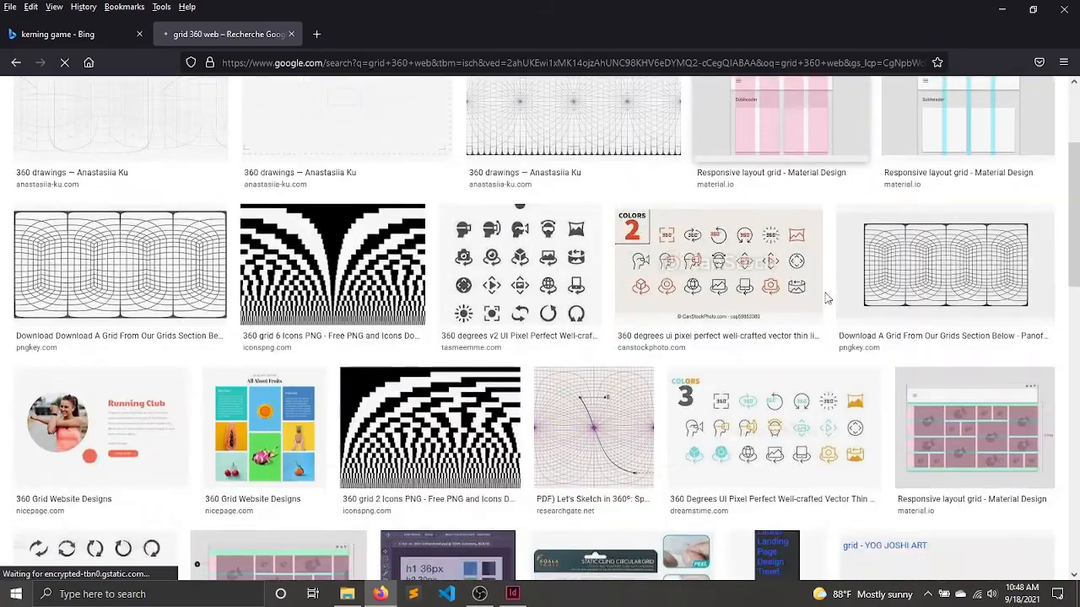
scroll(827, 296, "down", 2)
scroll(827, 297, "down", 2)
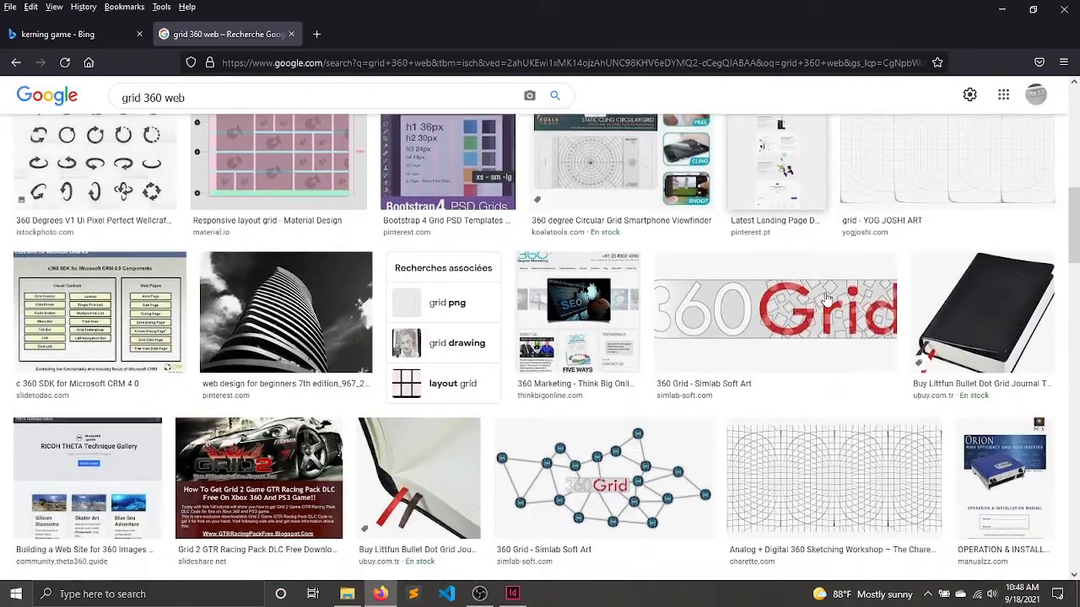
scroll(826, 299, "down", 2)
scroll(827, 300, "down", 6)
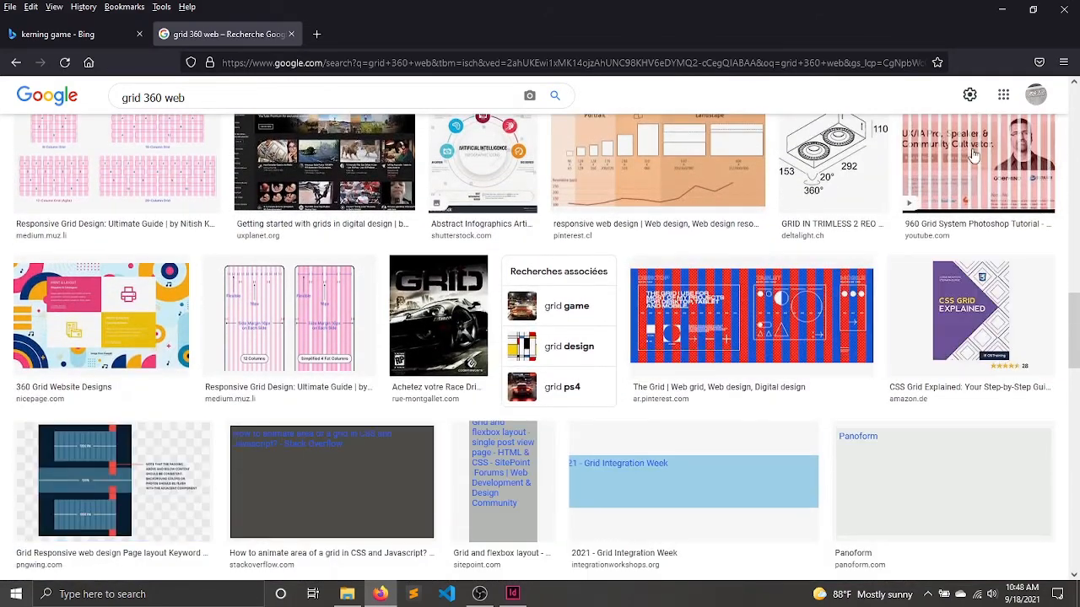
left_click(250, 327)
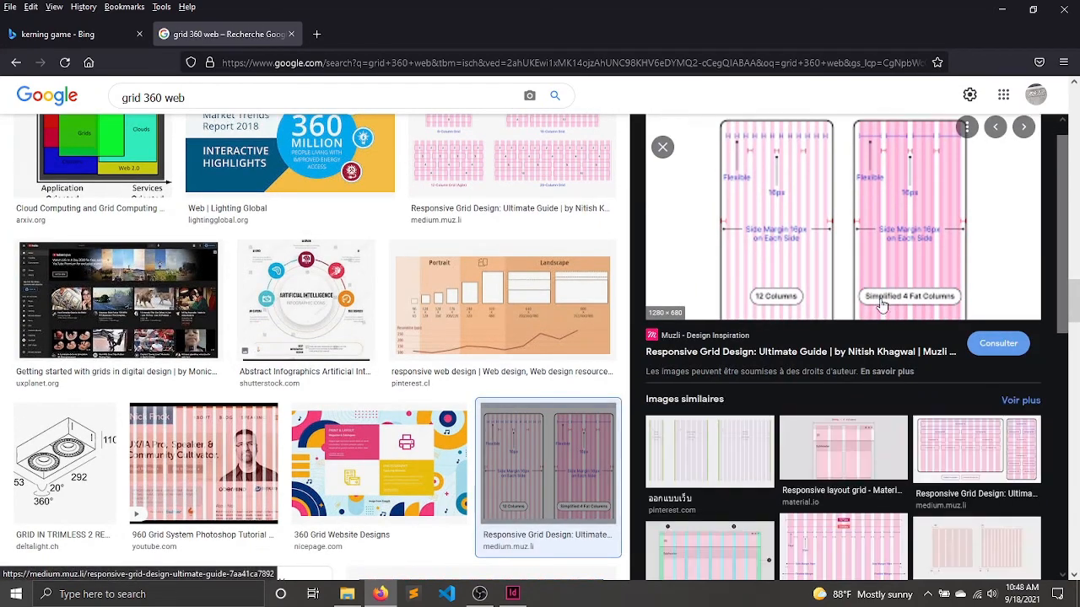
scroll(843, 447, "down", 3)
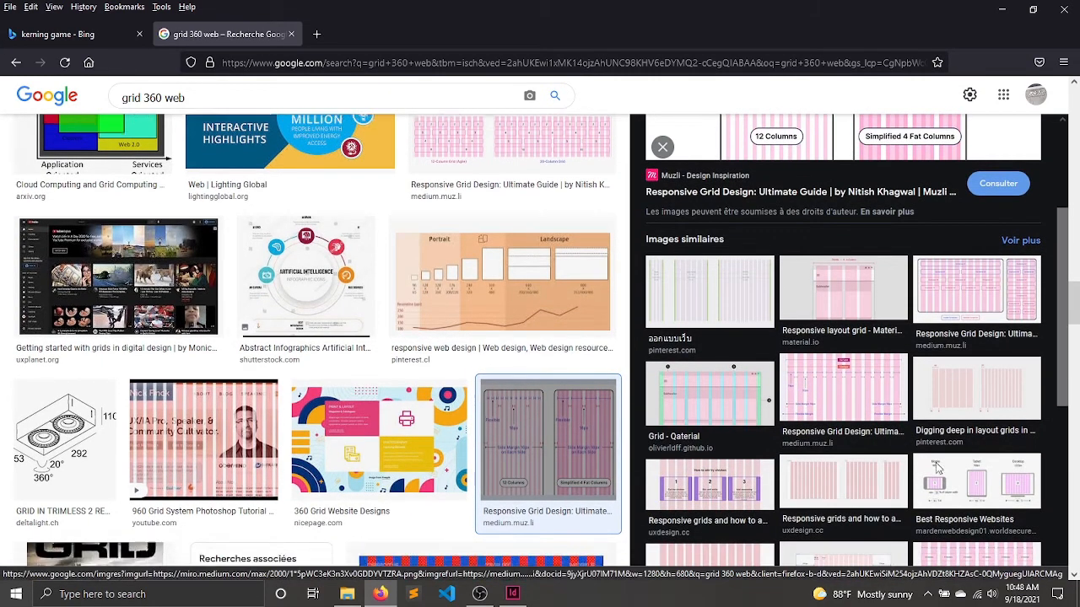
left_click(936, 468)
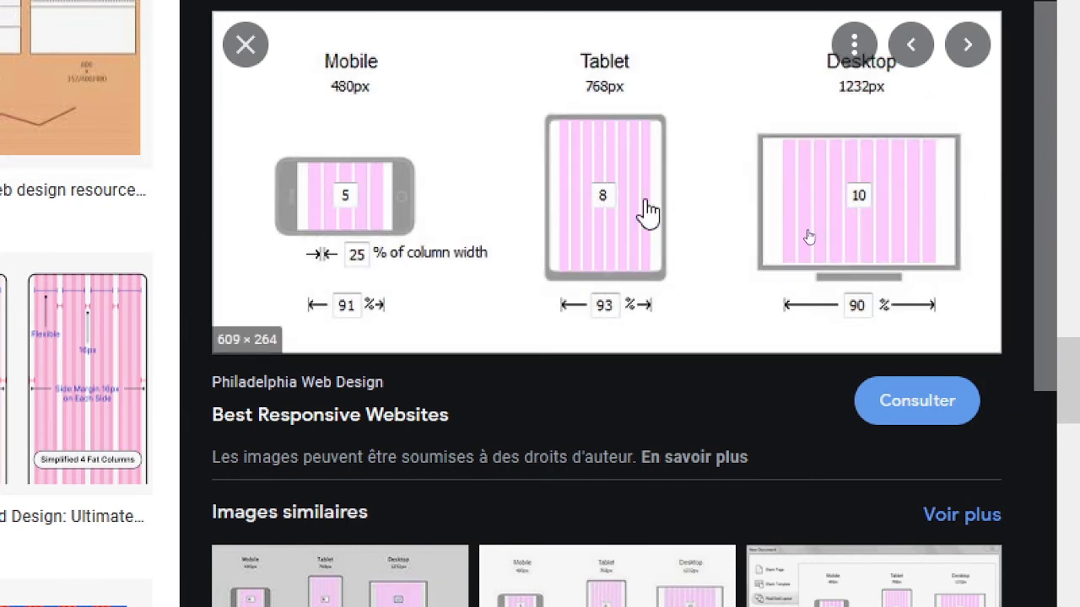
Look through the remaining web grid results and similar images for more column layout examples.
scroll(758, 381, "down", 8)
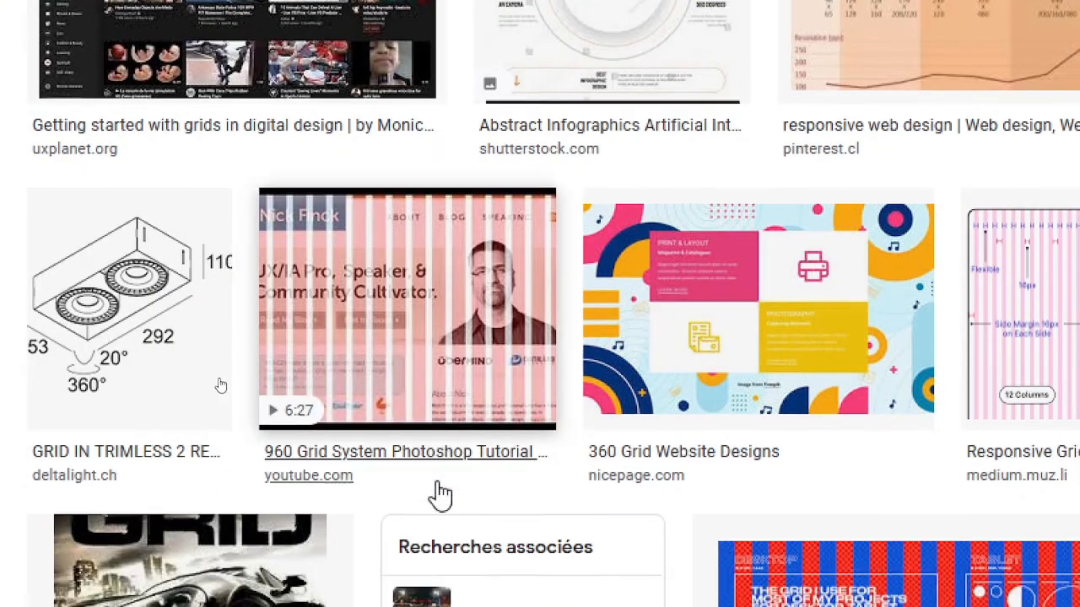
scroll(438, 495, "down", 5)
scroll(439, 495, "down", 3)
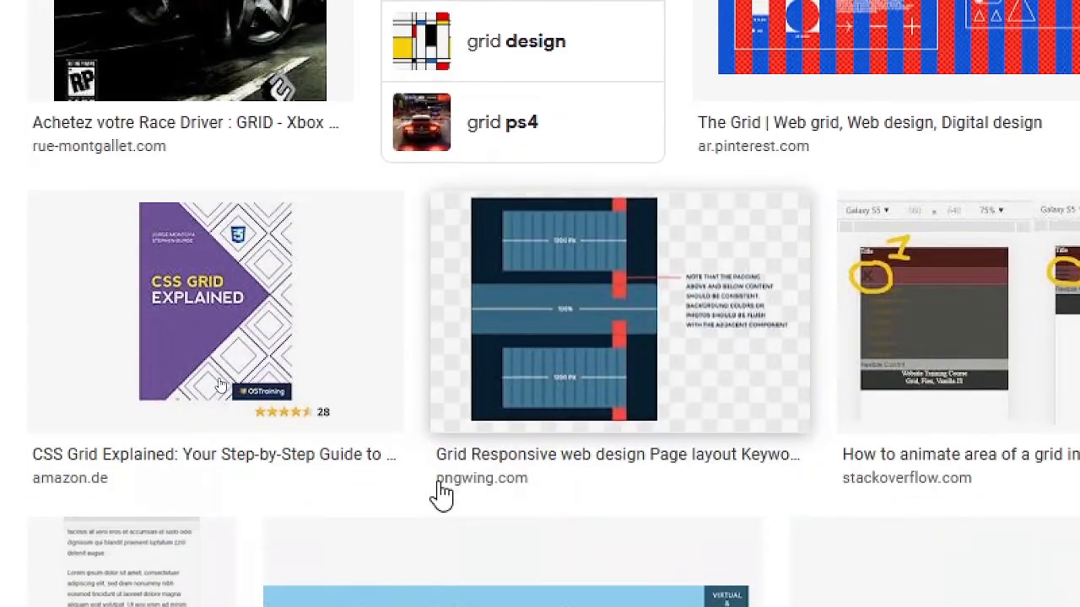
scroll(439, 495, "down", 5)
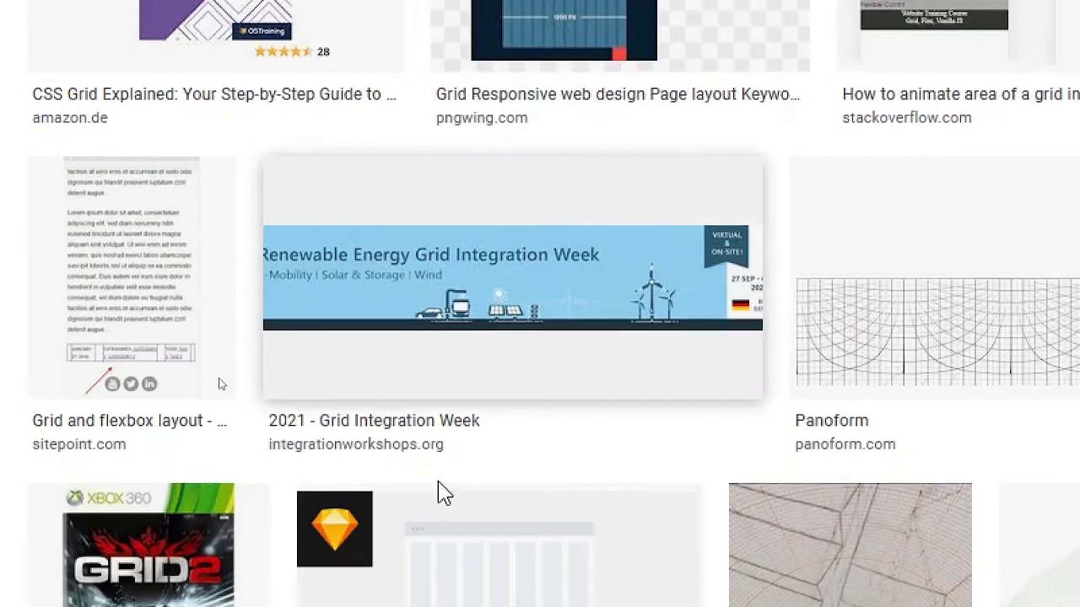
scroll(440, 495, "down", 7)
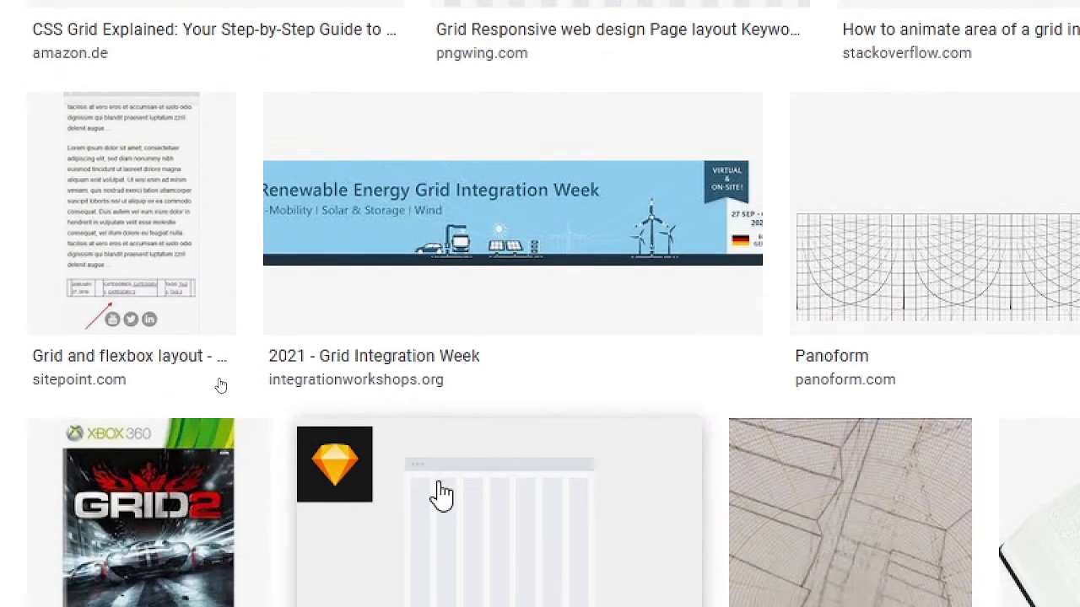
scroll(442, 495, "down", 2)
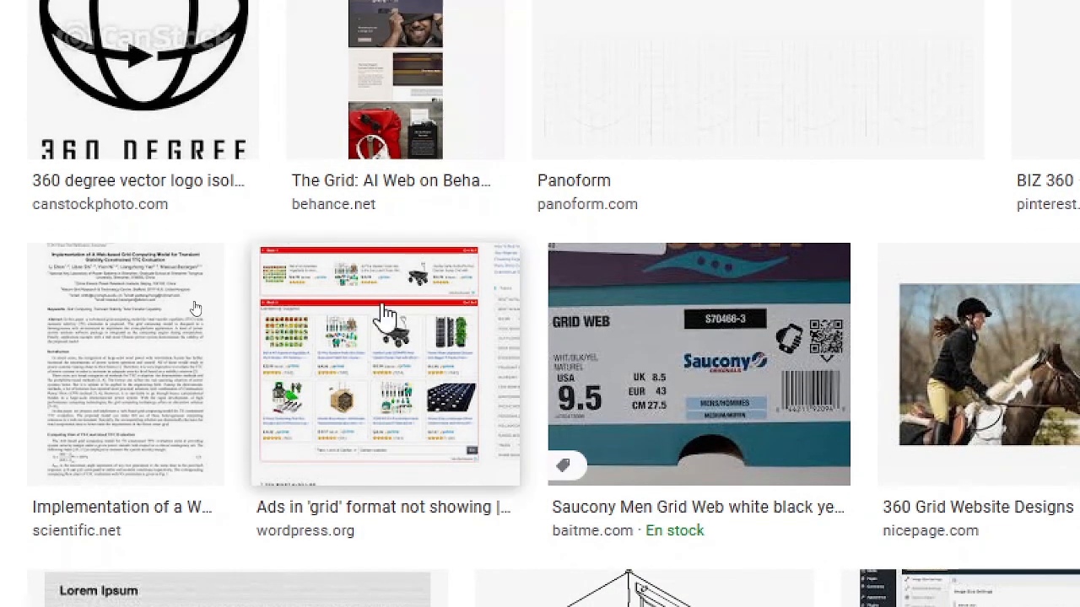
left_click(949, 371)
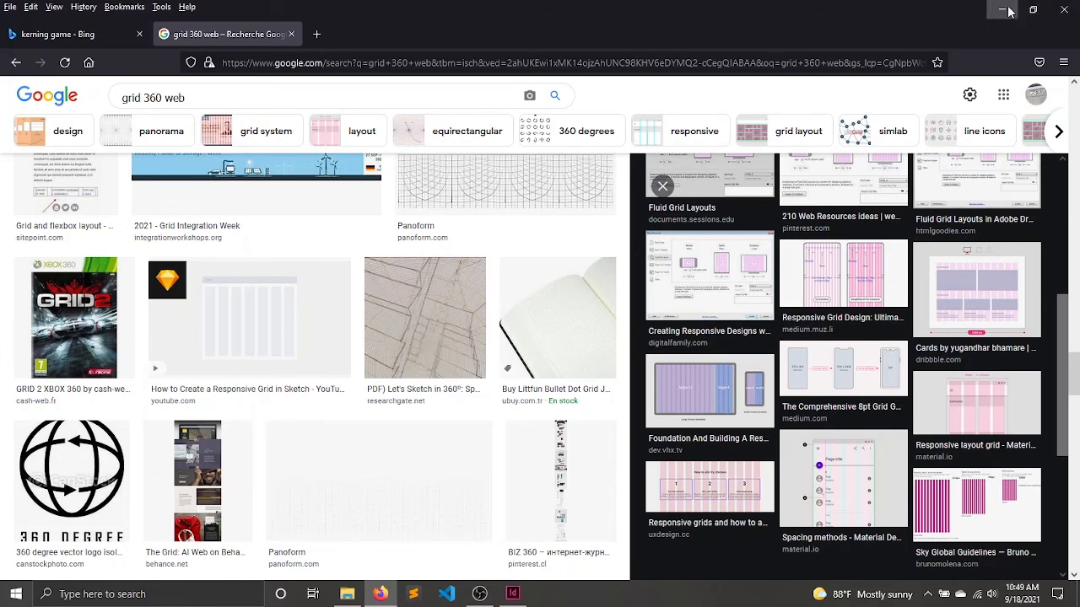
Close Firefox with its open tabs, dismiss the CV folder window and return to the CV document in InDesign.
left_click(1054, 10)
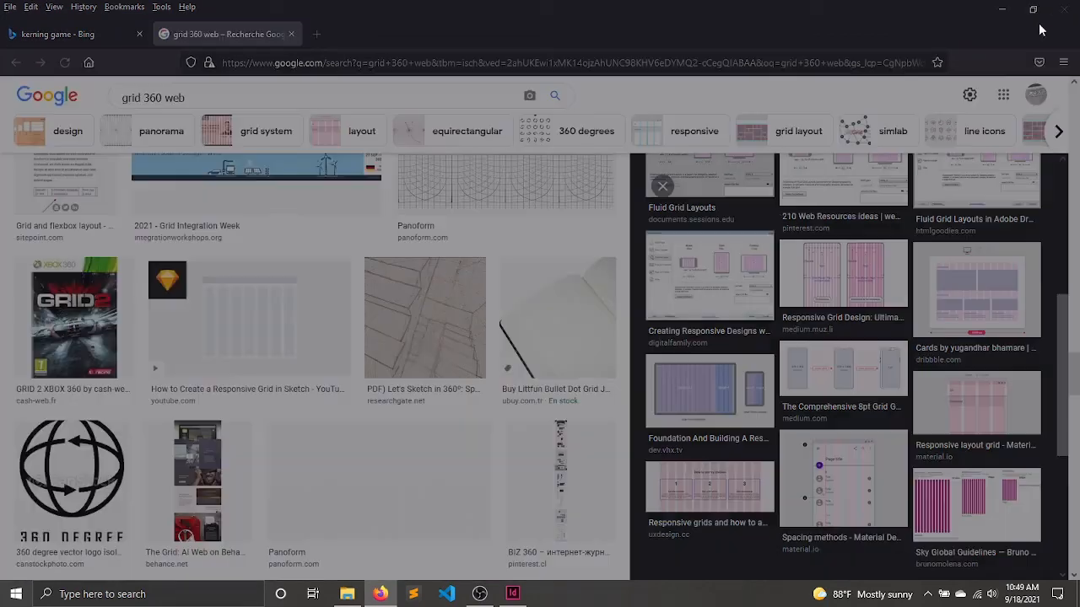
left_click(601, 165)
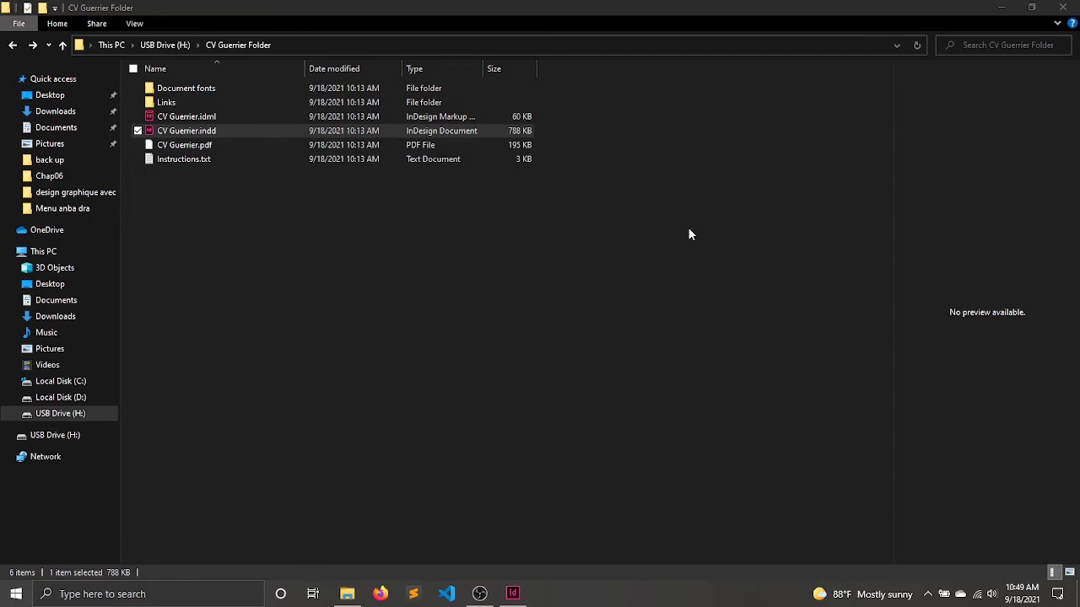
left_click(1064, 7)
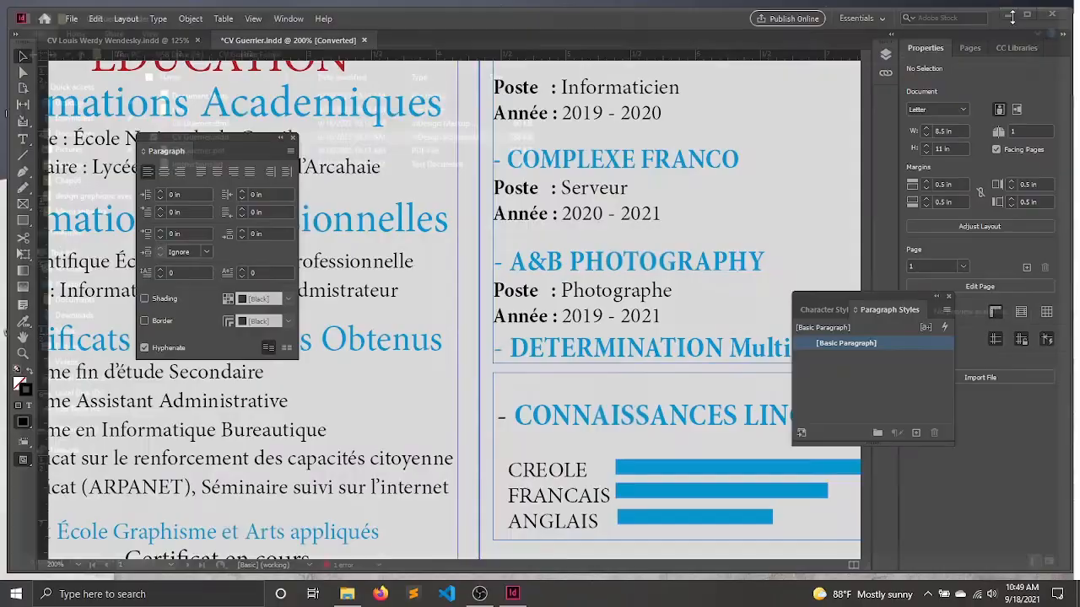